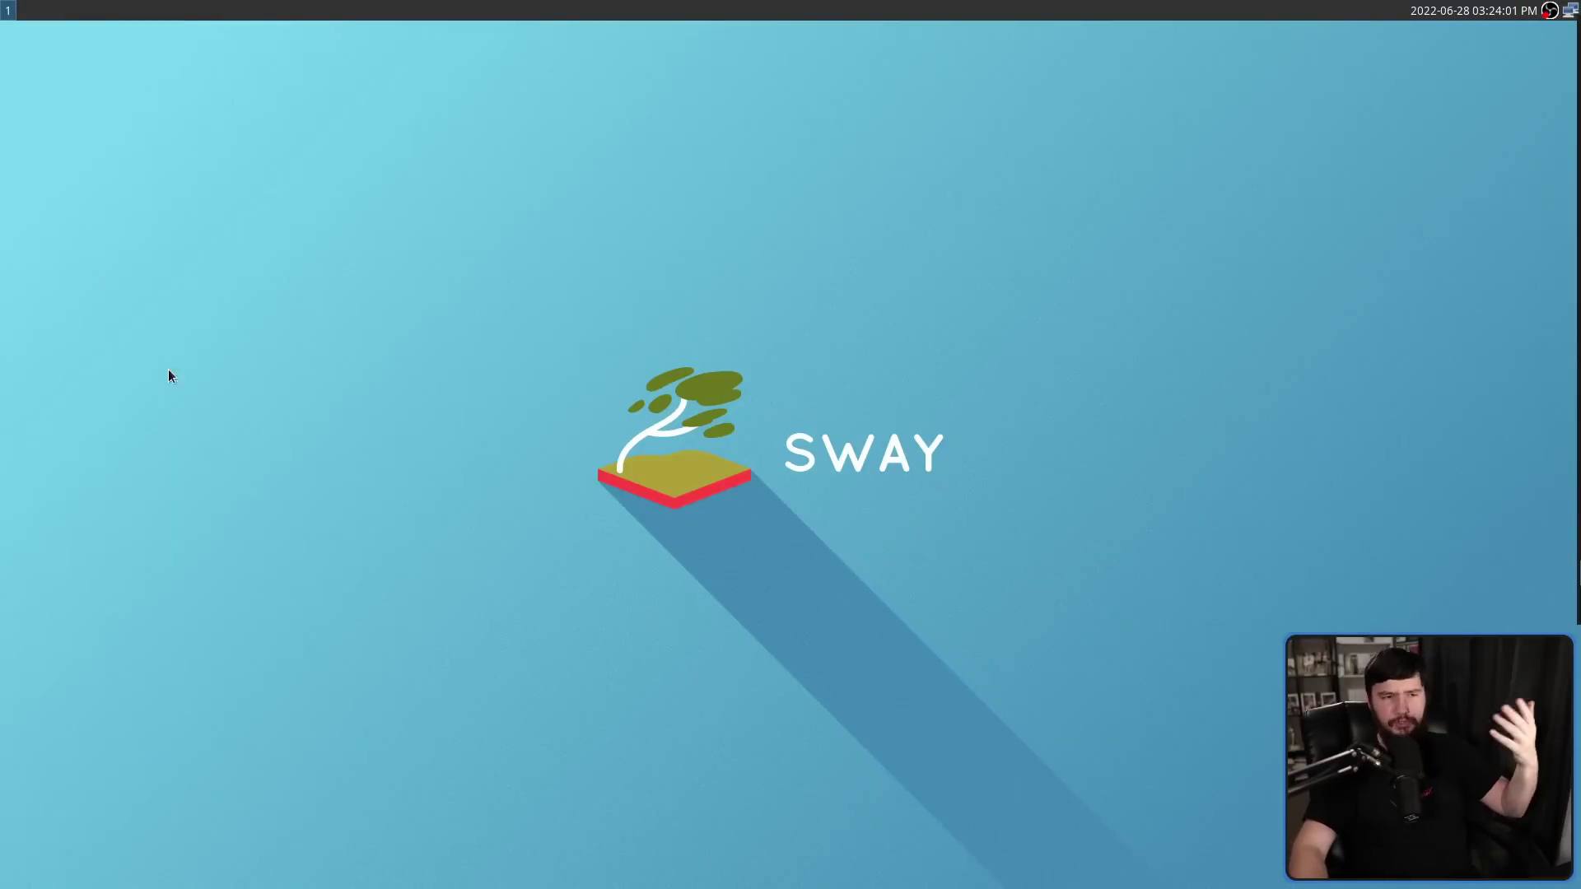
Start the wshowkeys key overlay from the terminal
text(sdjkhdskjfdsjfhsdjfh)
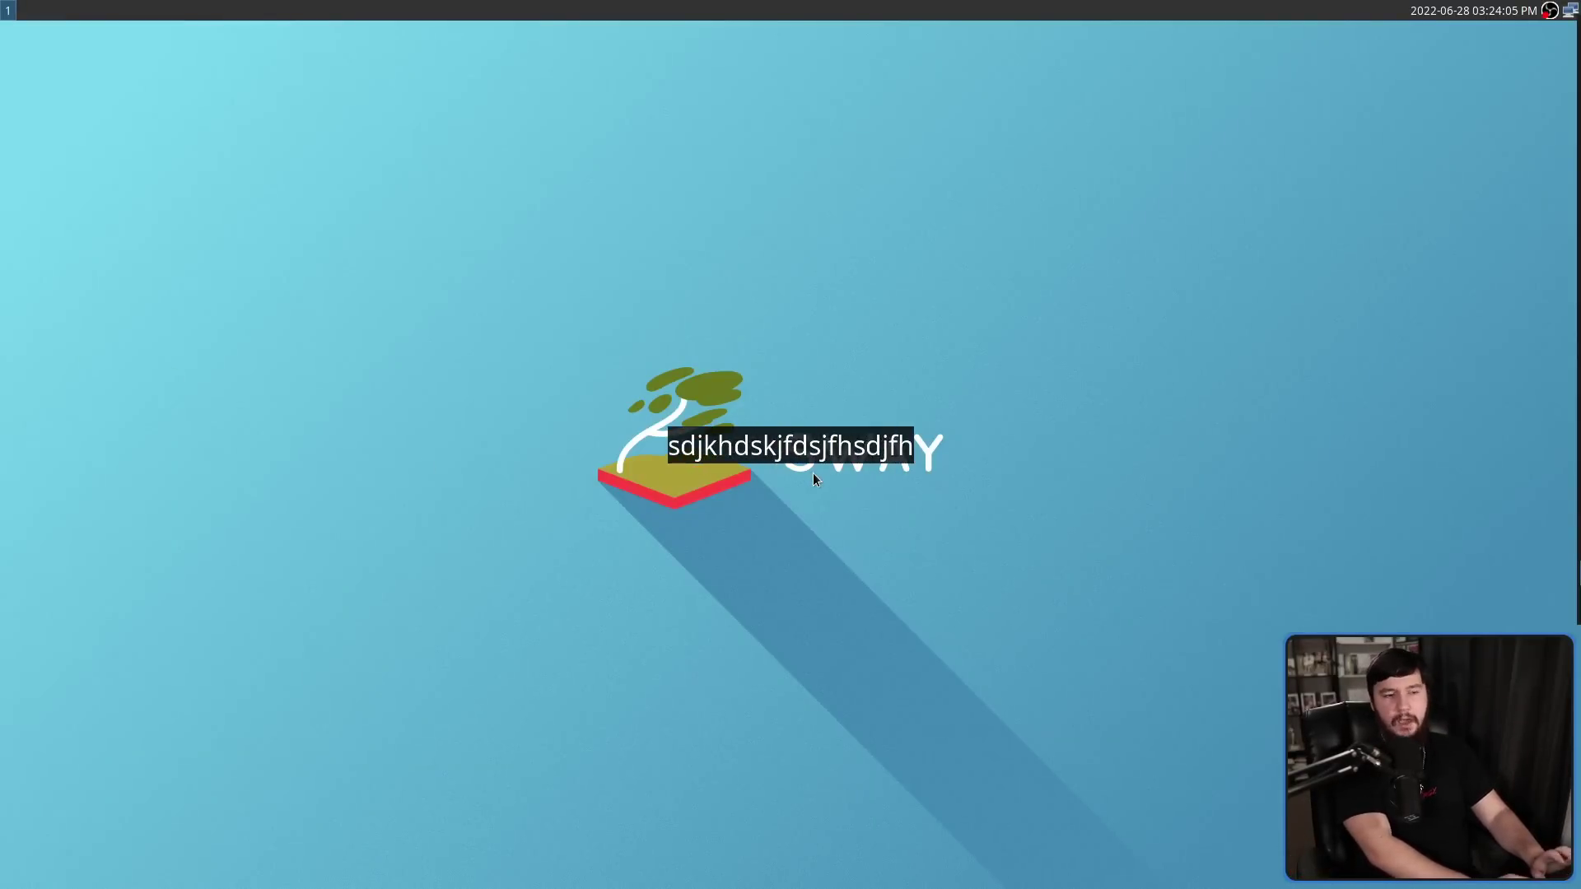
text(ds sd)
key(space)
key(space)
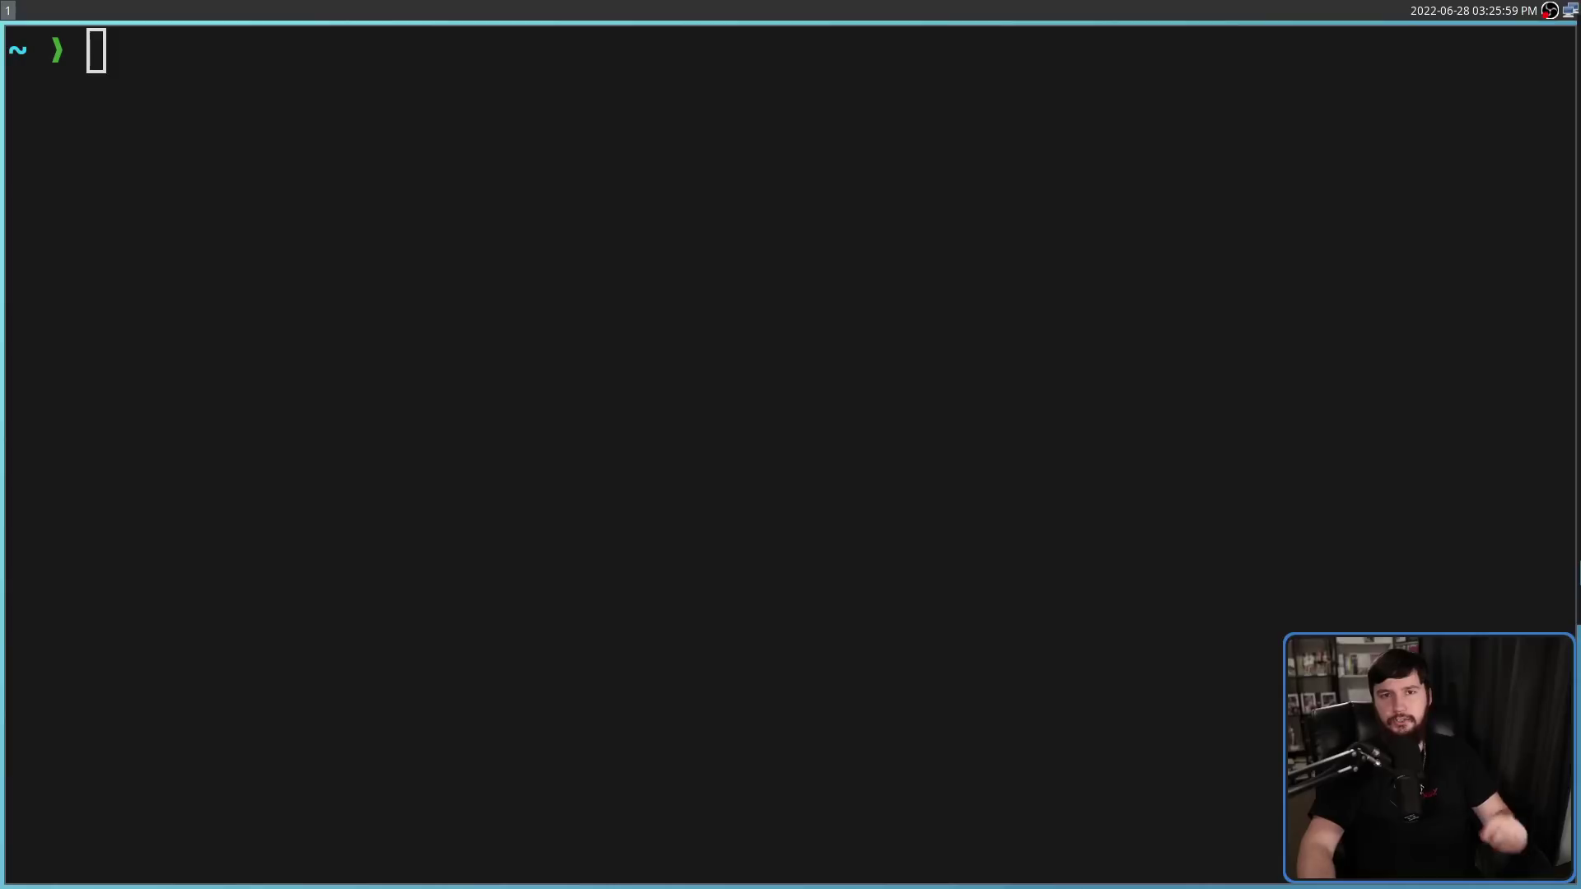
text(wsho)
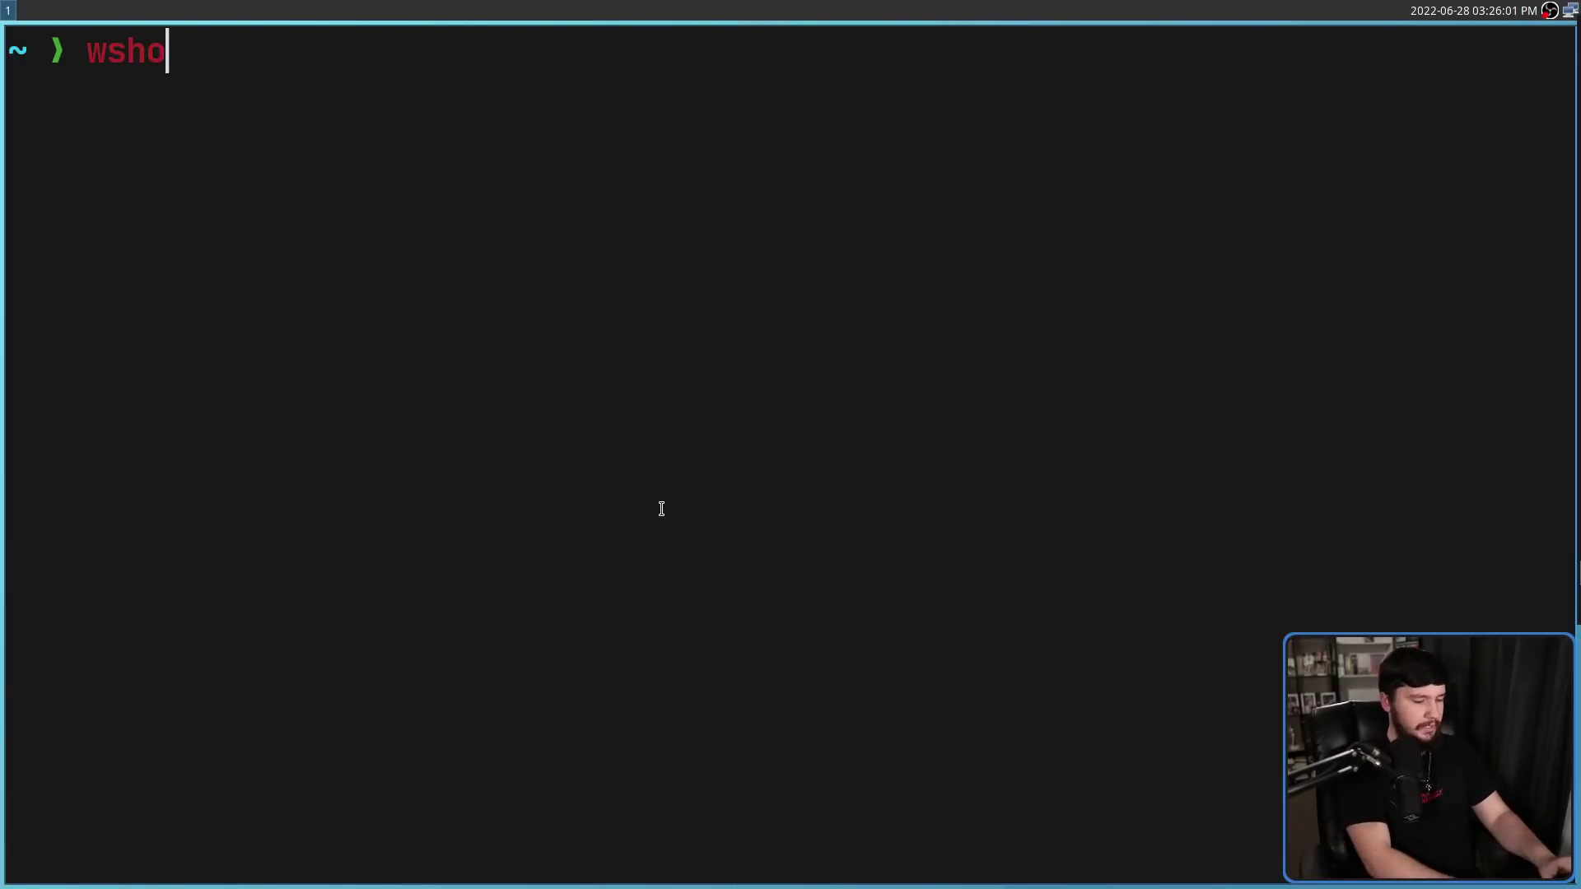
text(wkeys)
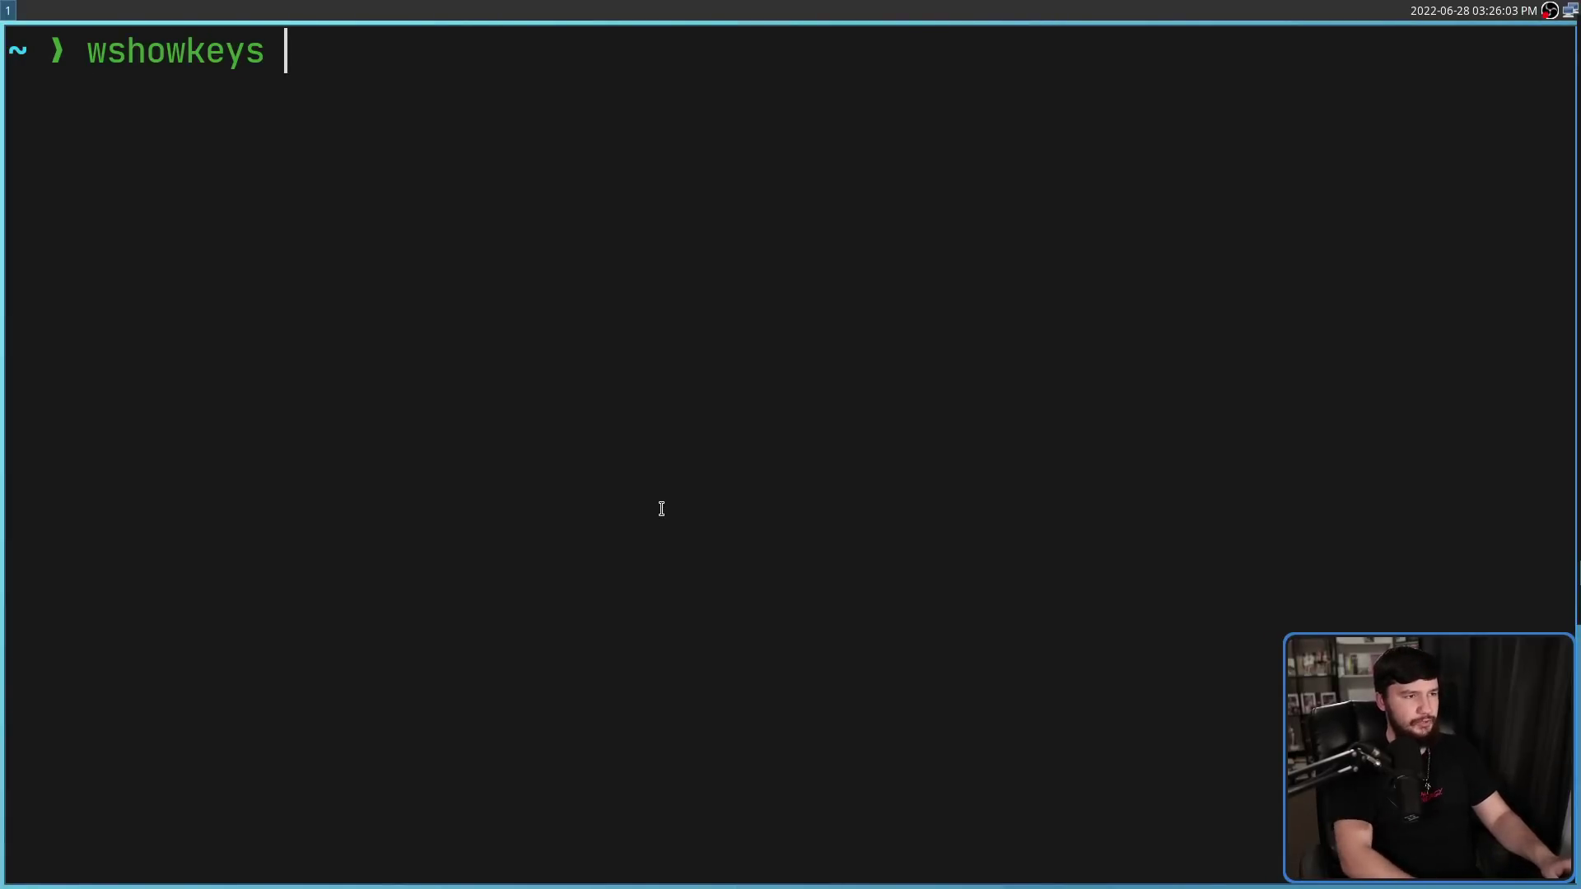
key(Return)
Type test letters on workspaces 2 and 3 to confirm the overlay shows them, then return to workspace 1
text(dfdfgdfg)
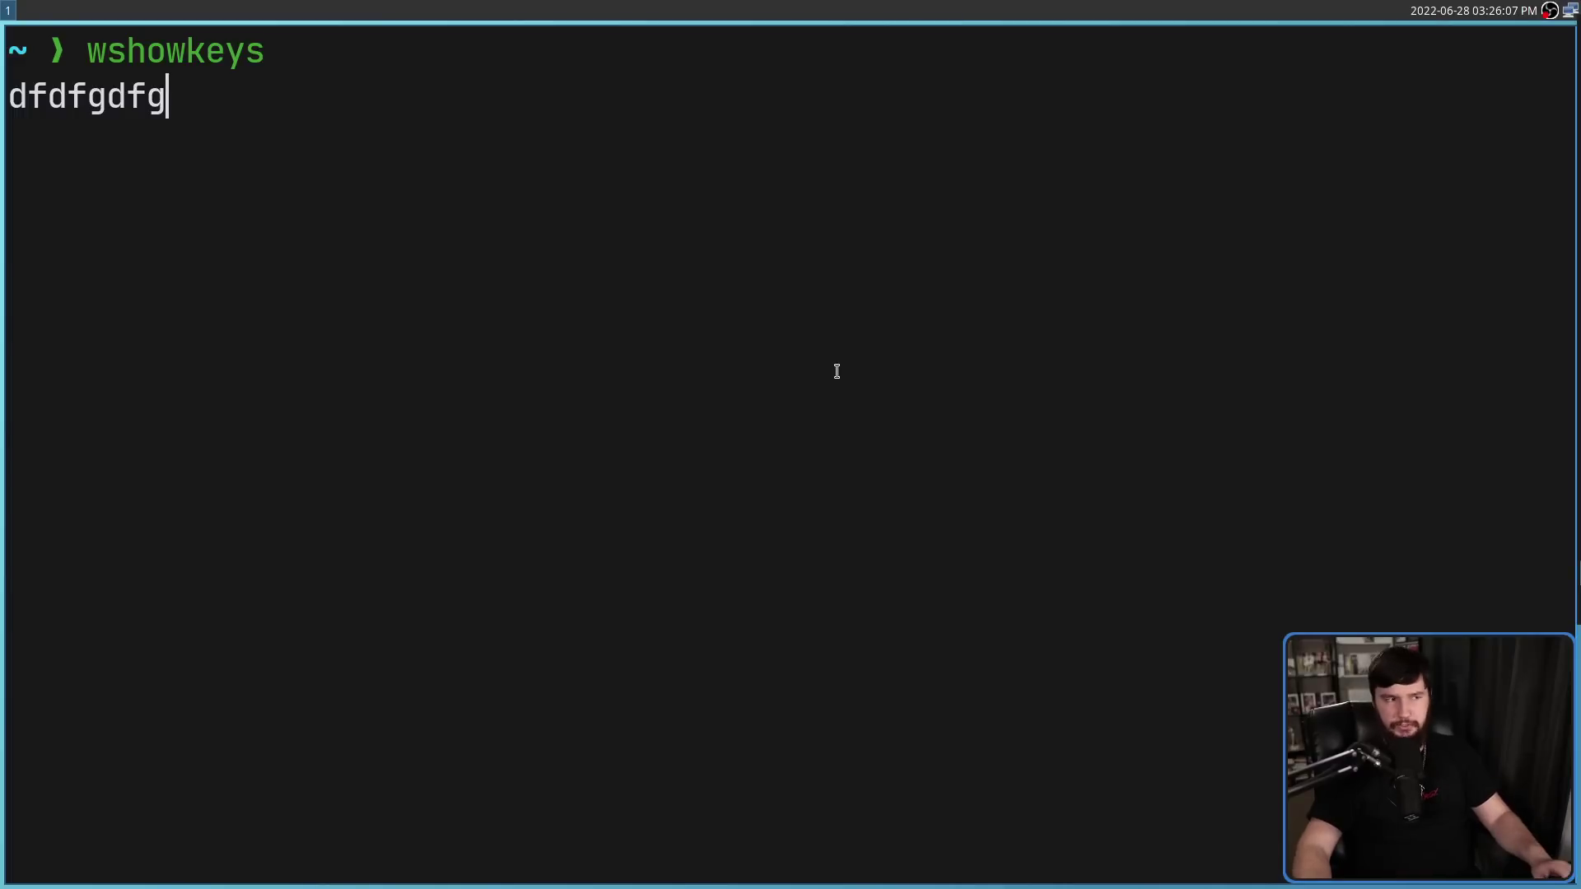
text(dfgdf)
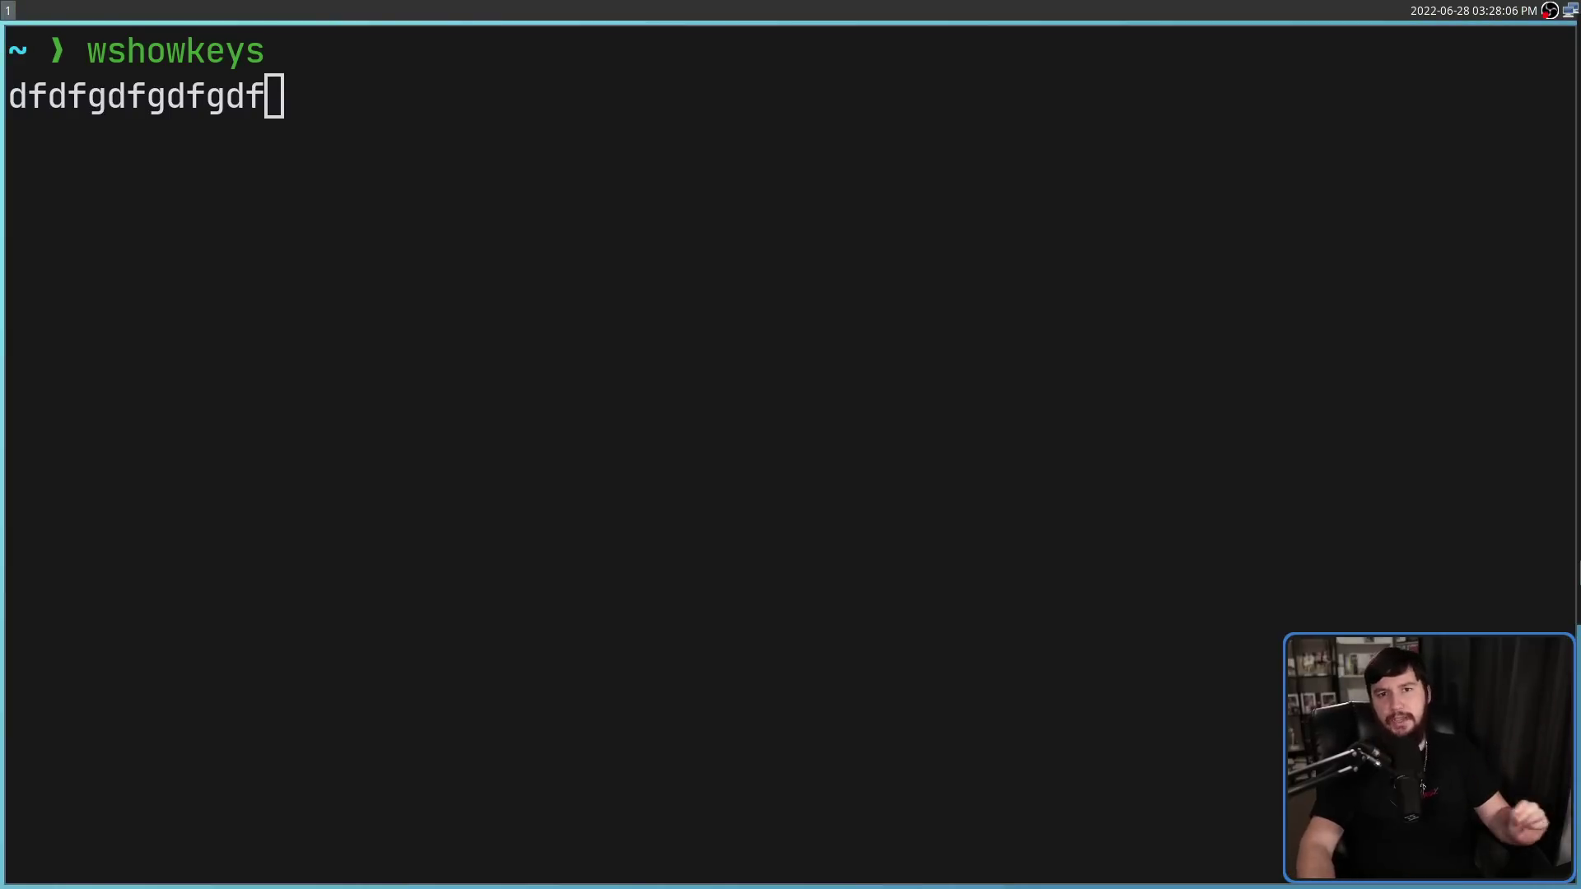
key(super+2)
text(sdfsdfs)
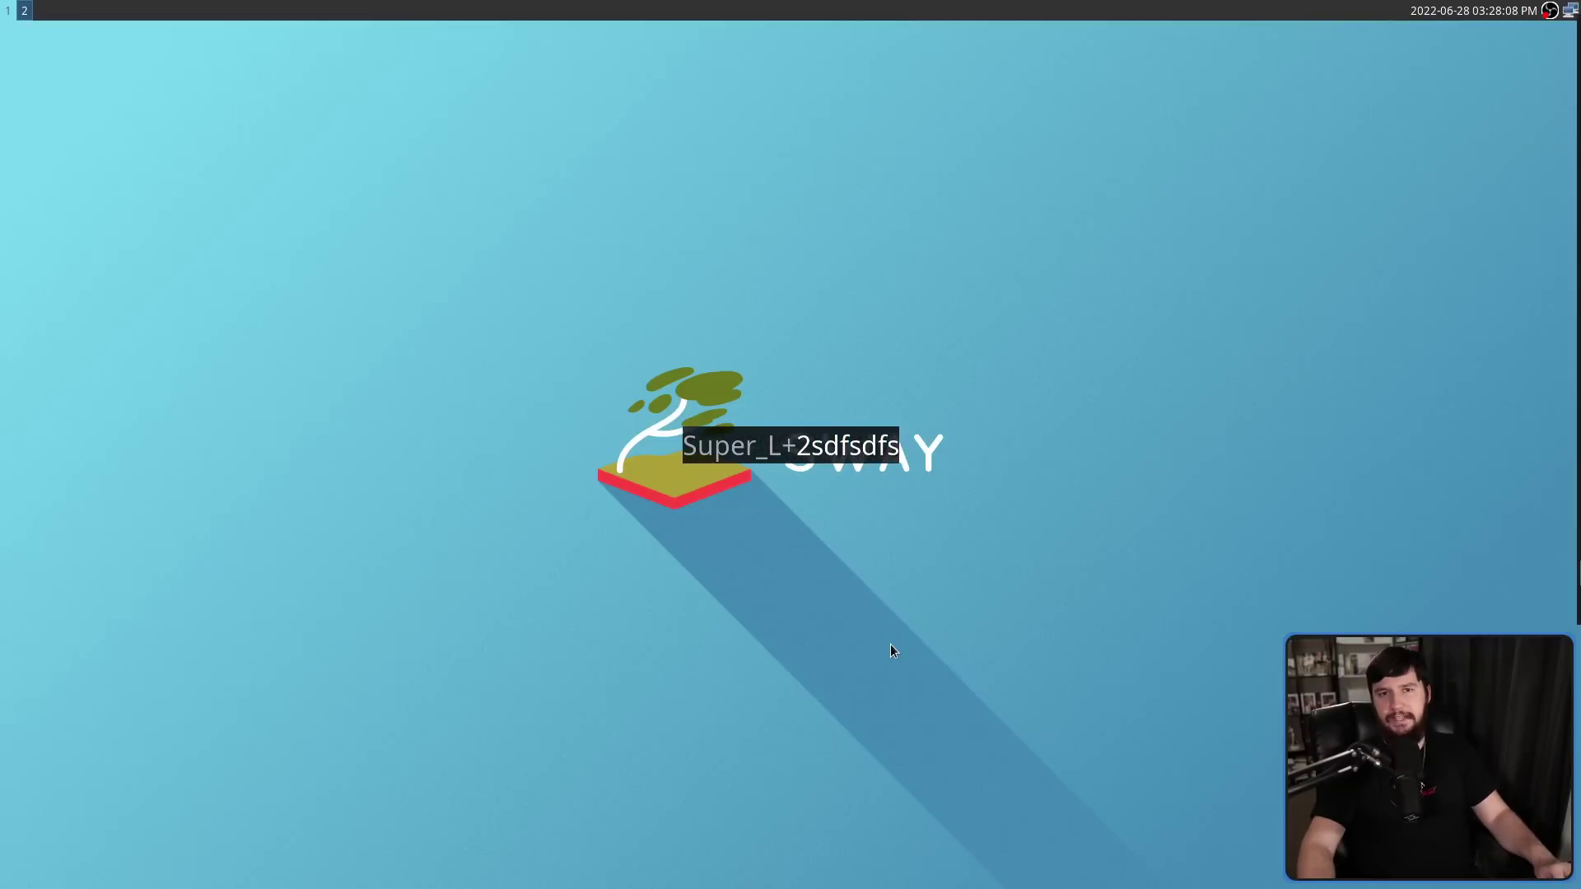
text(dSuper_L+)
key(super+3)
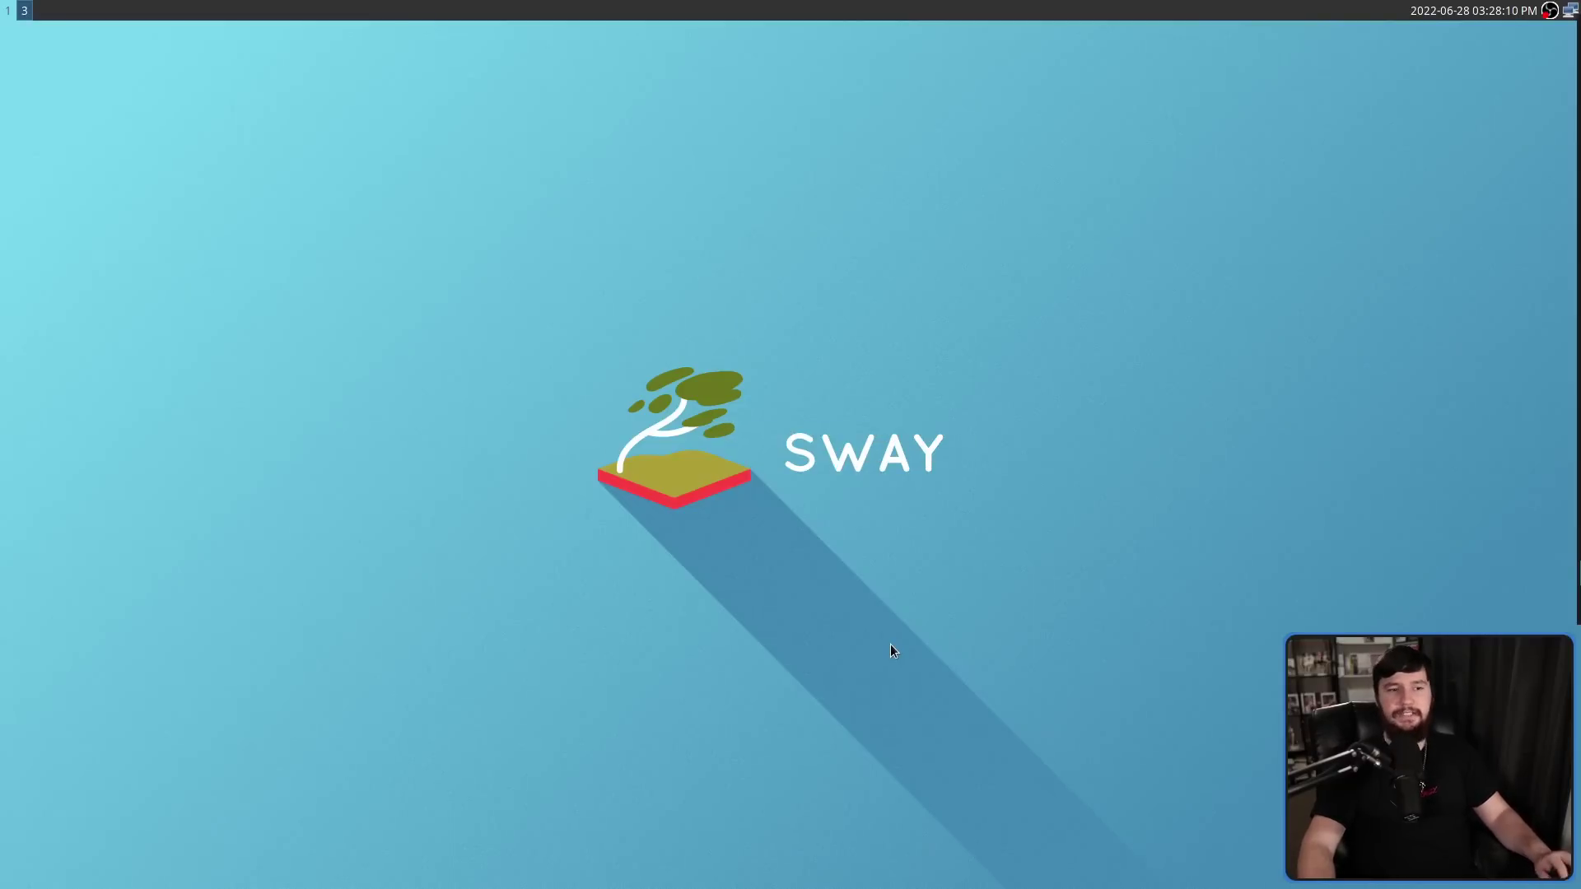
text(sdfsdf)
key(super+1)
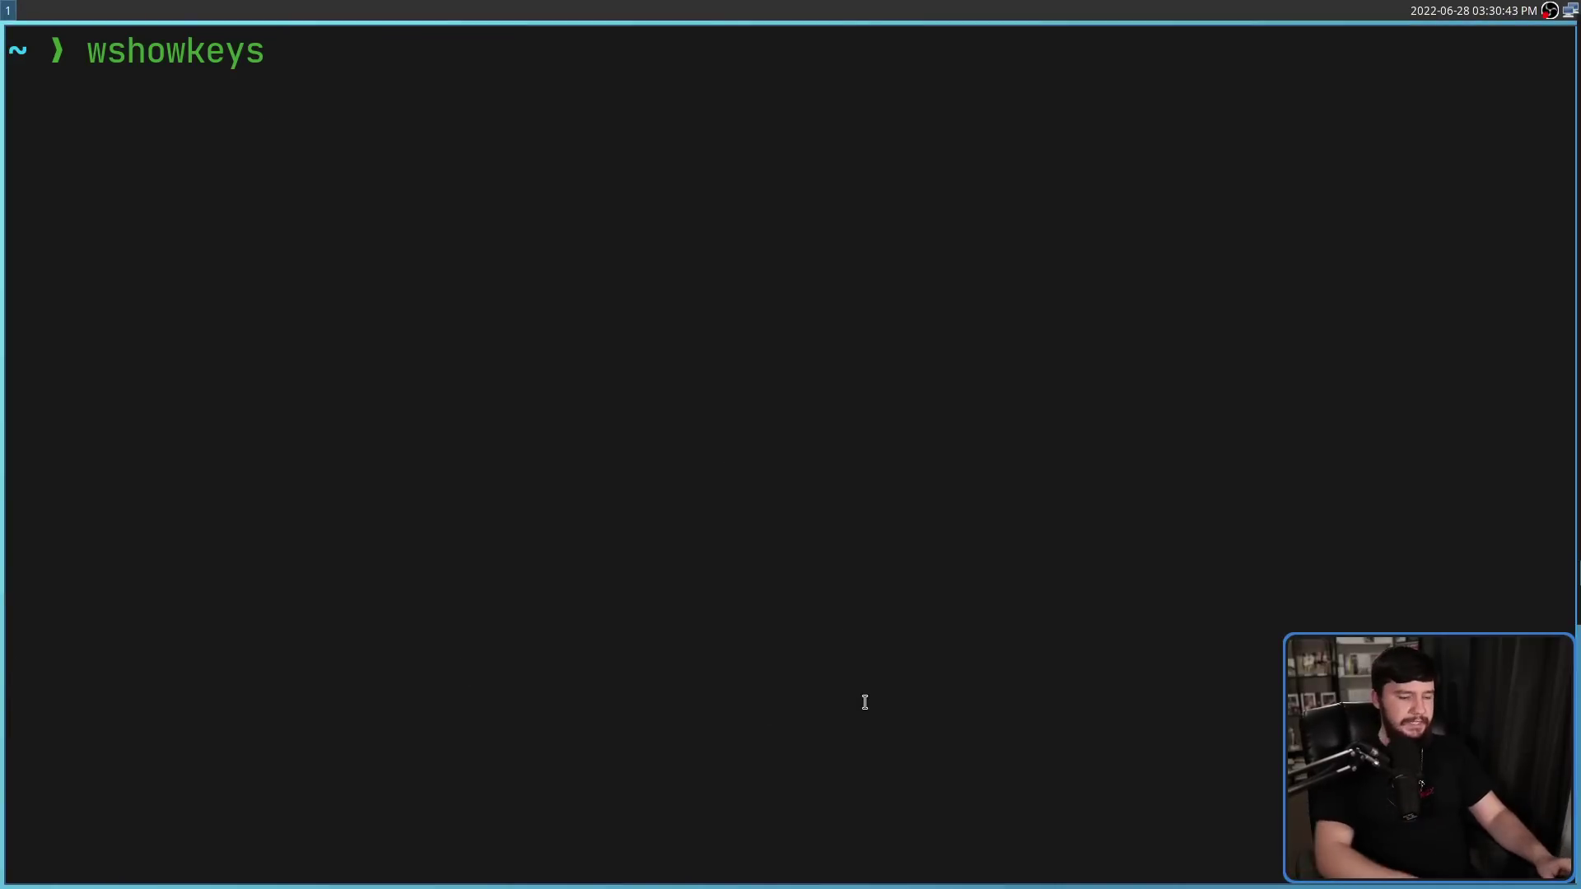
Run the overlay anchored to the top, then to the bottom, typing test letters each time
text(-a)
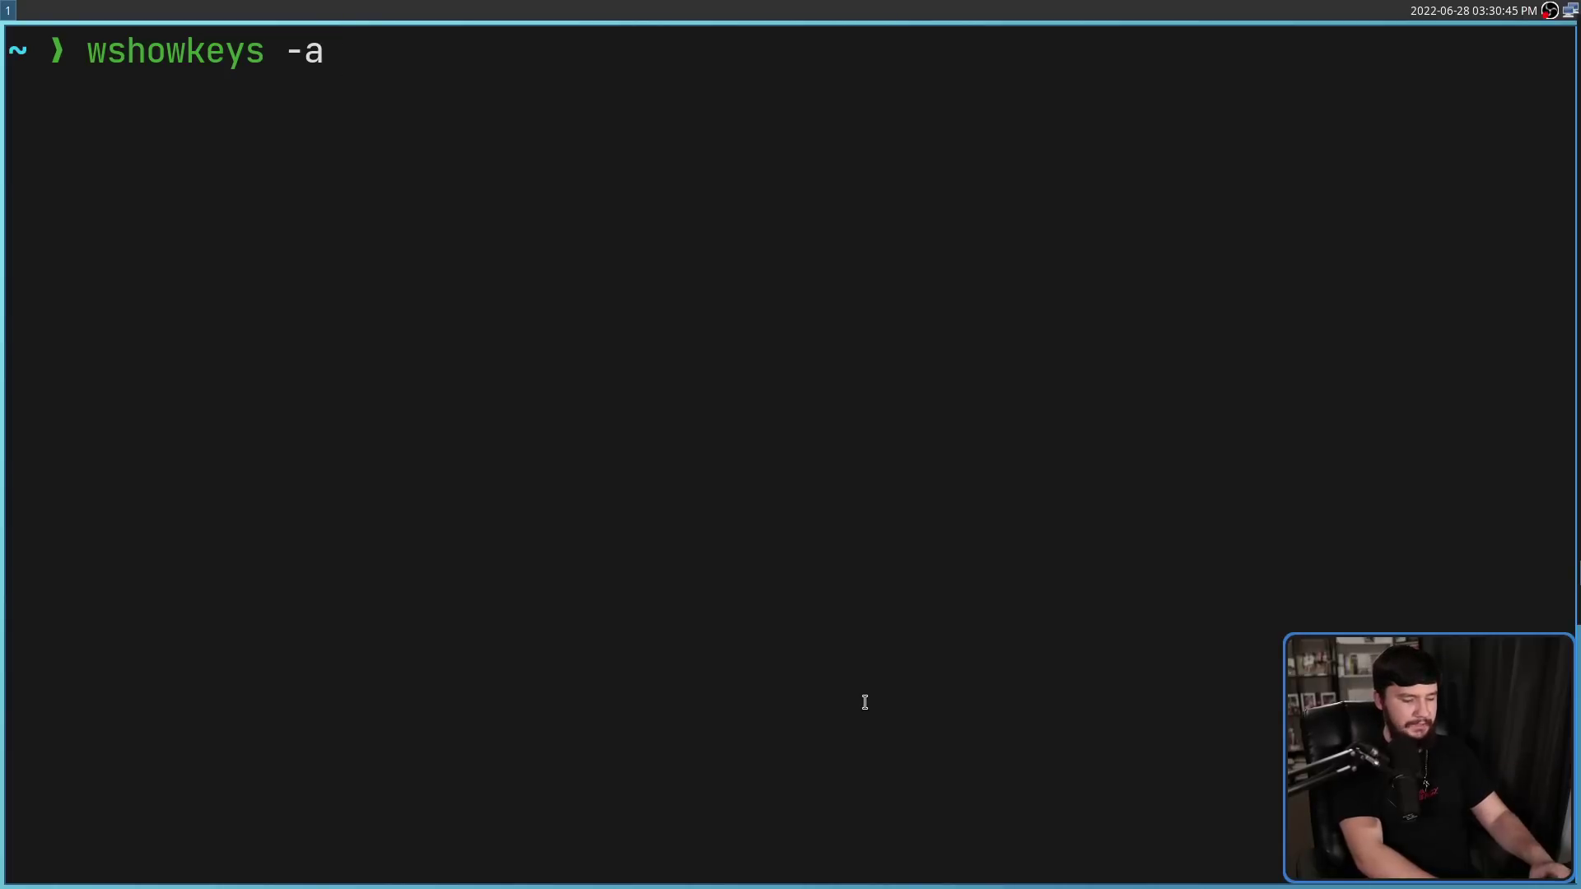
text( top )
text(sdh)
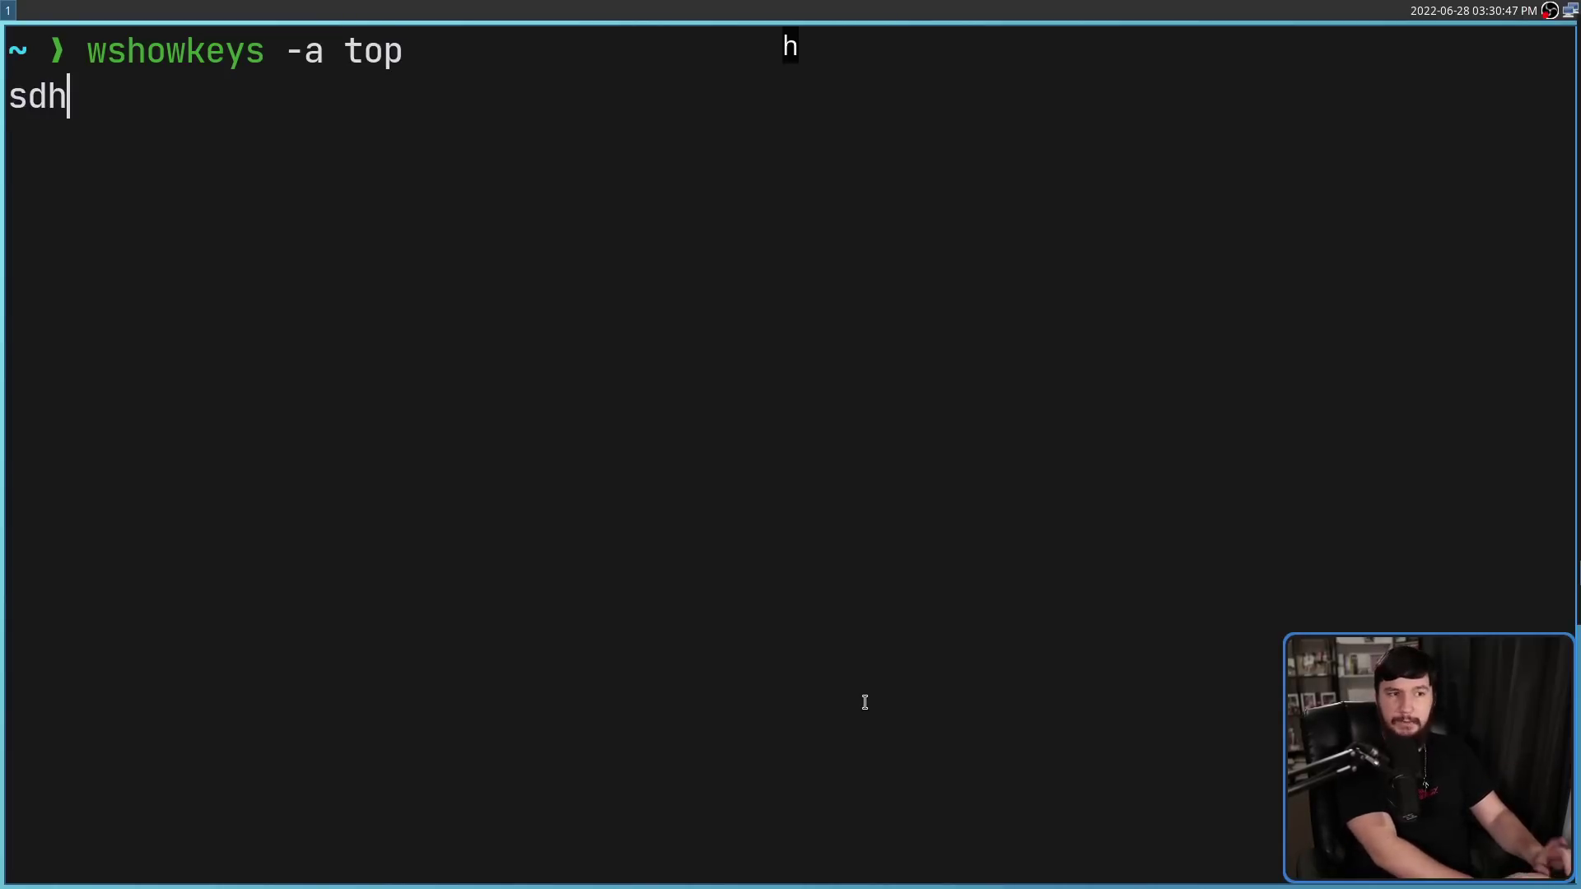
text(dsf)
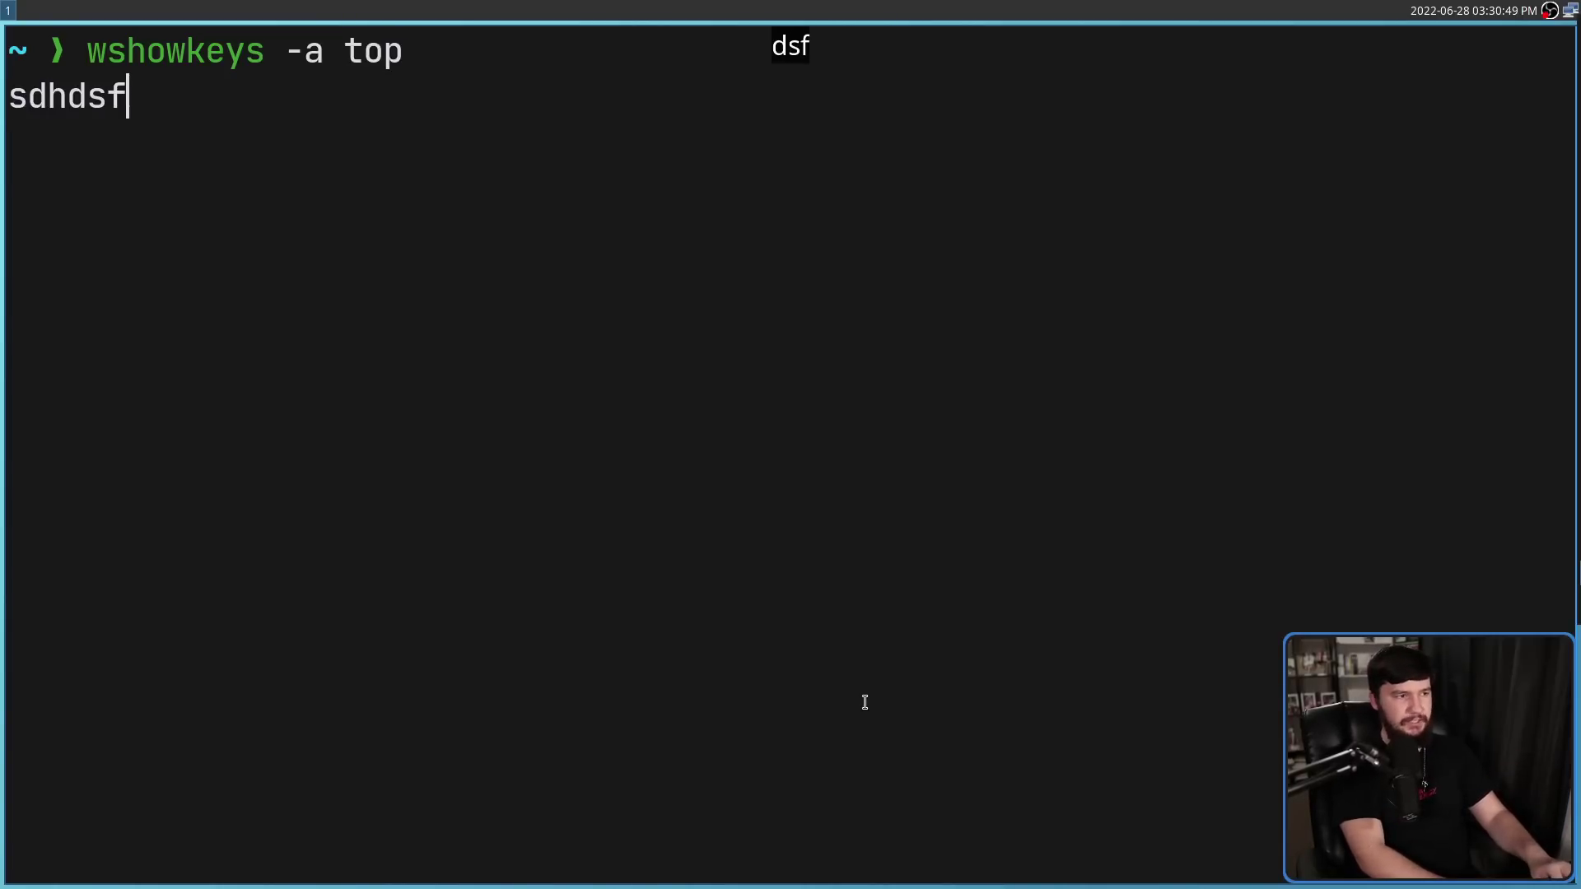
key(ctrl+c)
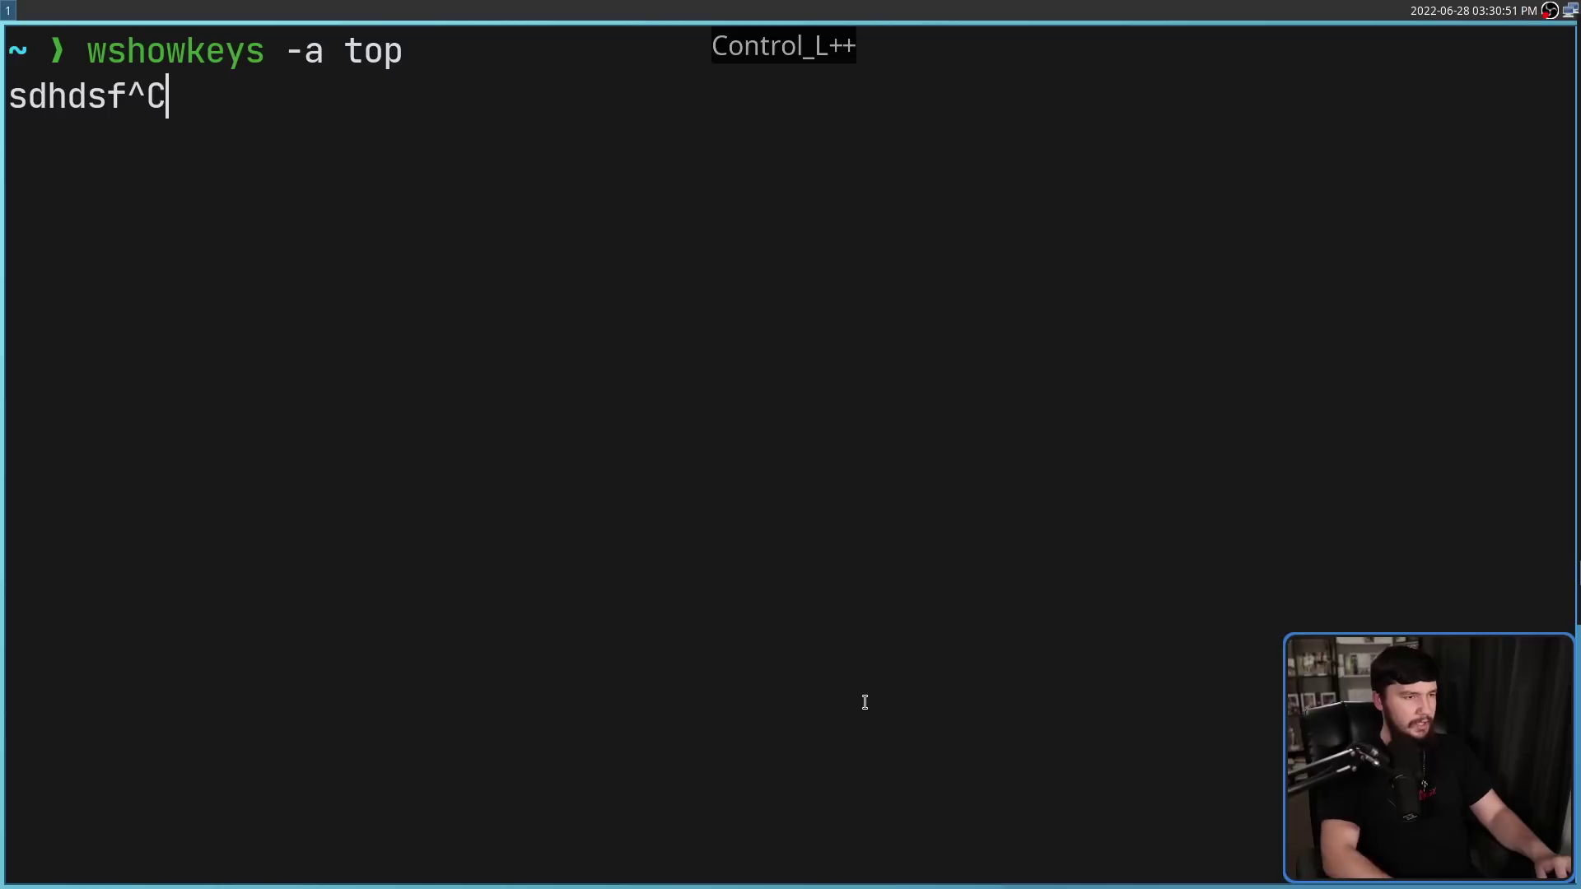
key(Up)
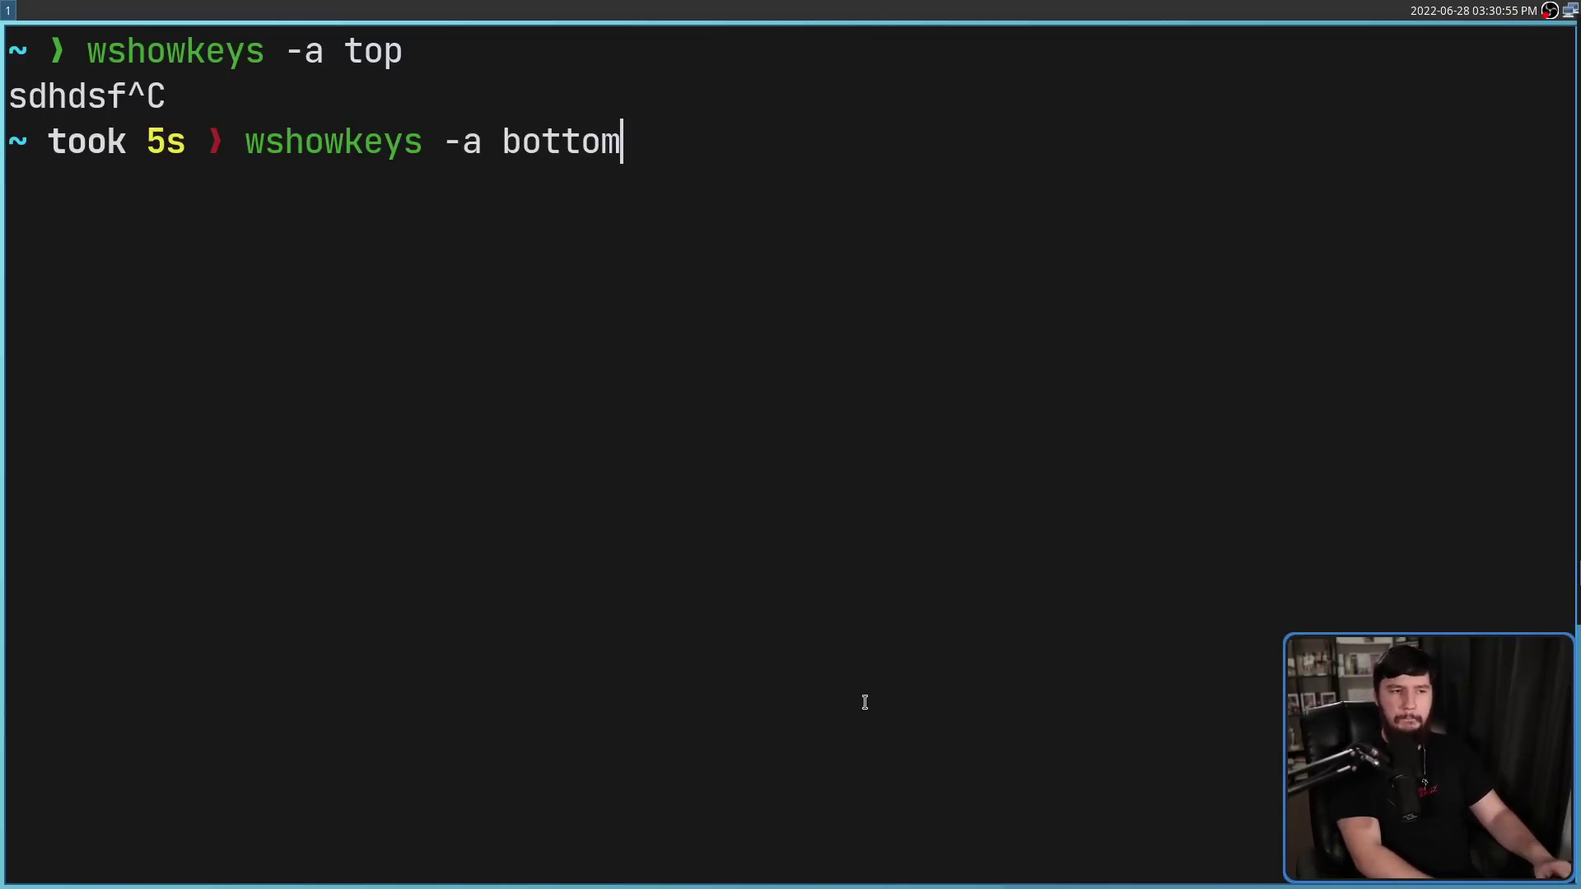
text(sdfsdfsdfsdfsdfdsf)
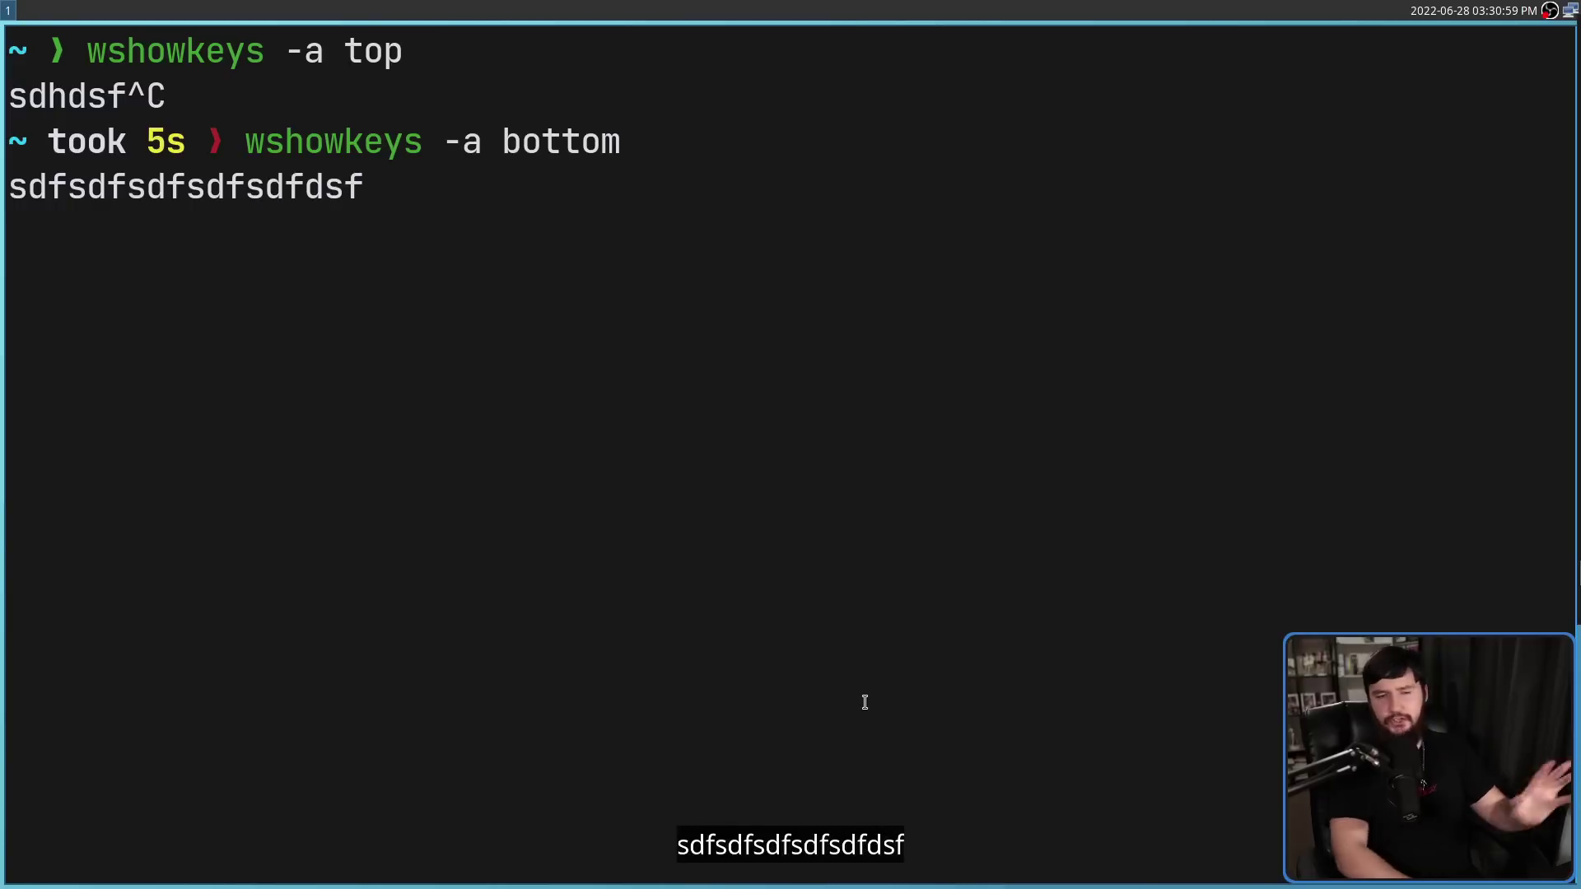
key(BackSpace)
key(ctrl+c)
Rerun wshowkeys with -a left and type test letters into the left-edge overlay
key(Up)
key(BackSpace)
key(BackSpace)
key(BackSpace)
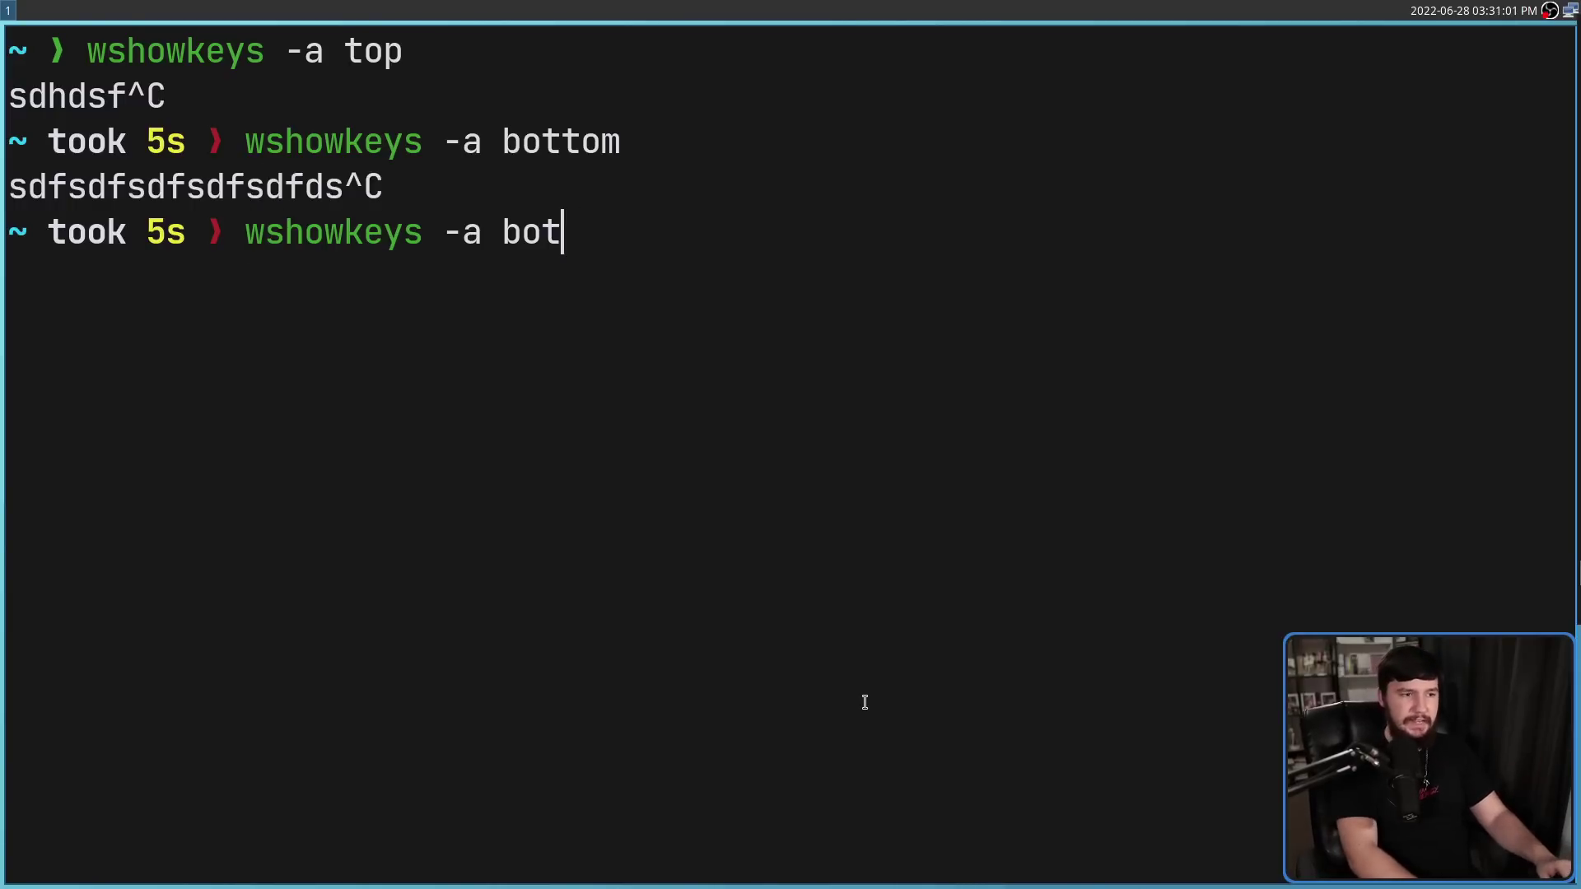
key(BackSpace)
key(BackSpace)
key(BackSpace)
text(left)
key(Return)
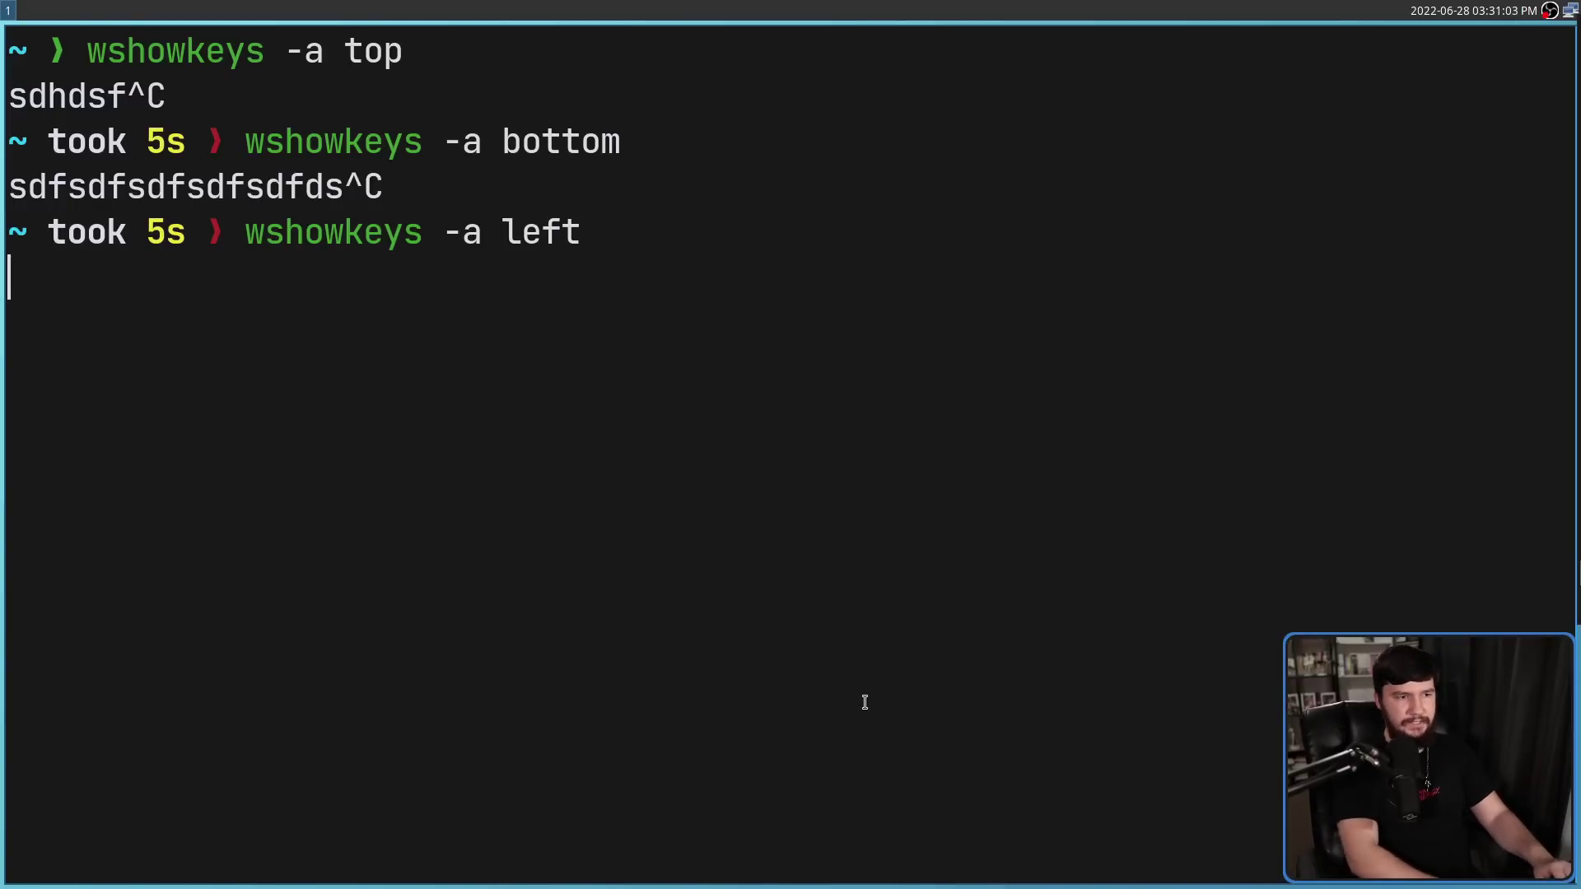
text(dsddsfsdfdsfsdf)
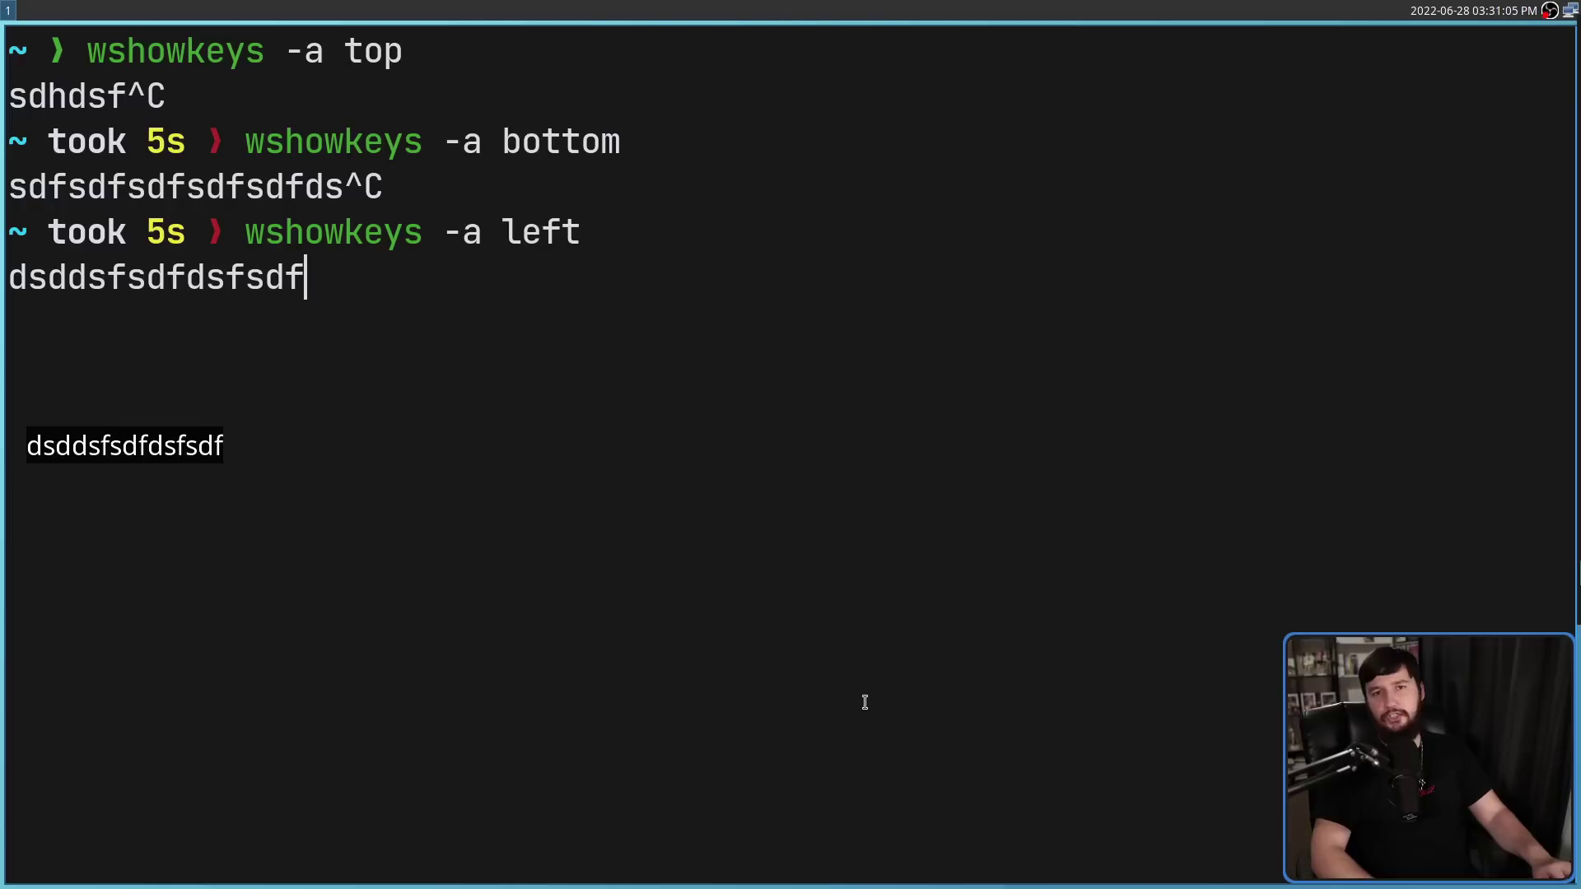
text(dsf)
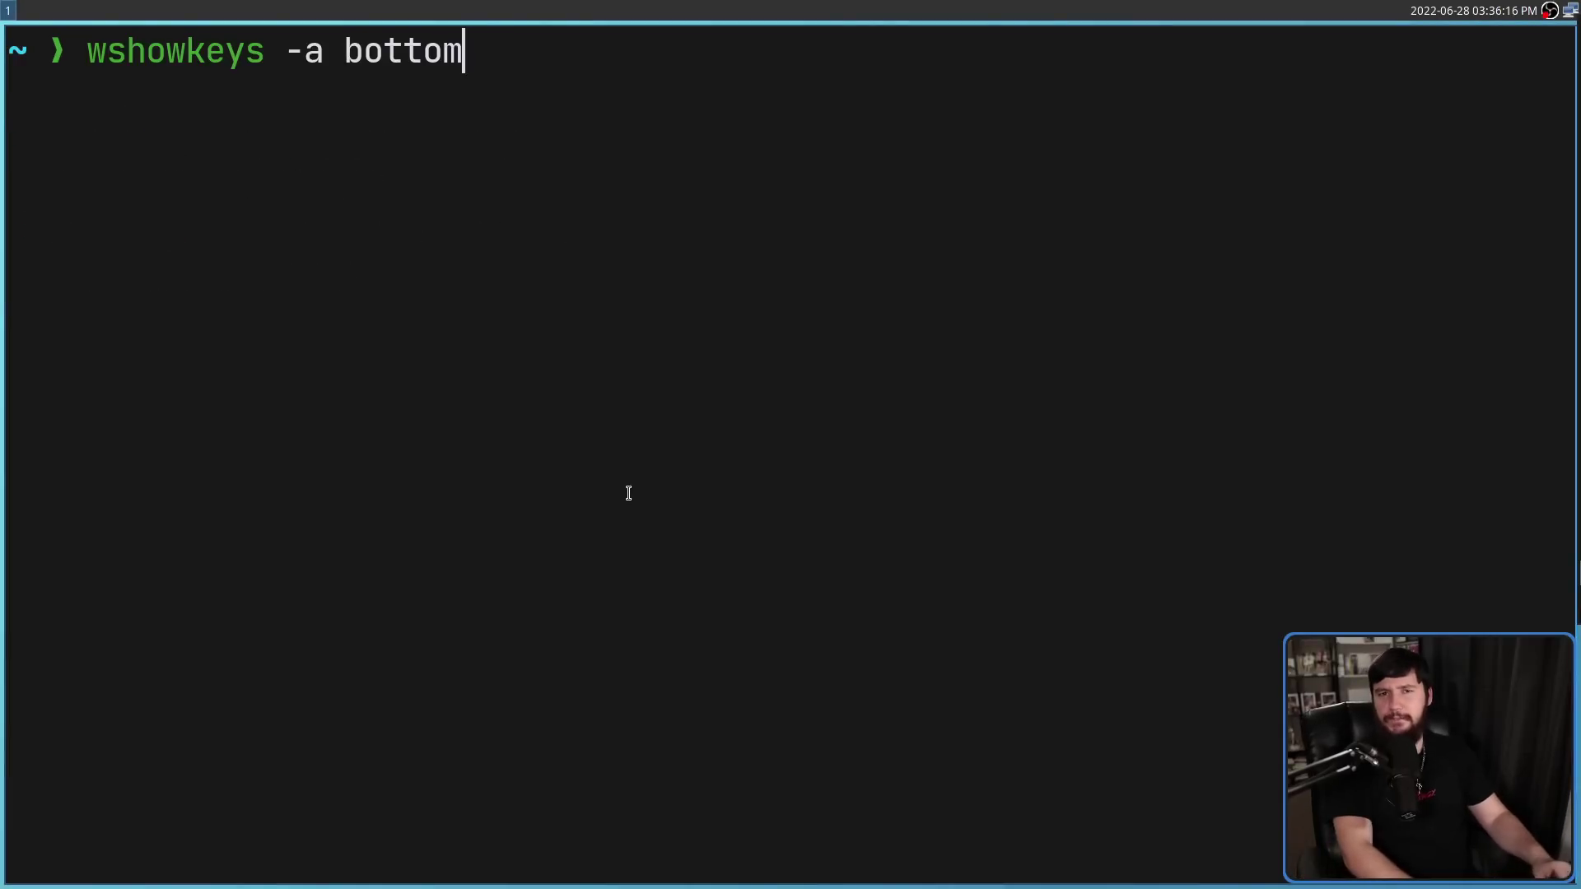
Try the bottom overlay with margins 0 and -50, typing test letters for each
text(dfg)
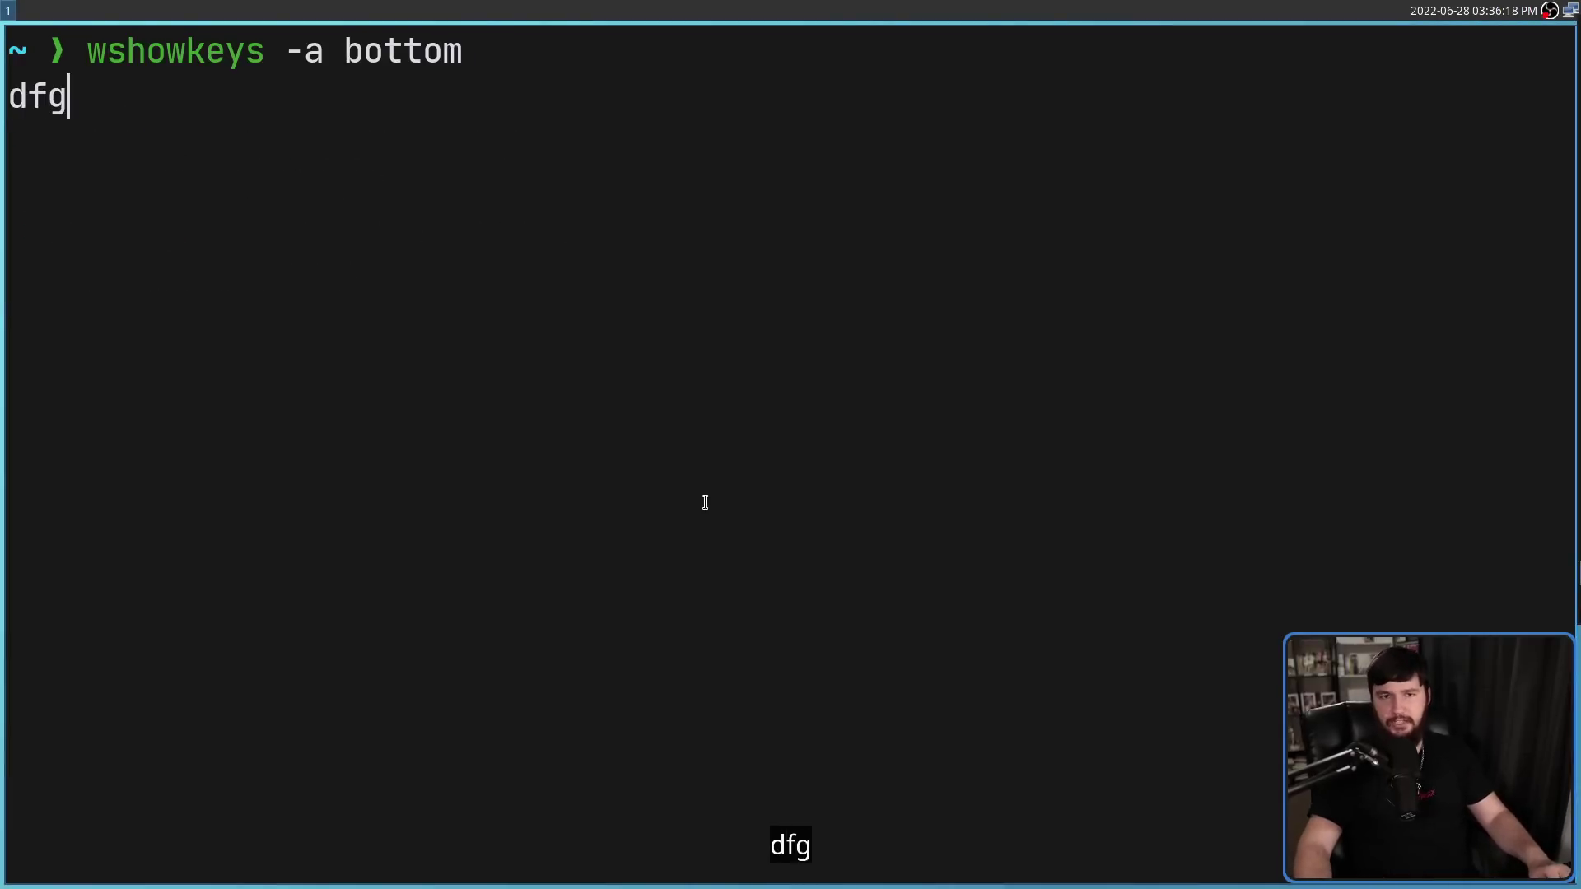
text(dfgdfgdfg)
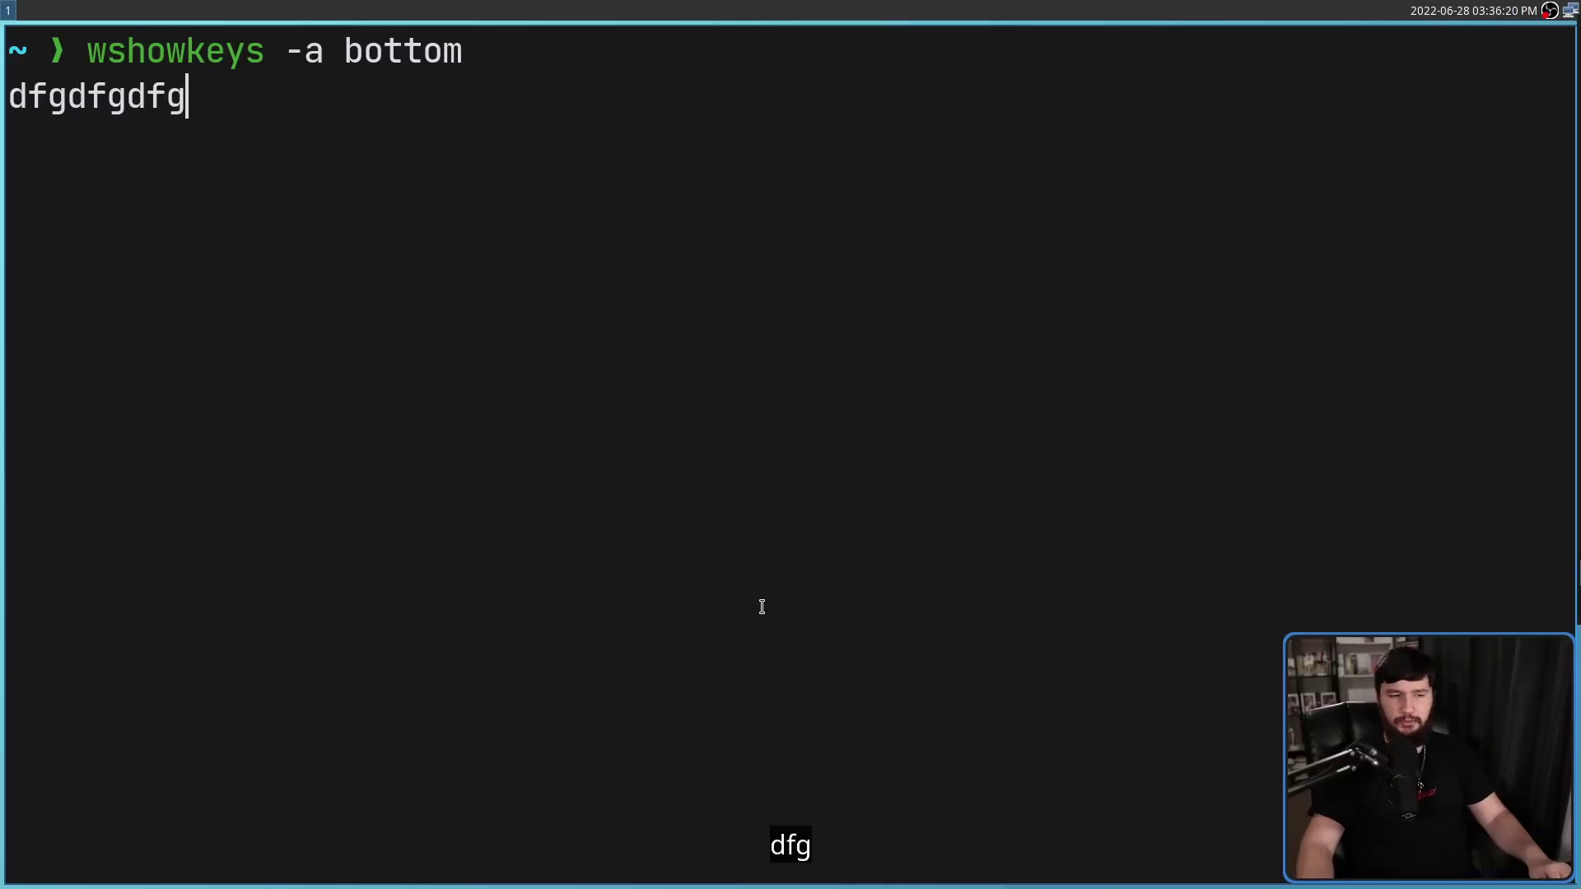
text(dfgdffdfgdfg)
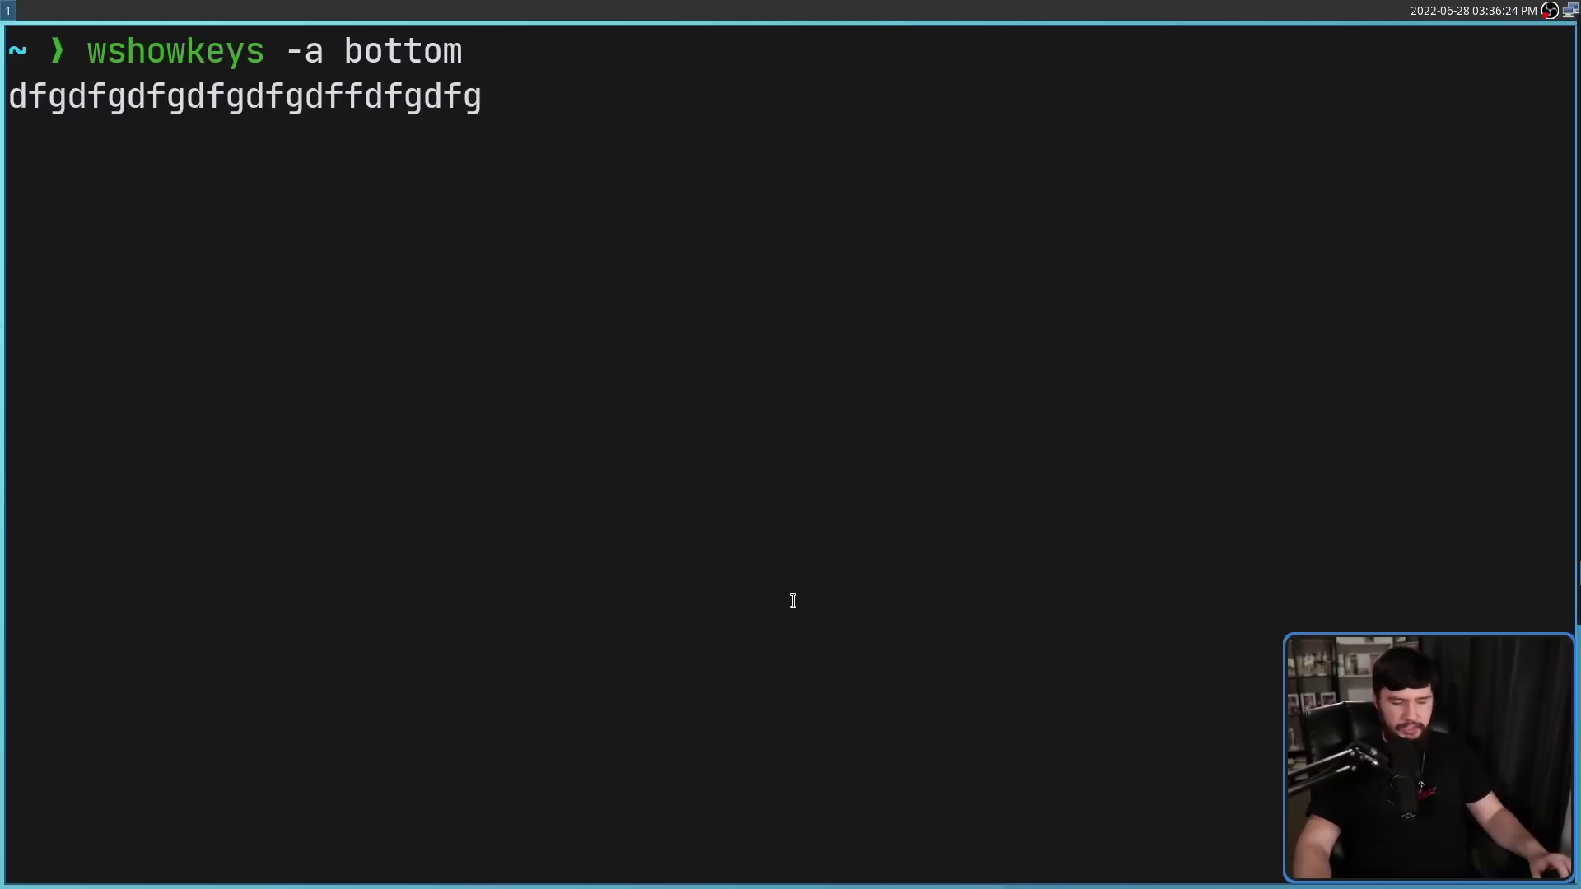
key(ctrl+c)
key(Up)
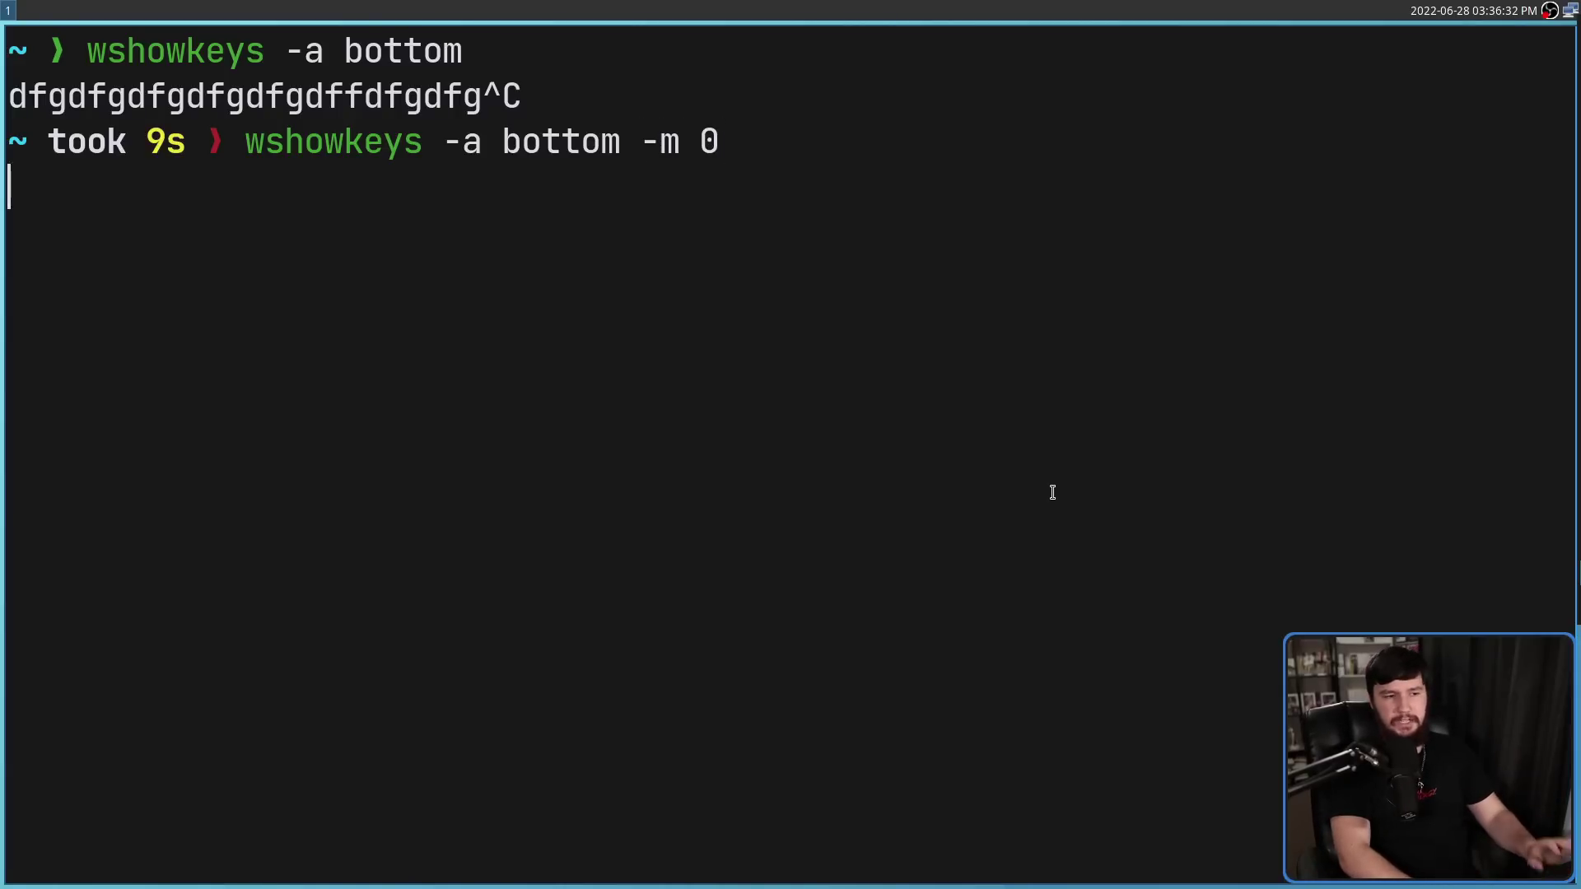
text(sdfdsfdsfsdf)
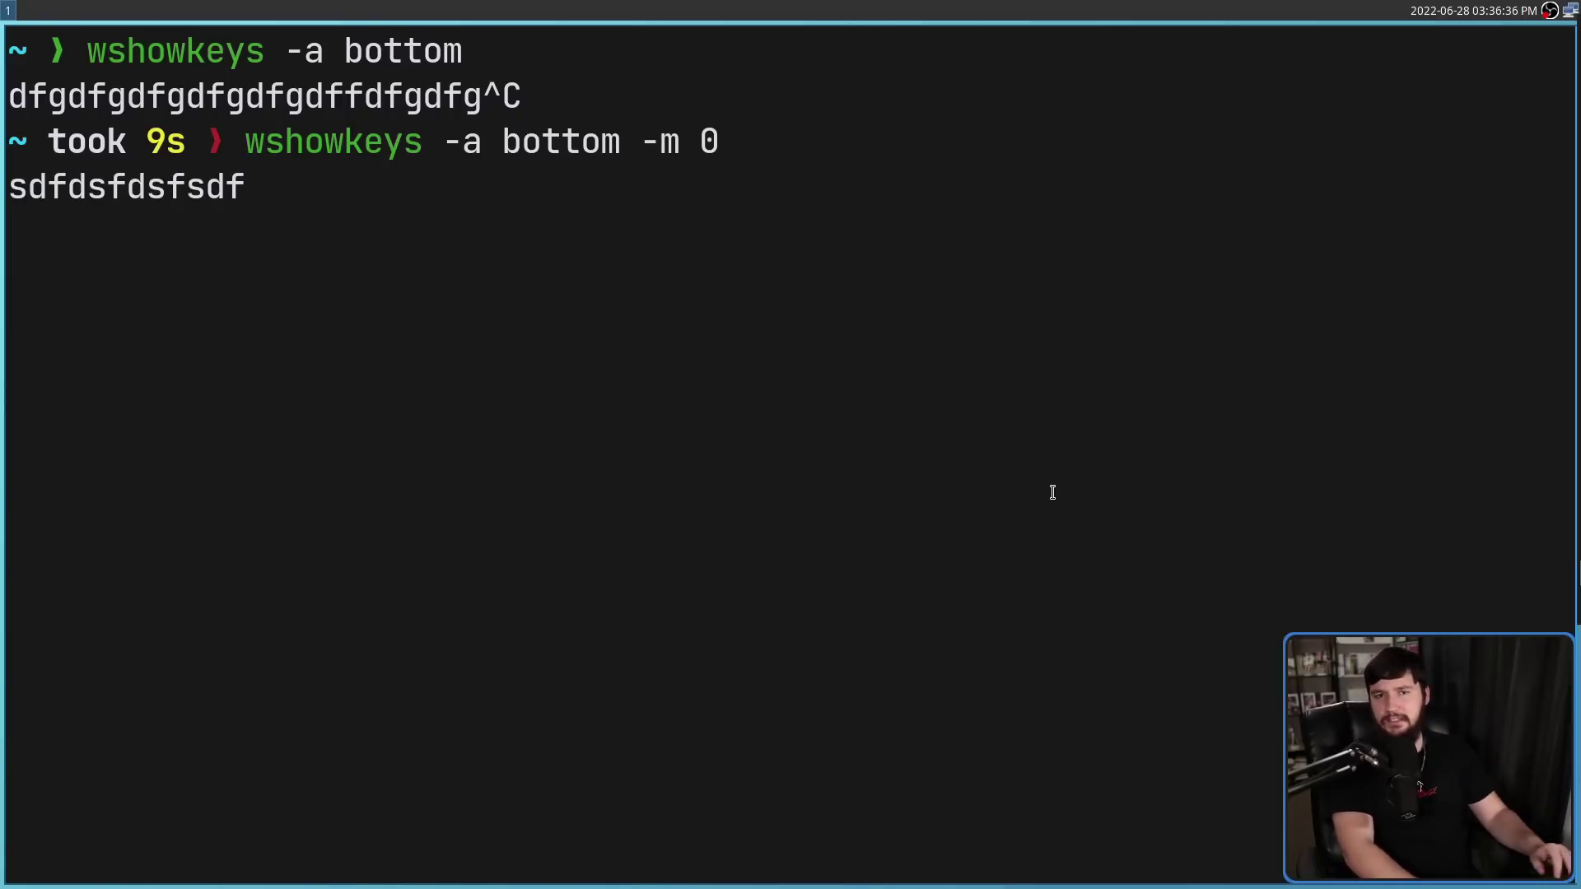
key(ctrl+c)
key(Up)
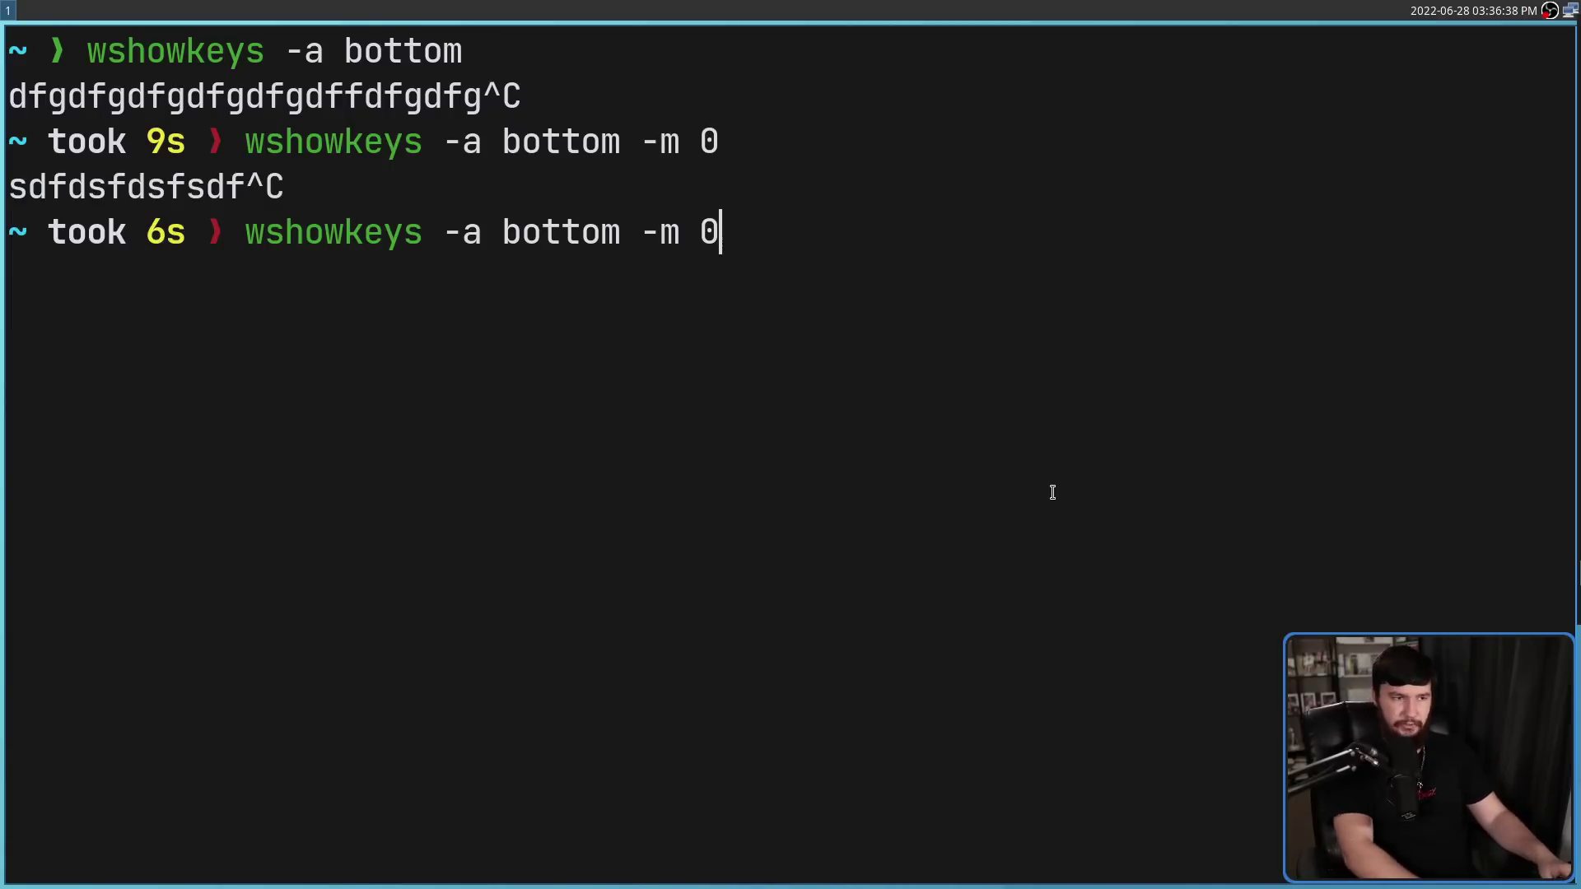
text(-50)
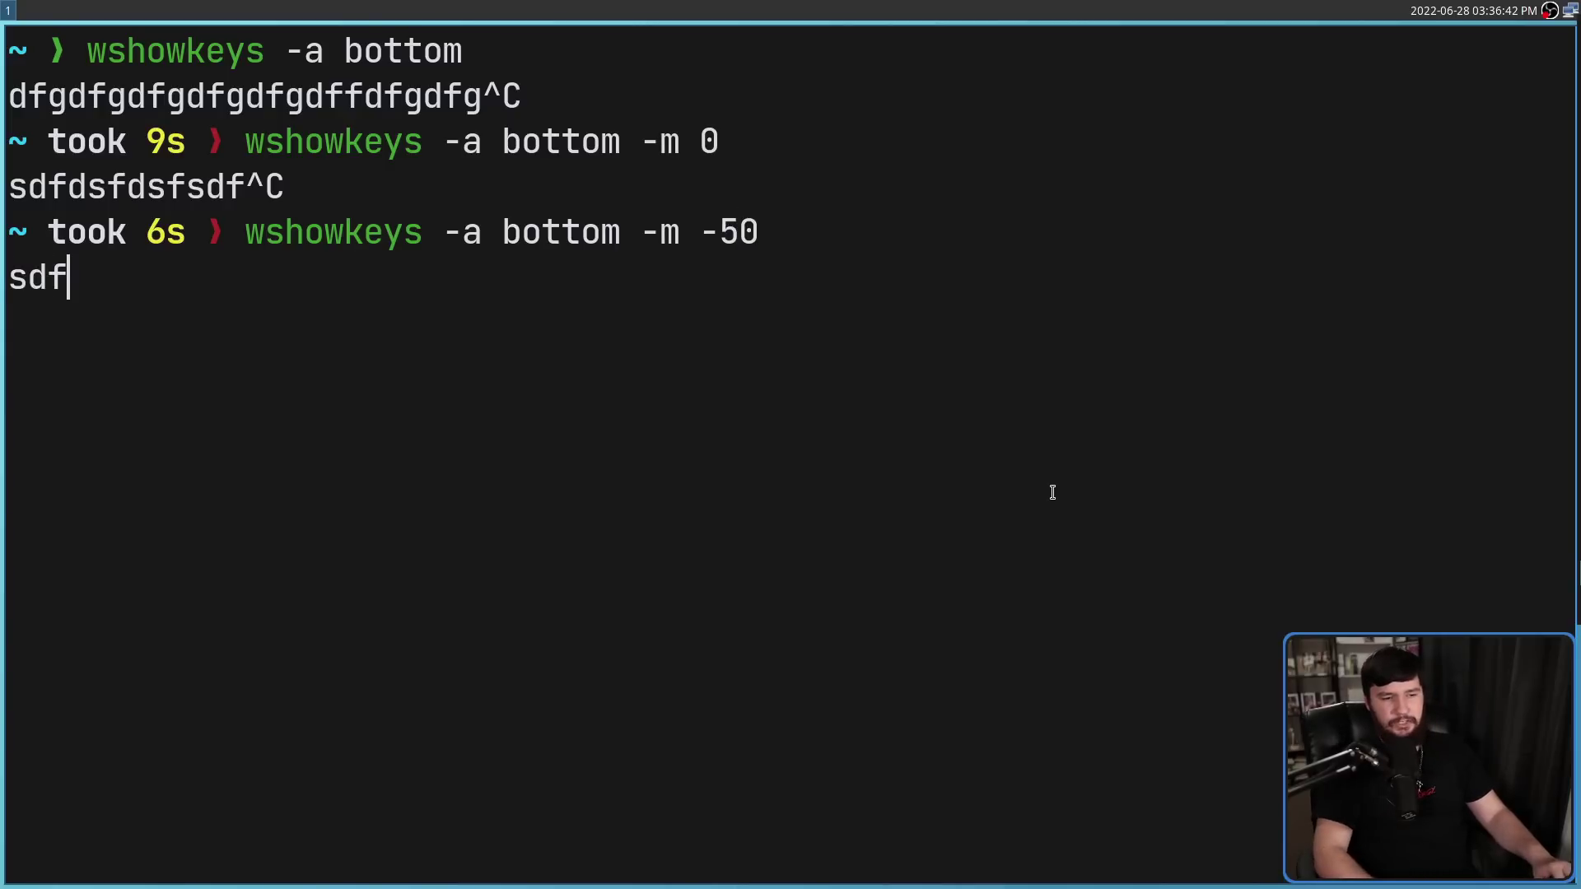
text(dsfssdf^C)
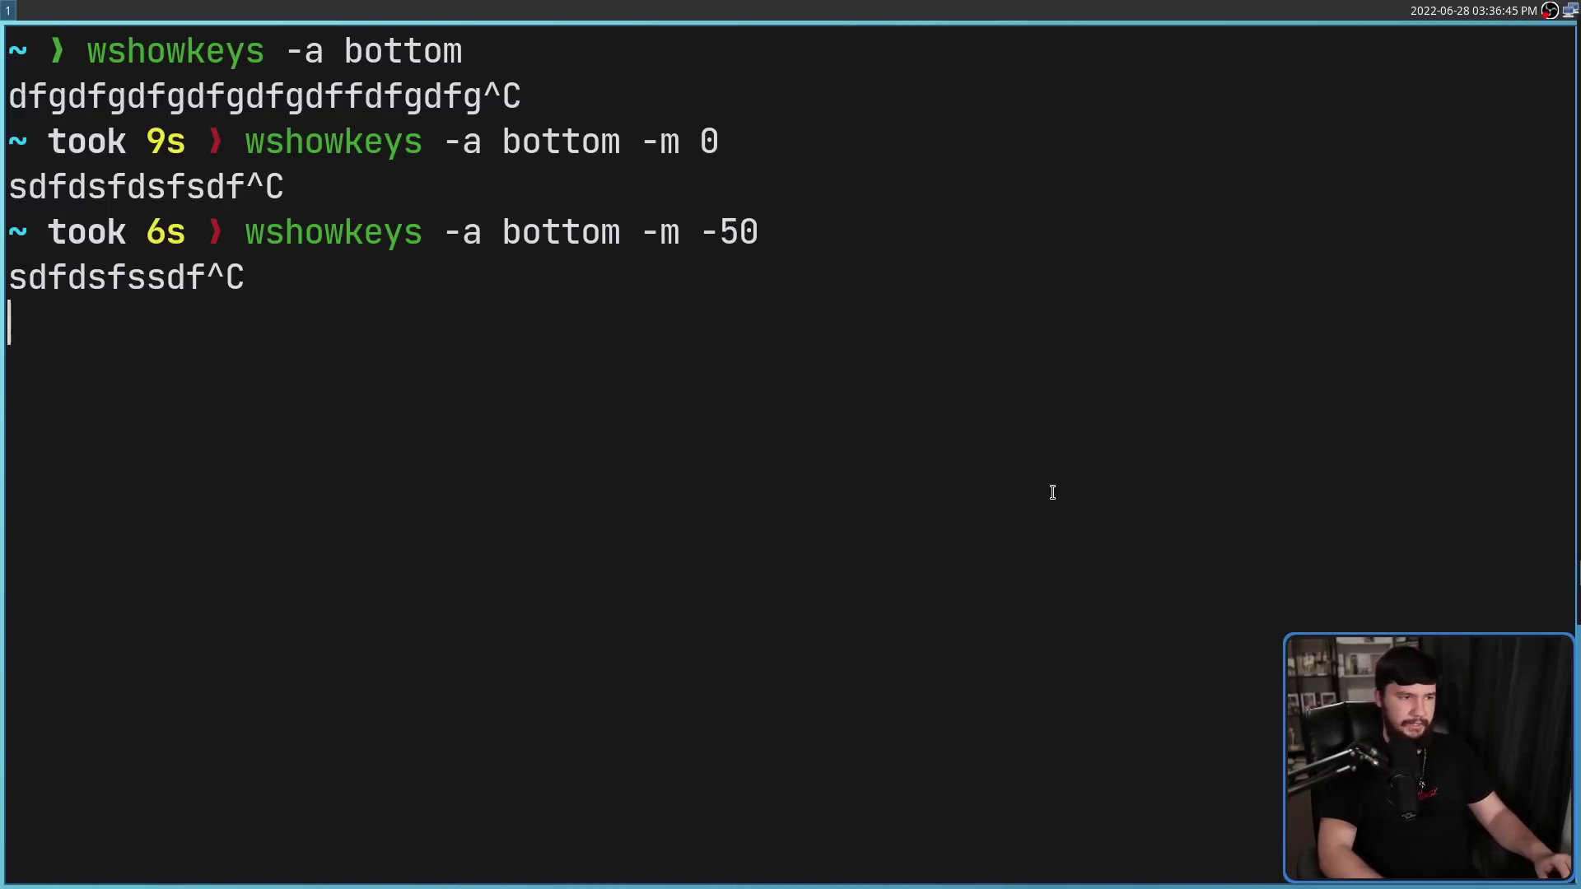
Retry the bottom overlay with margin -20, then margin 10, testing each with typed letters
key(Up)
key(BackSpace)
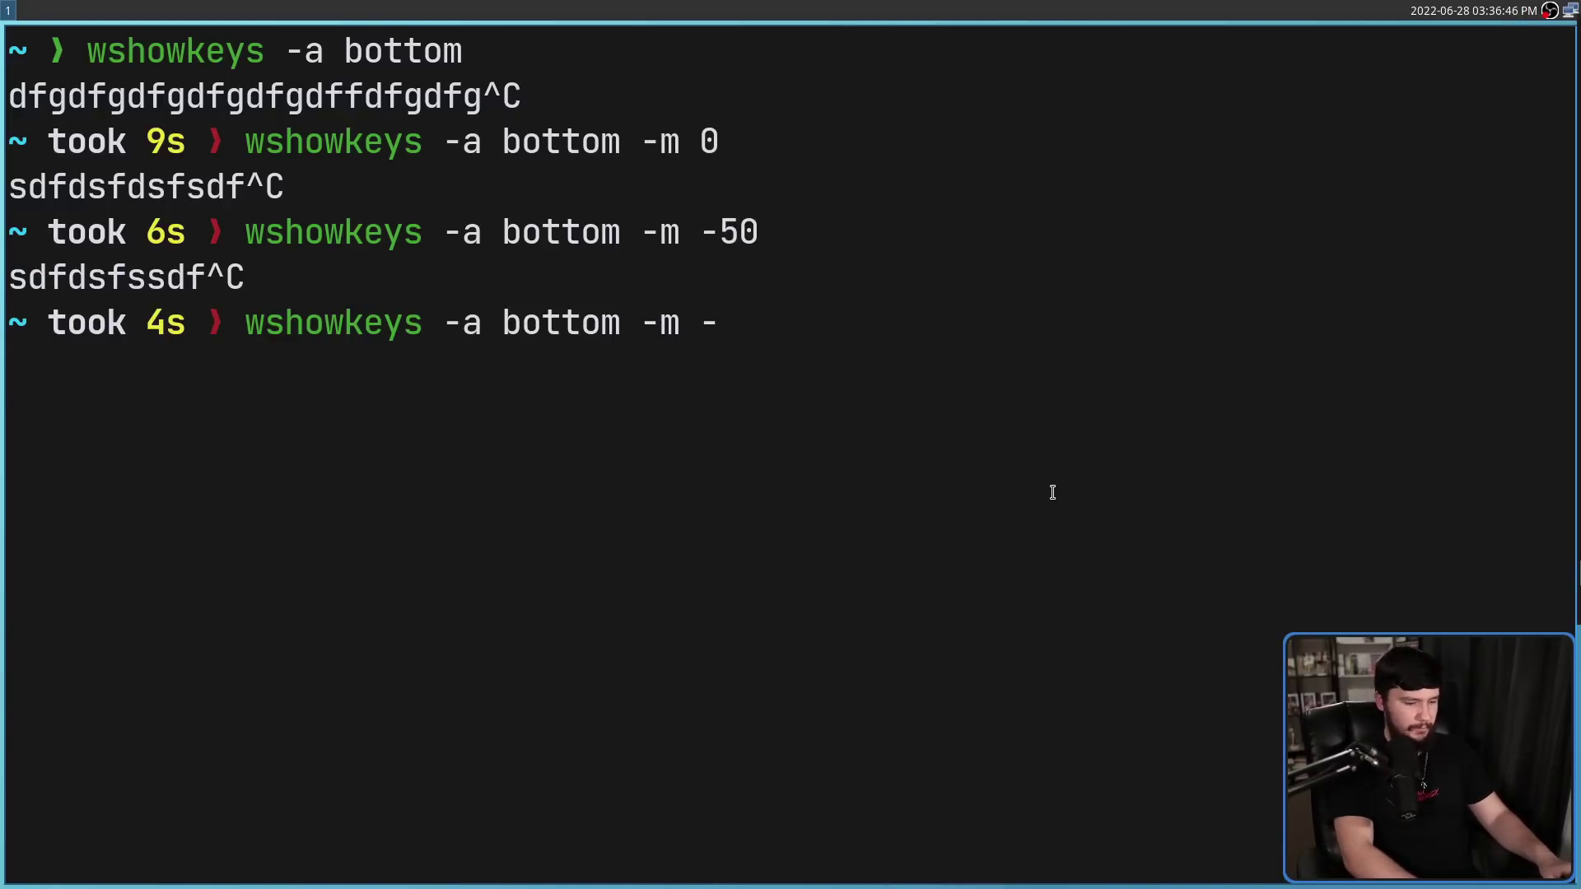
text(dsf)
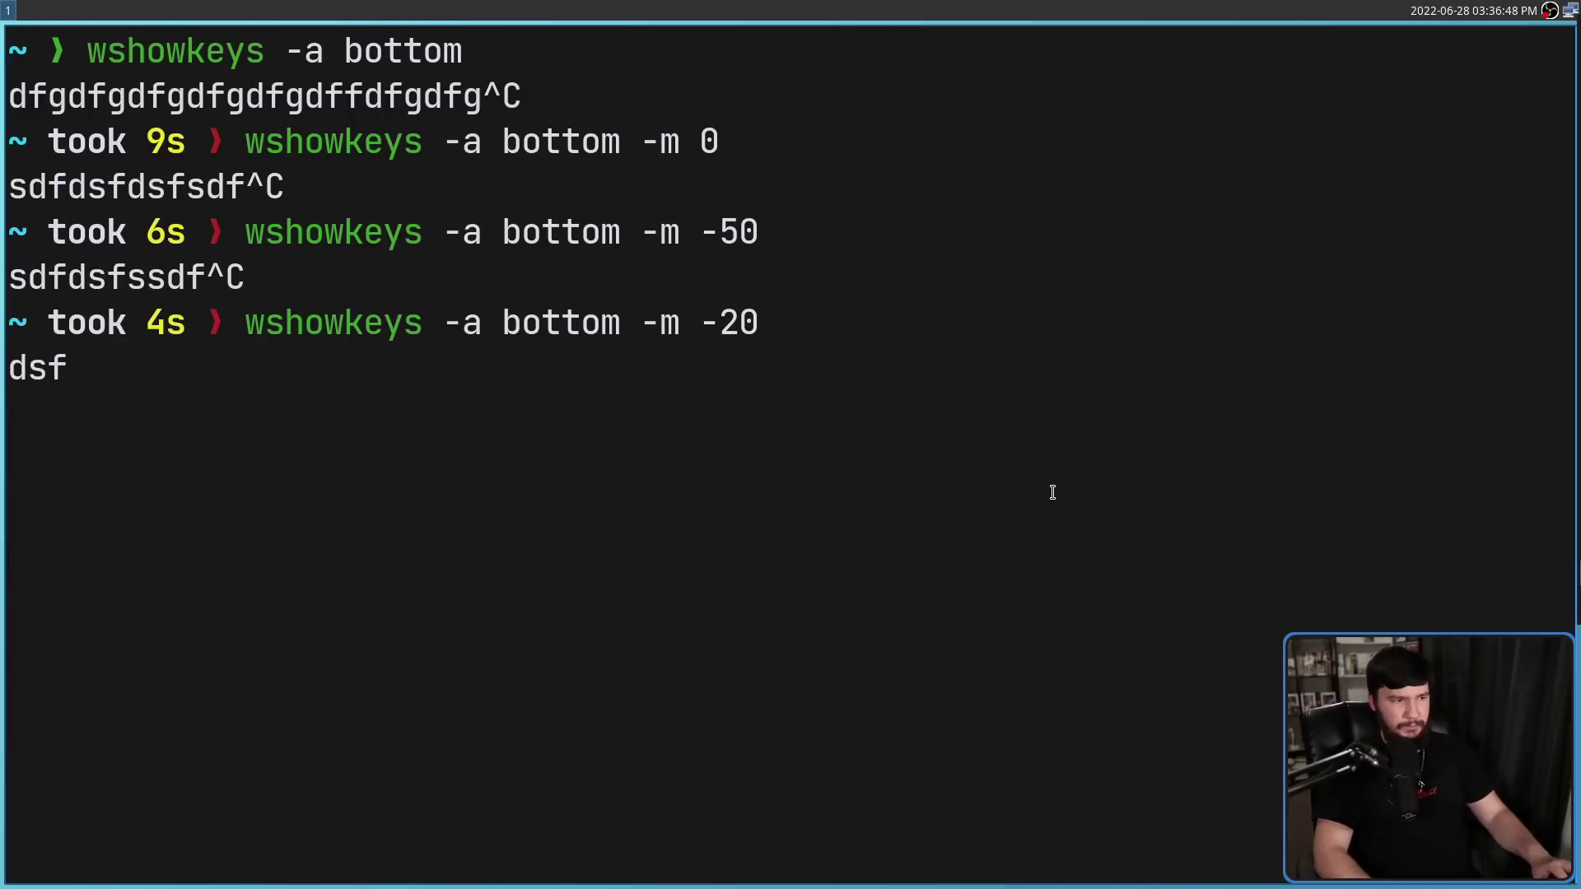
text(sdfdsfdsfdsfdsfdsf)
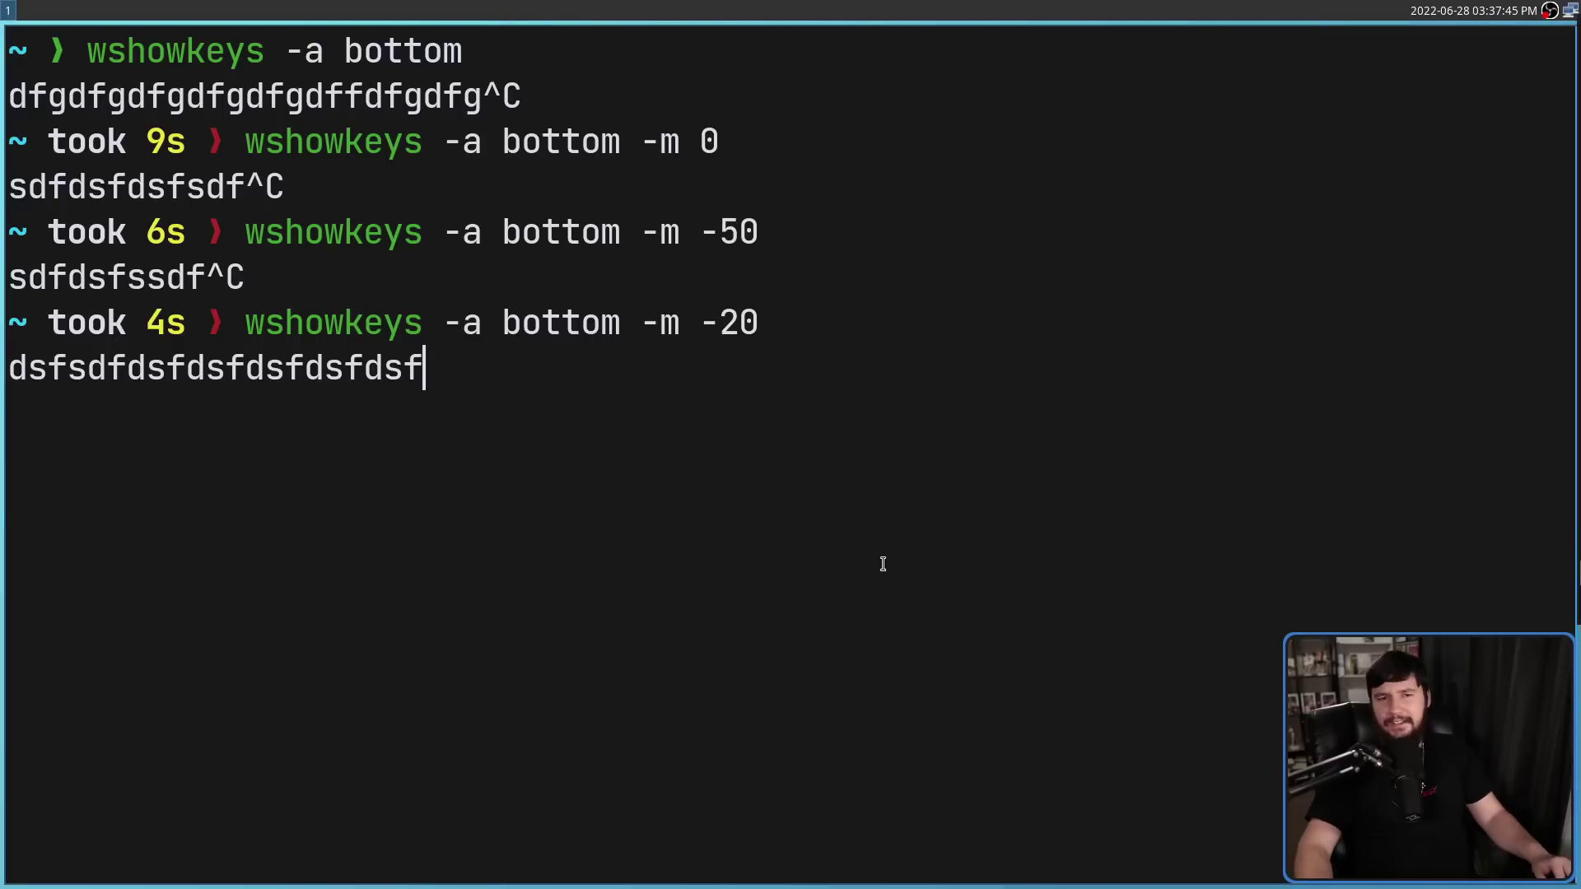
key(ctrl+c)
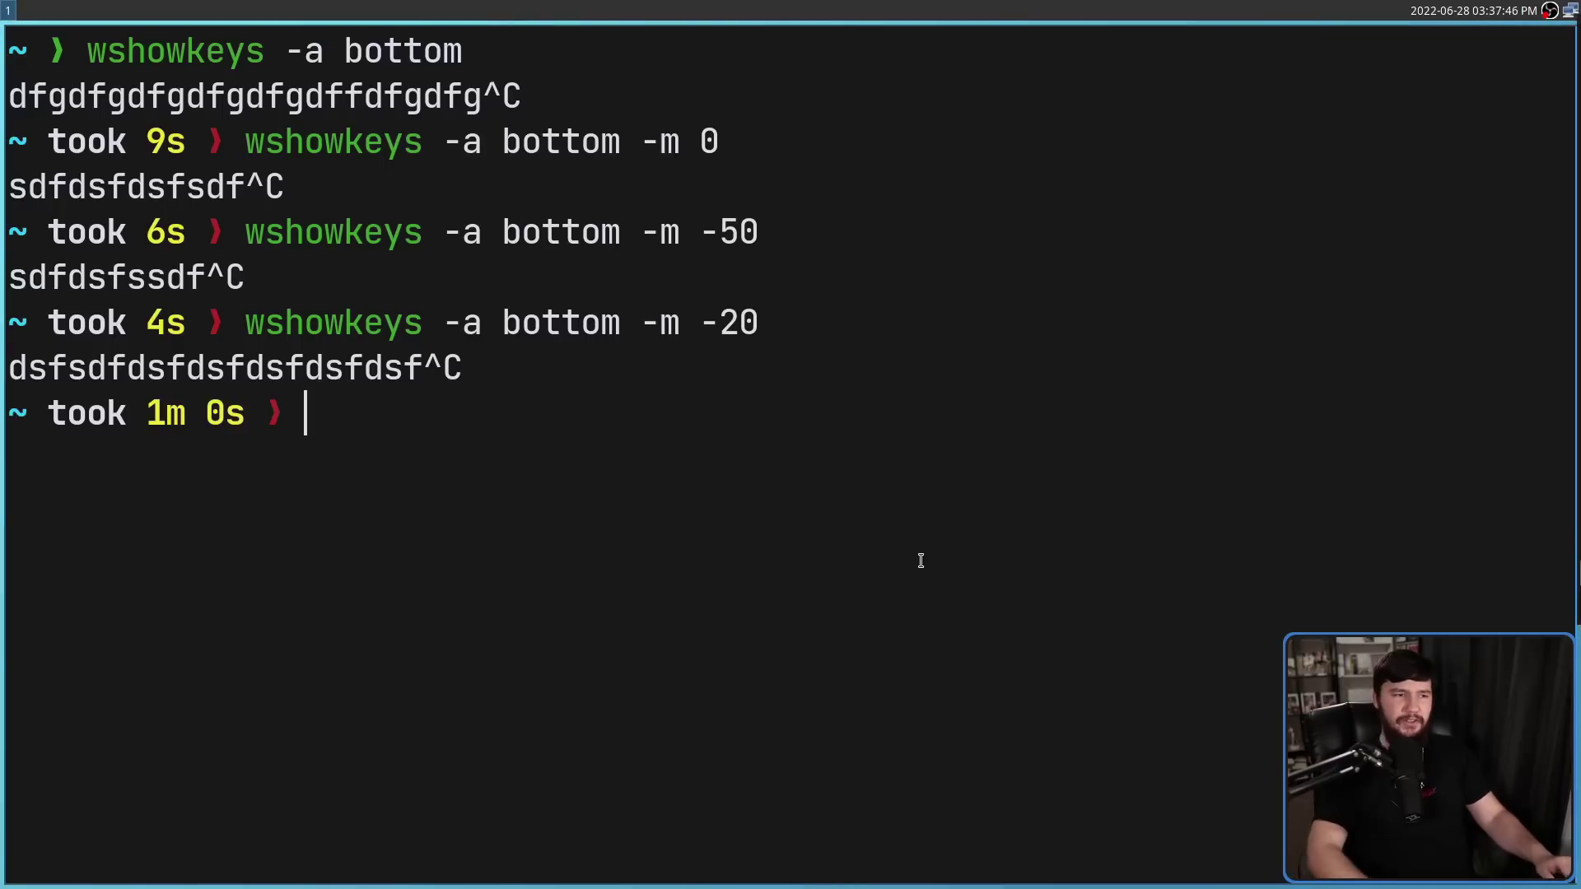
key(Up)
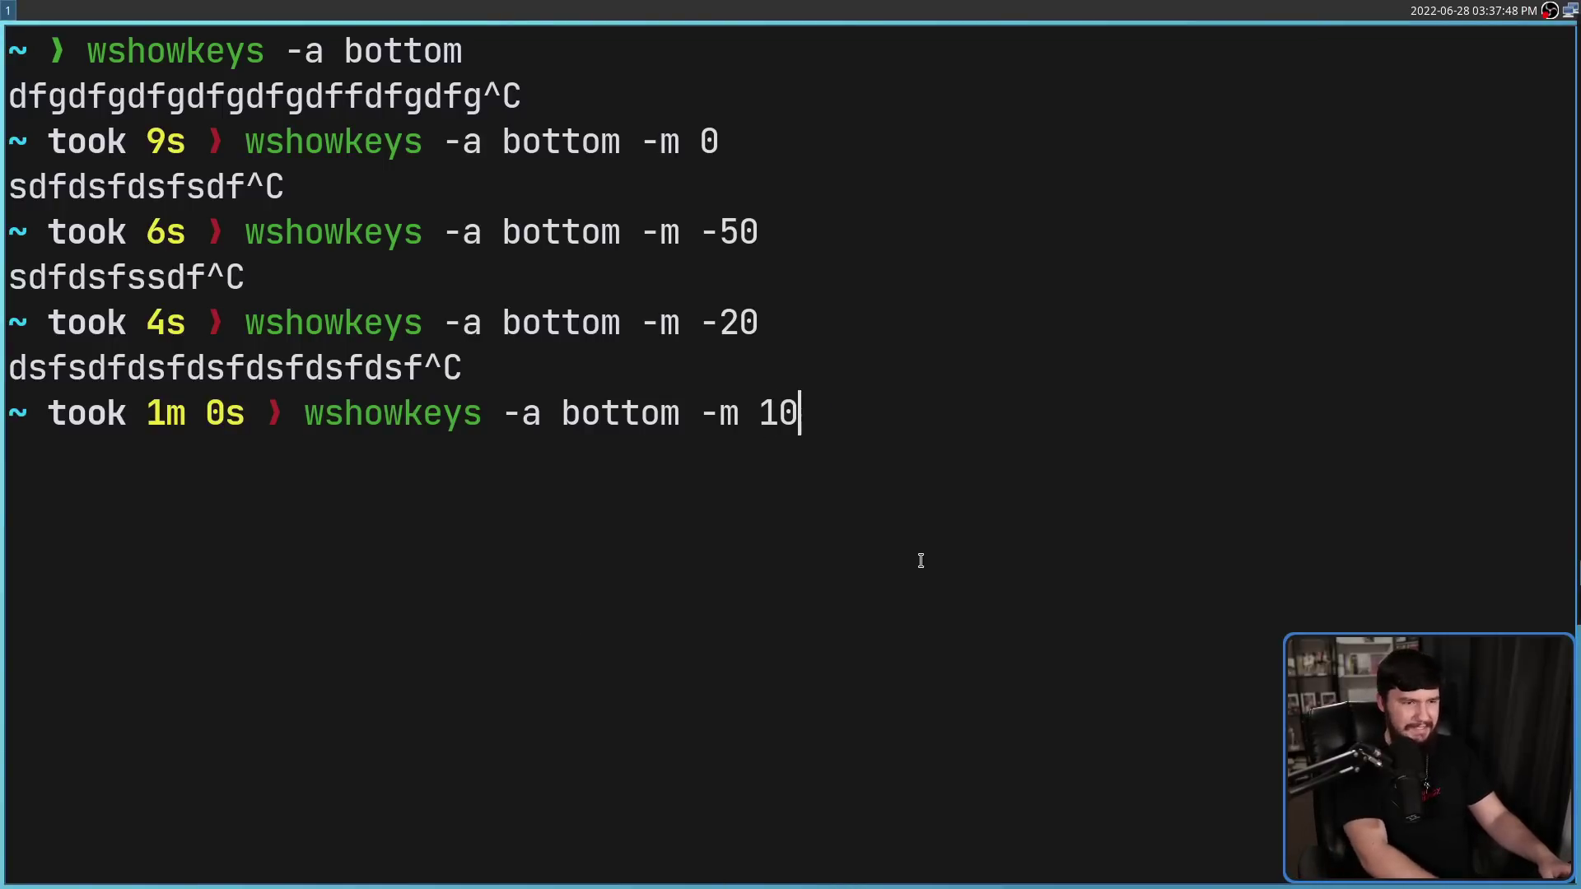
text(sdfdsfsdfdsf)
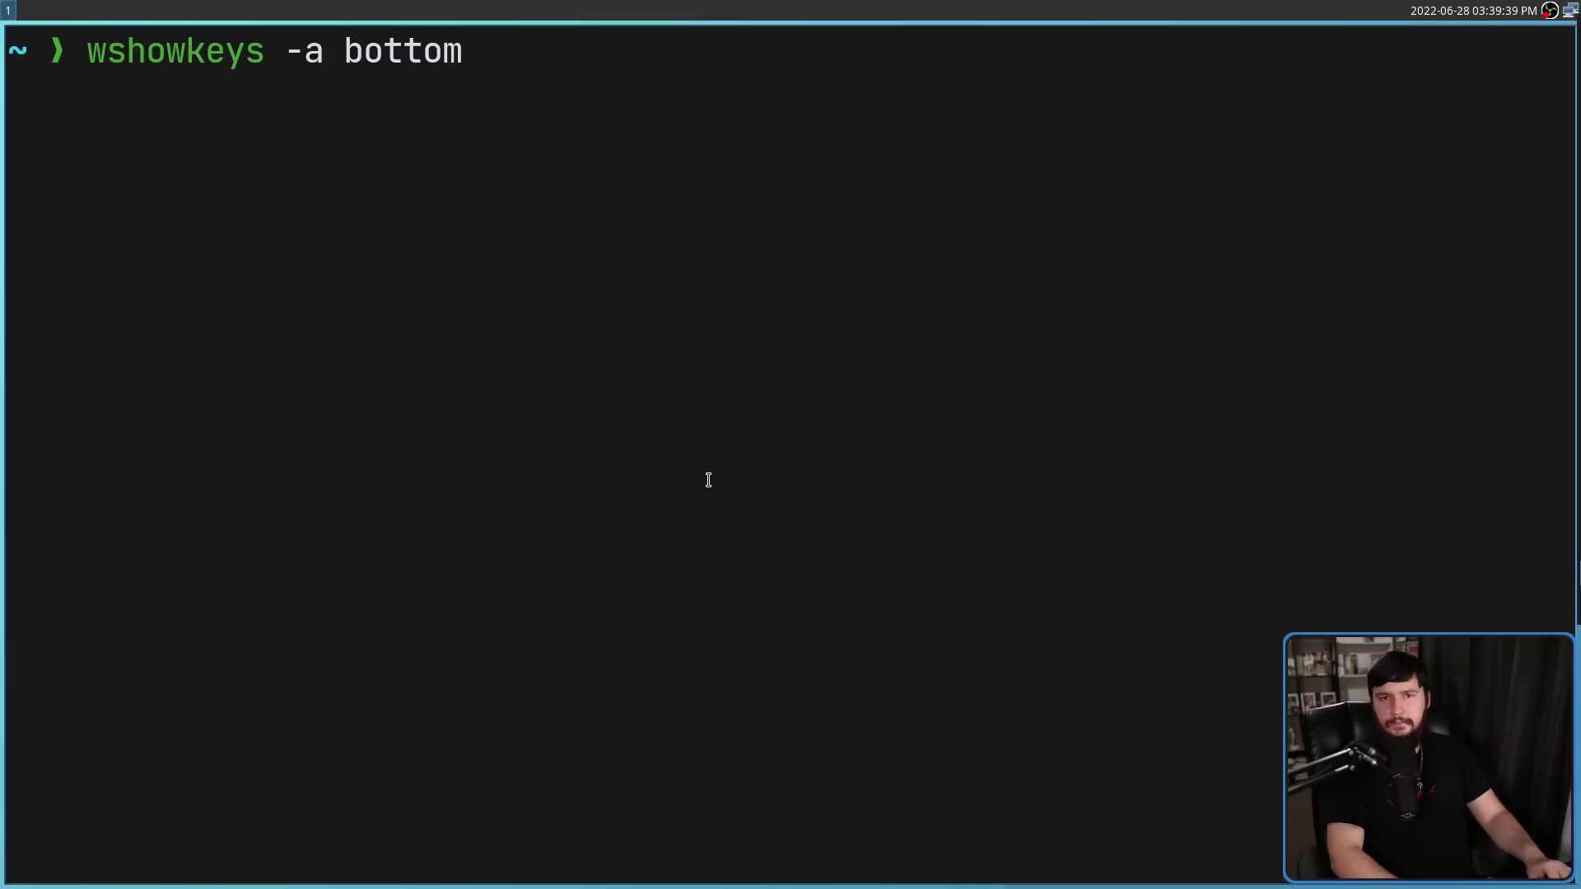
Check the -t usage message, then run the bottom overlay with -t 5 and type test keys
text(dfgdfgdfg)
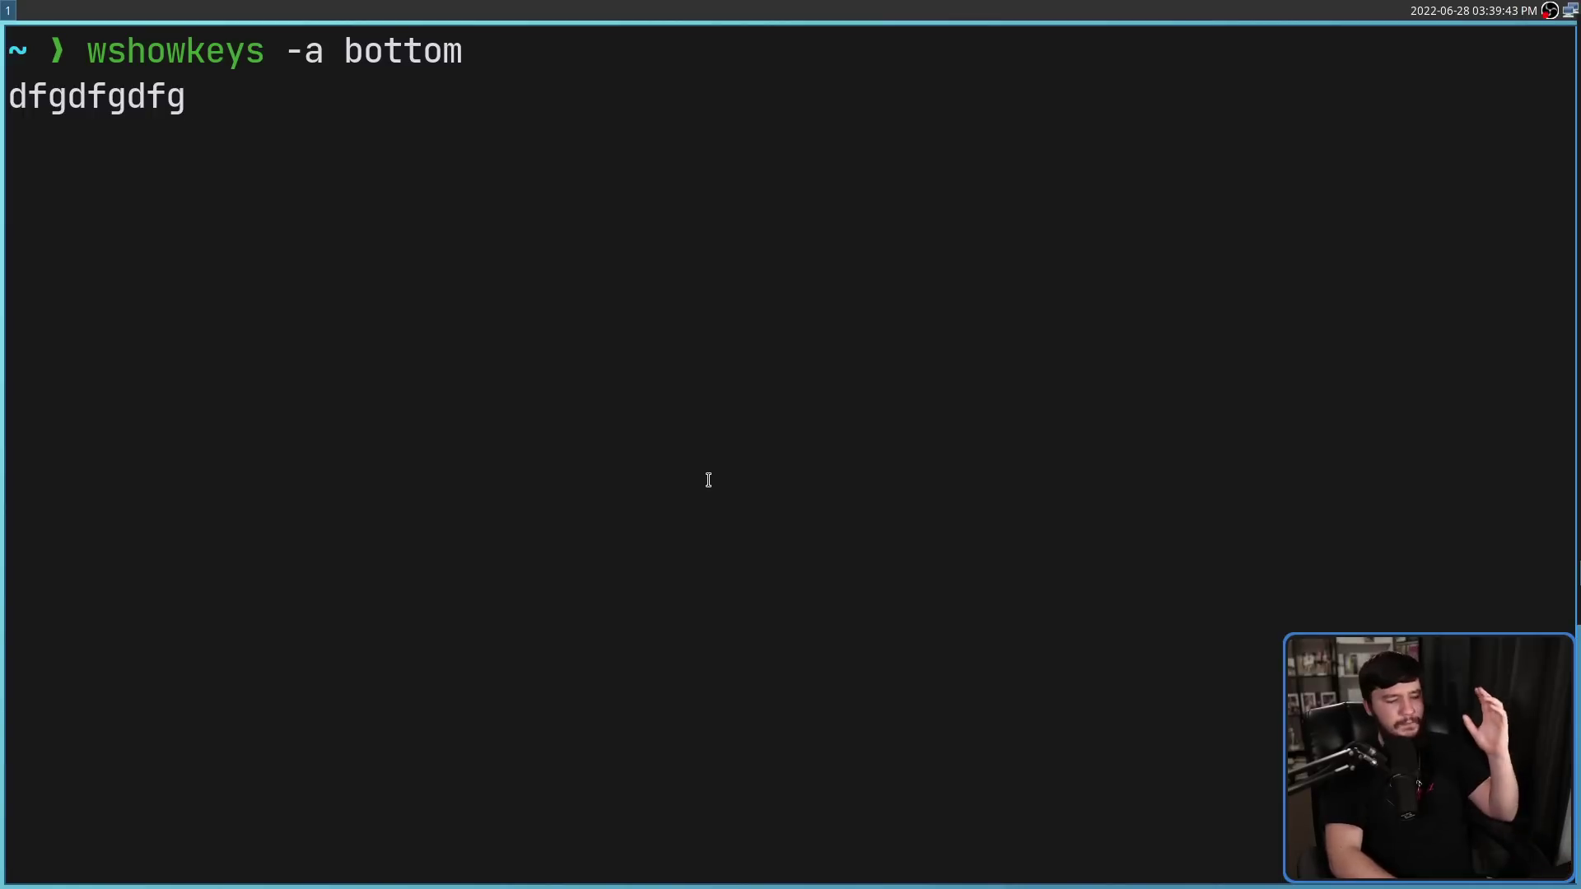
key(ctrl+c)
key(Up)
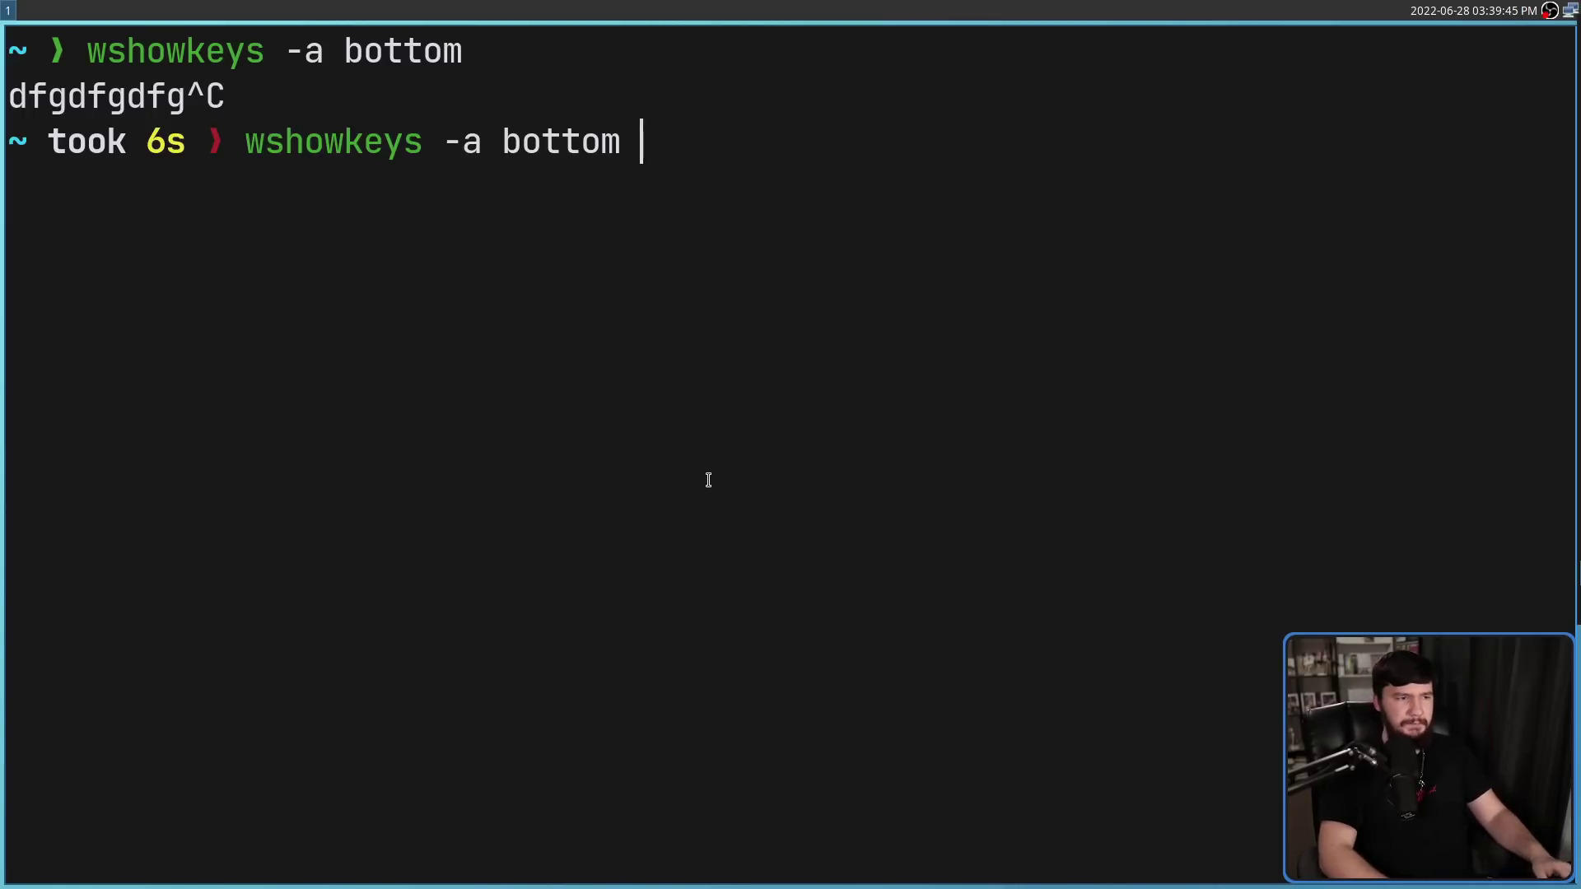
key(Return)
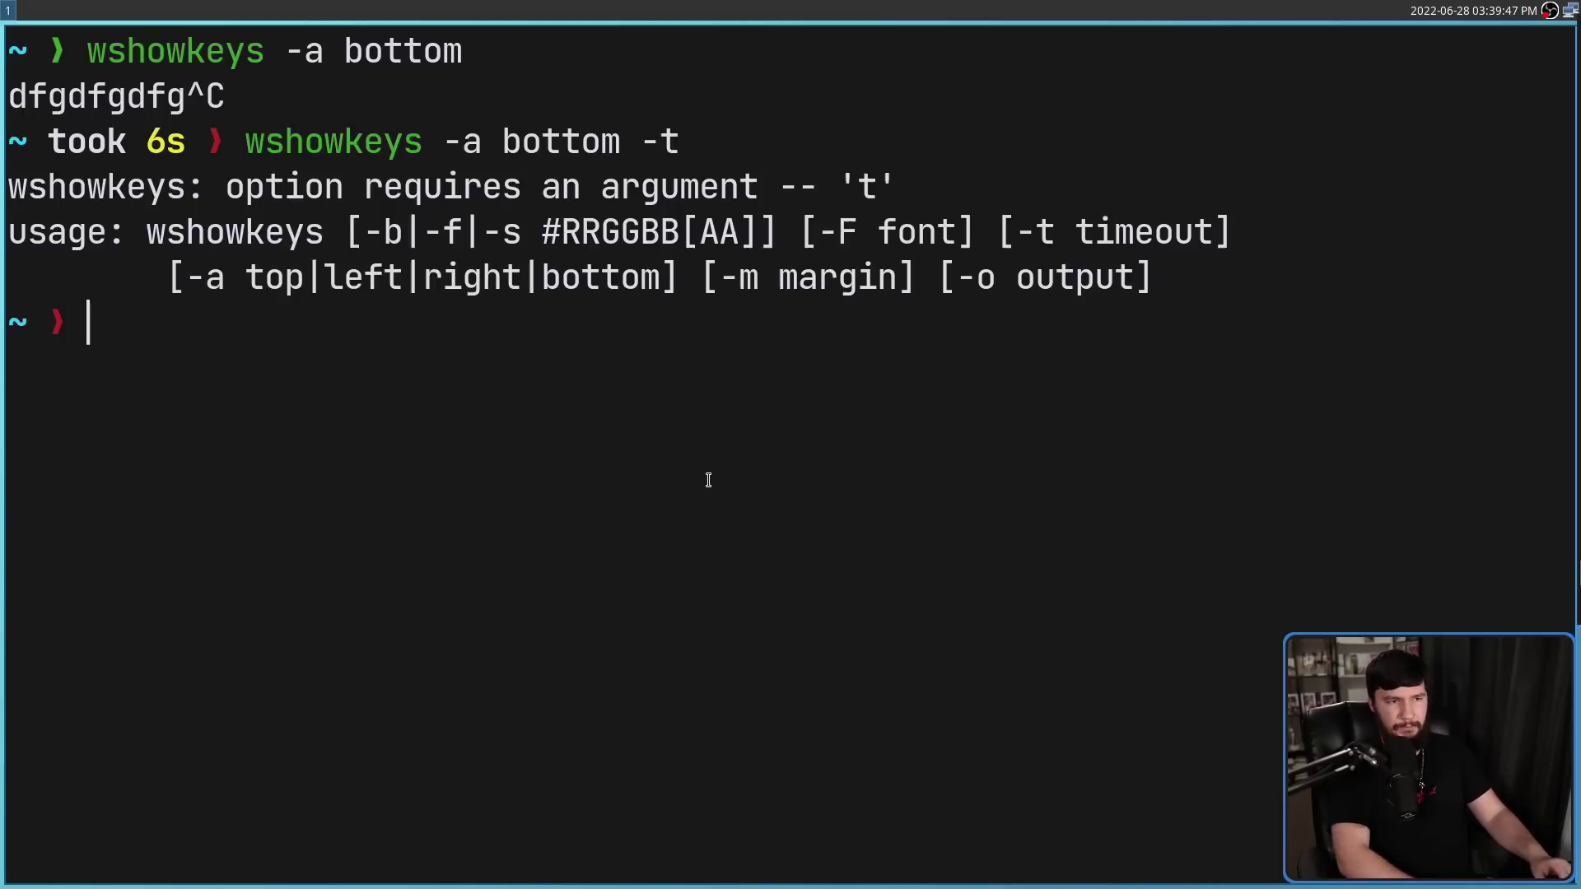
key(Up)
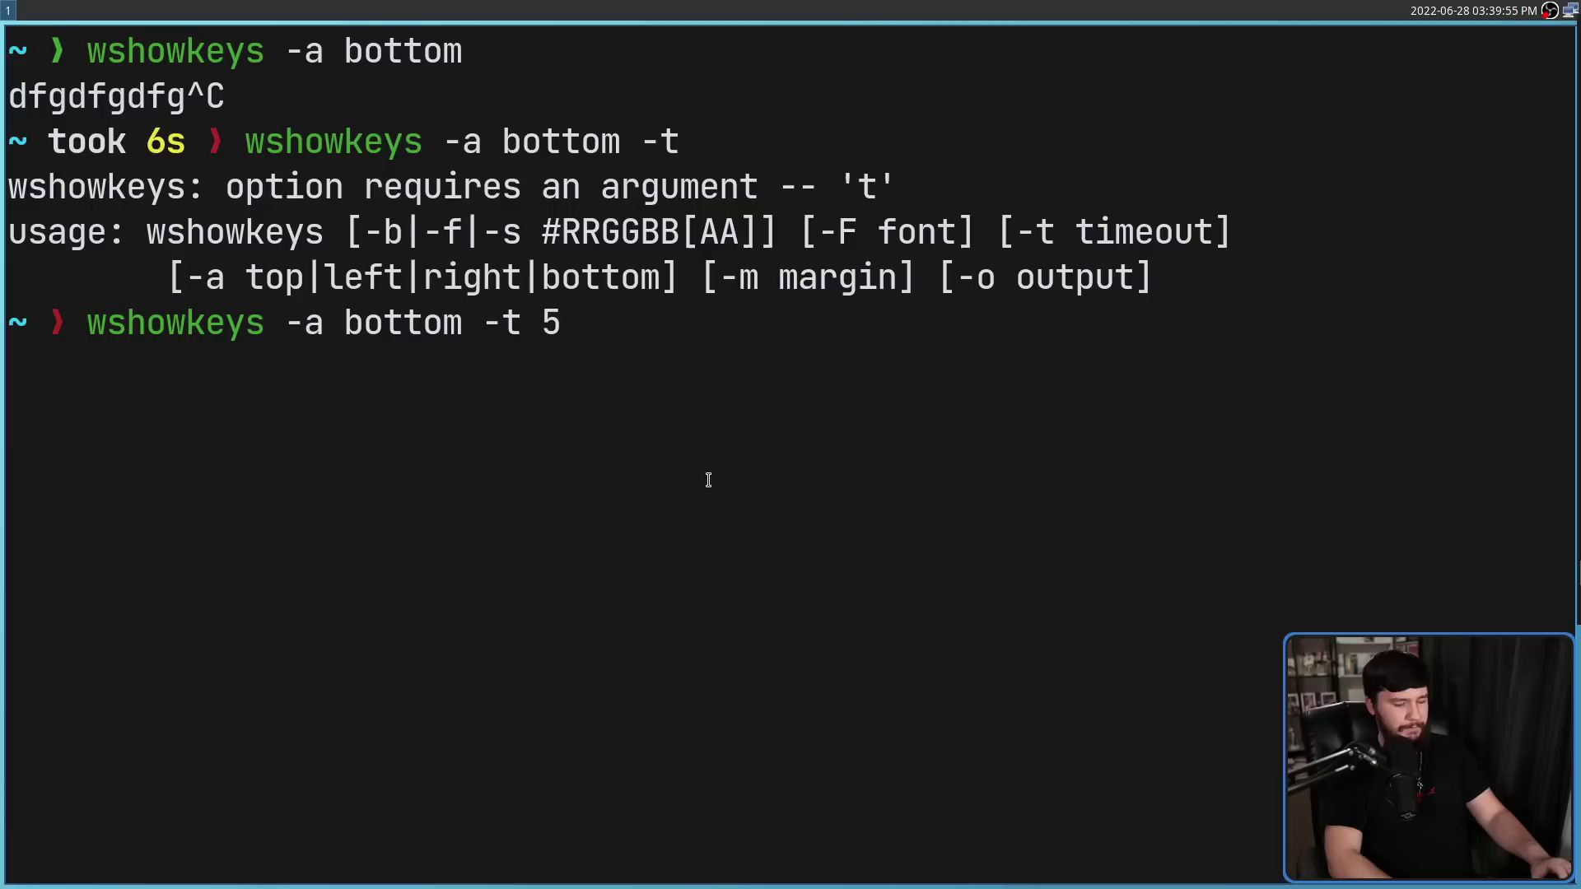
text(dsdsfdsfdsfdsf)
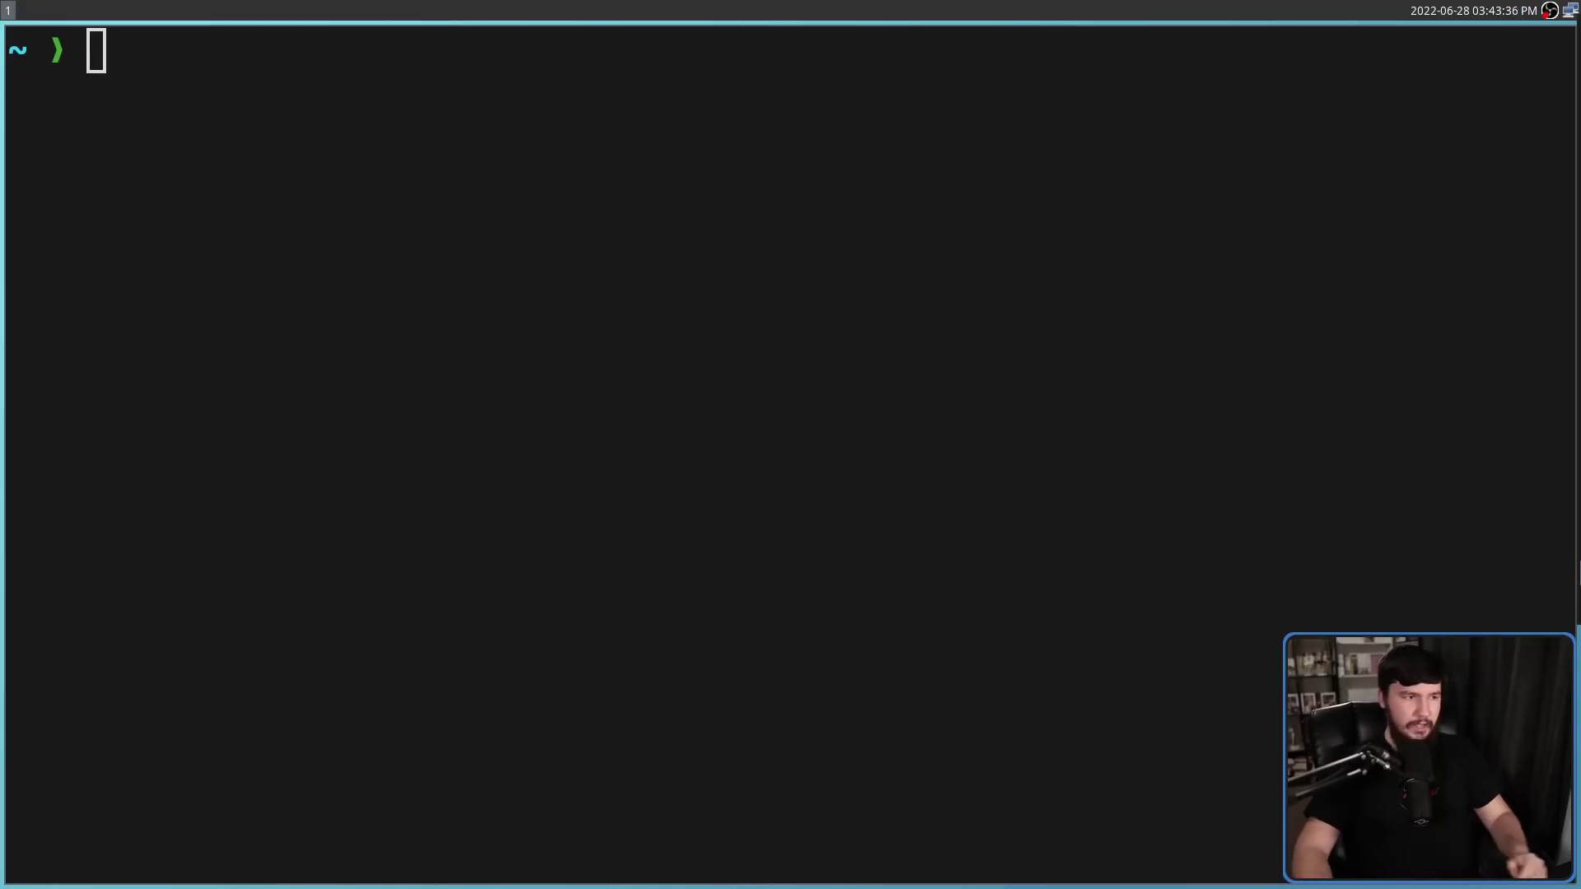
Launch wshowkeys with default settings and type test letters
text(W)
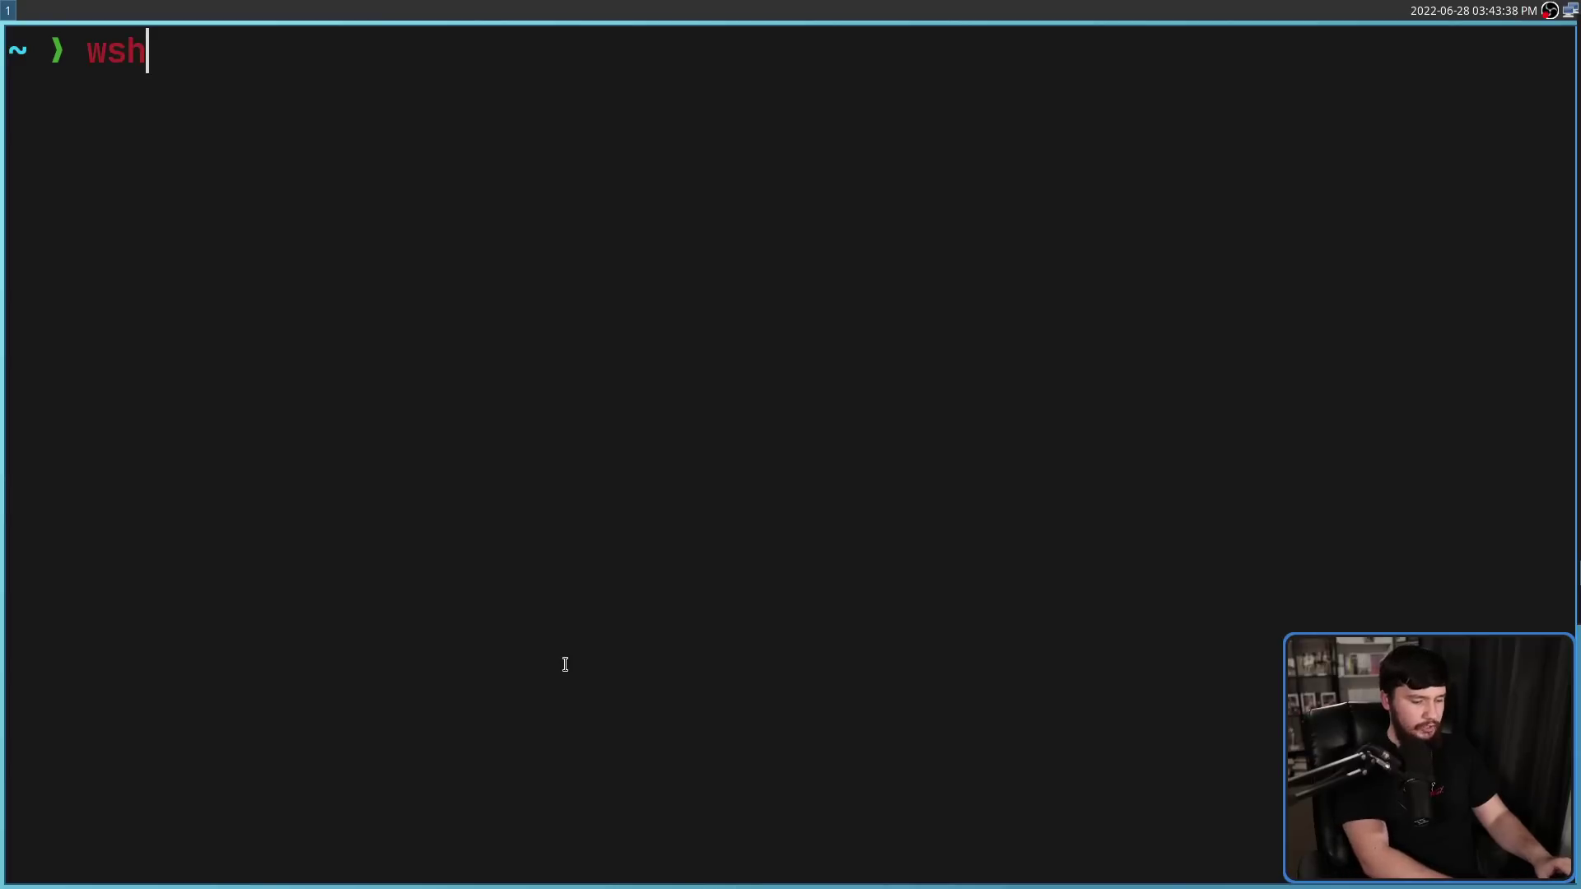
text(owkeys)
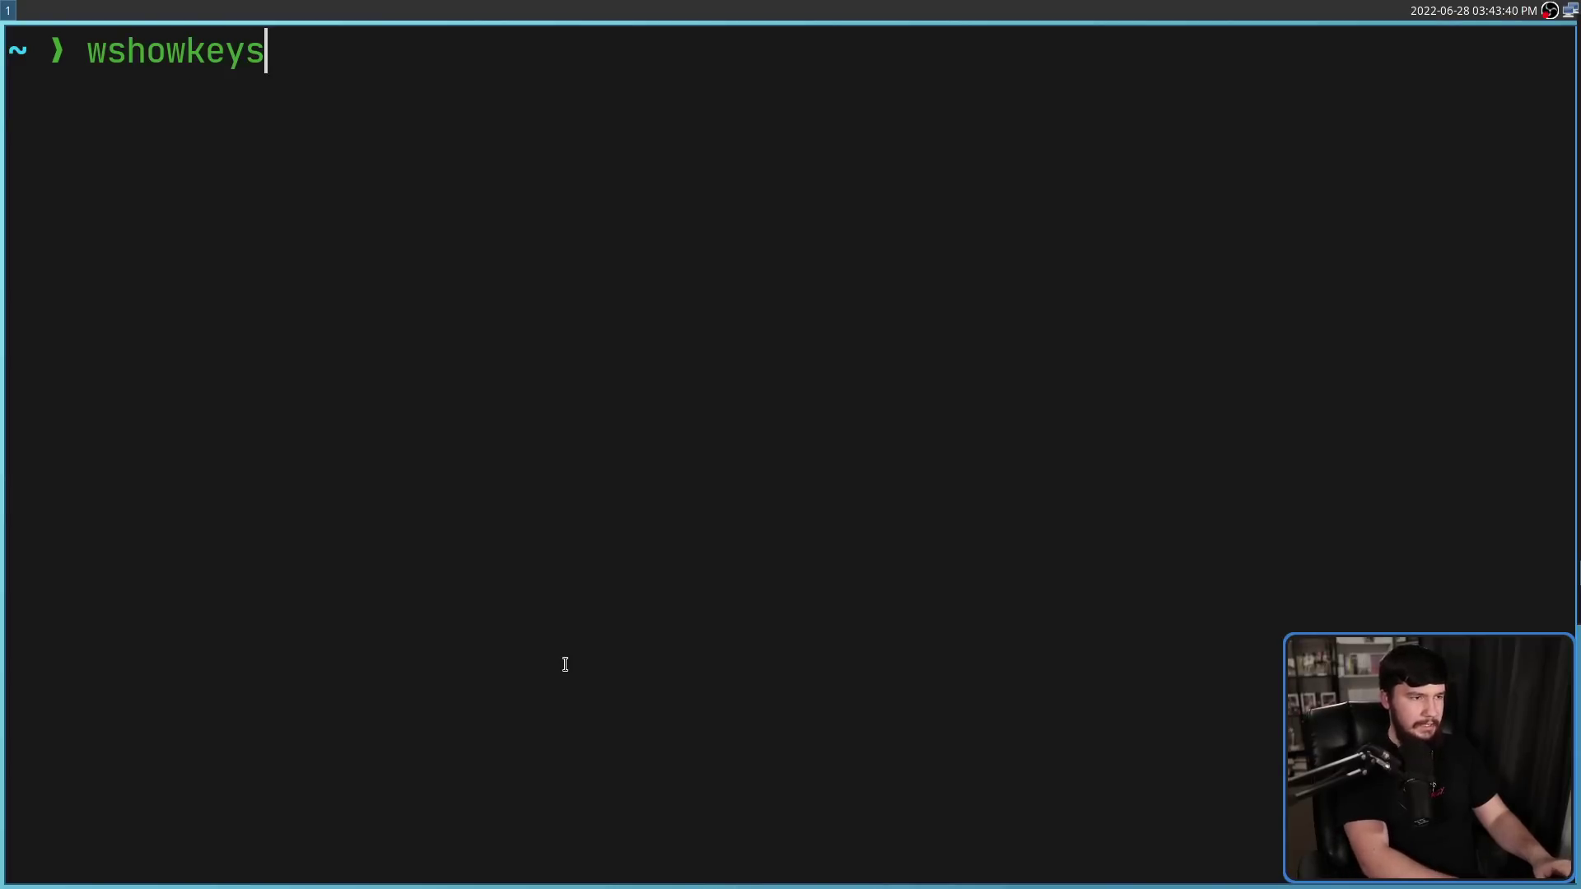
key(Return)
key(BackSpace)
key(BackSpace)
key(BackSpace)
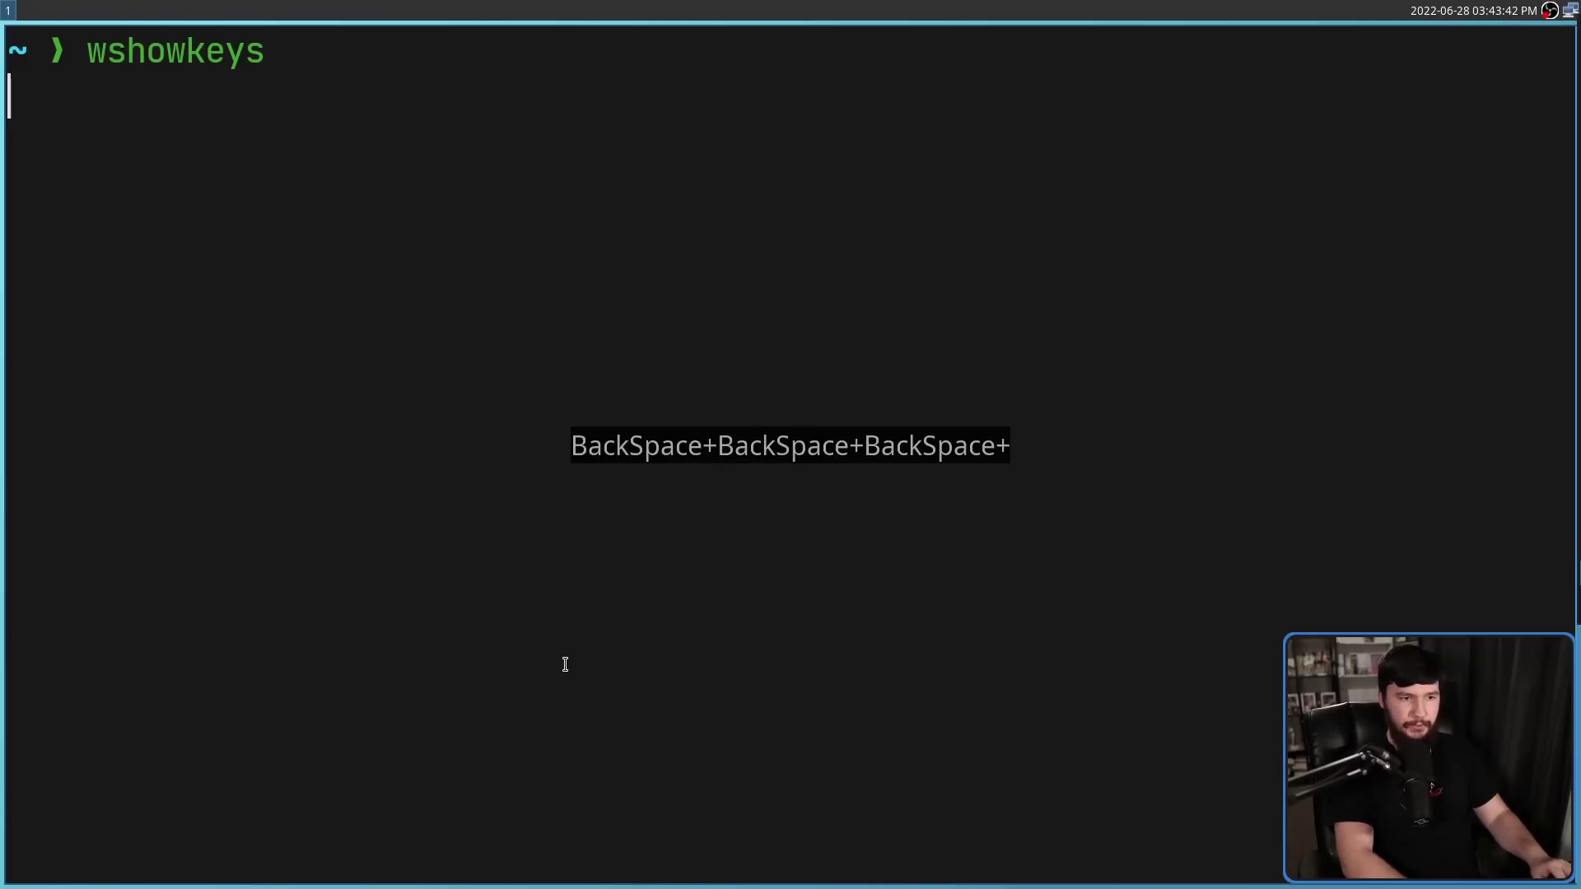
text(sdfsdfdsfsdfsd)
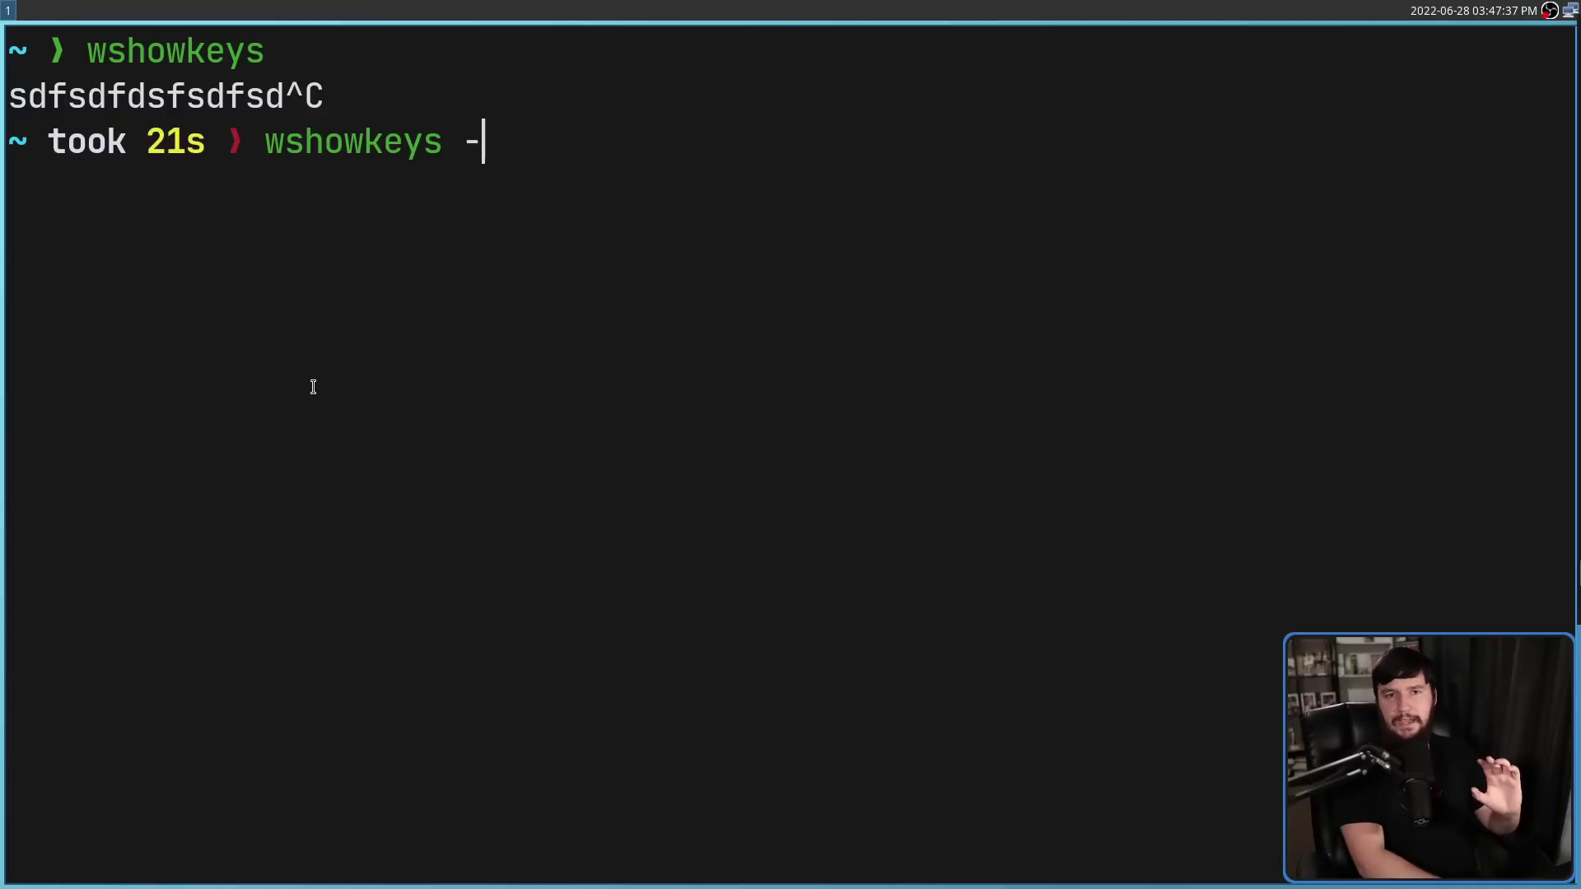
Run the overlay with -b #00000000 -f #123456FF -s #ABCDEFFF, test letters and Returns, then stop it
text(b)
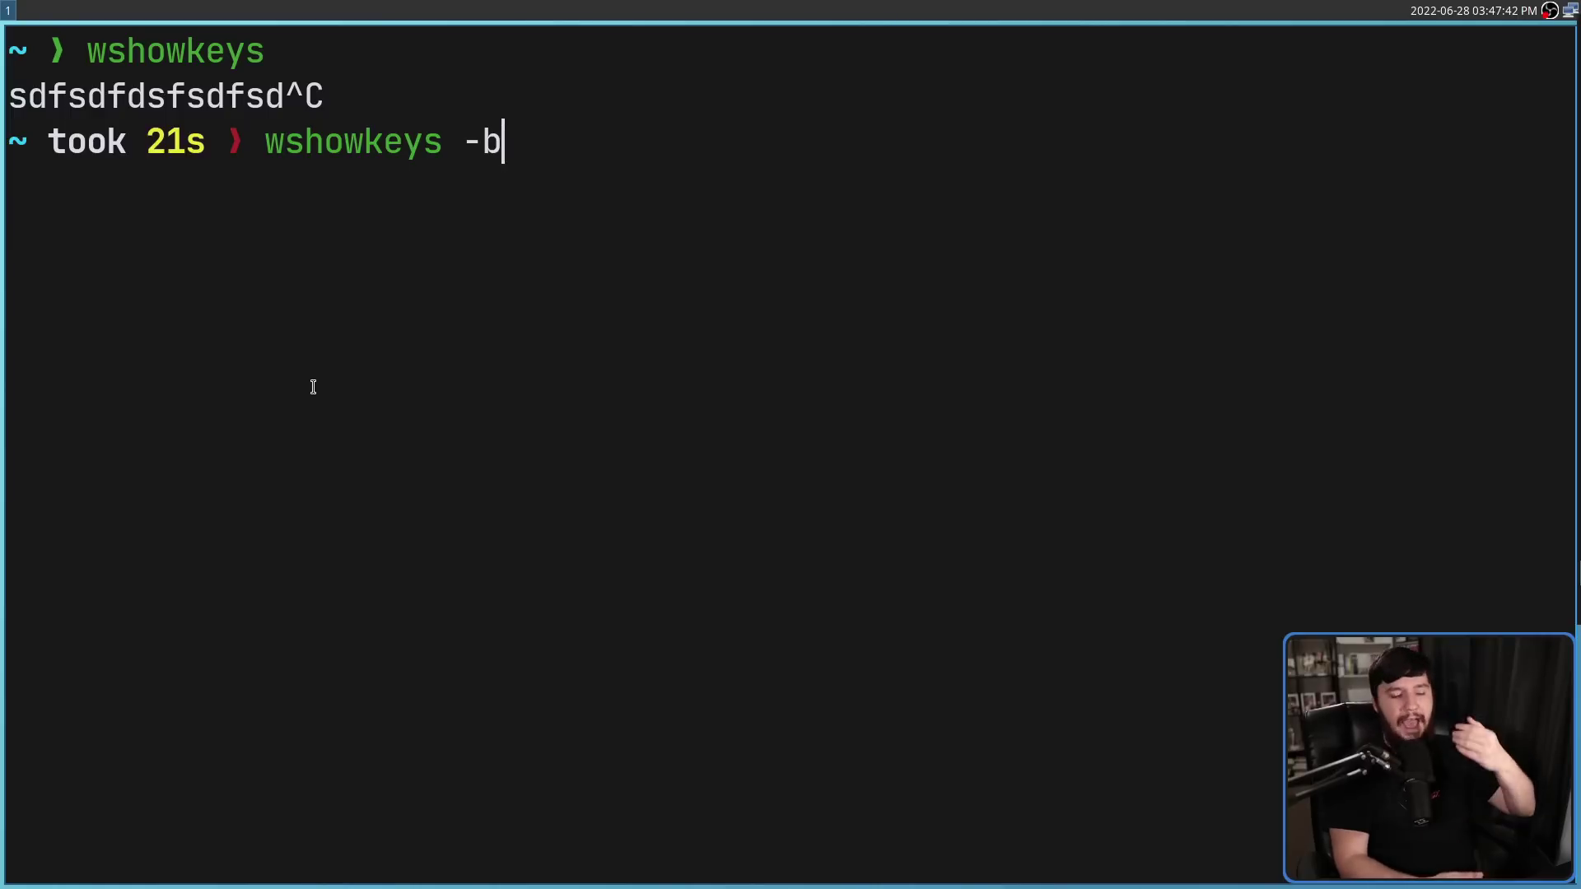
text(#)
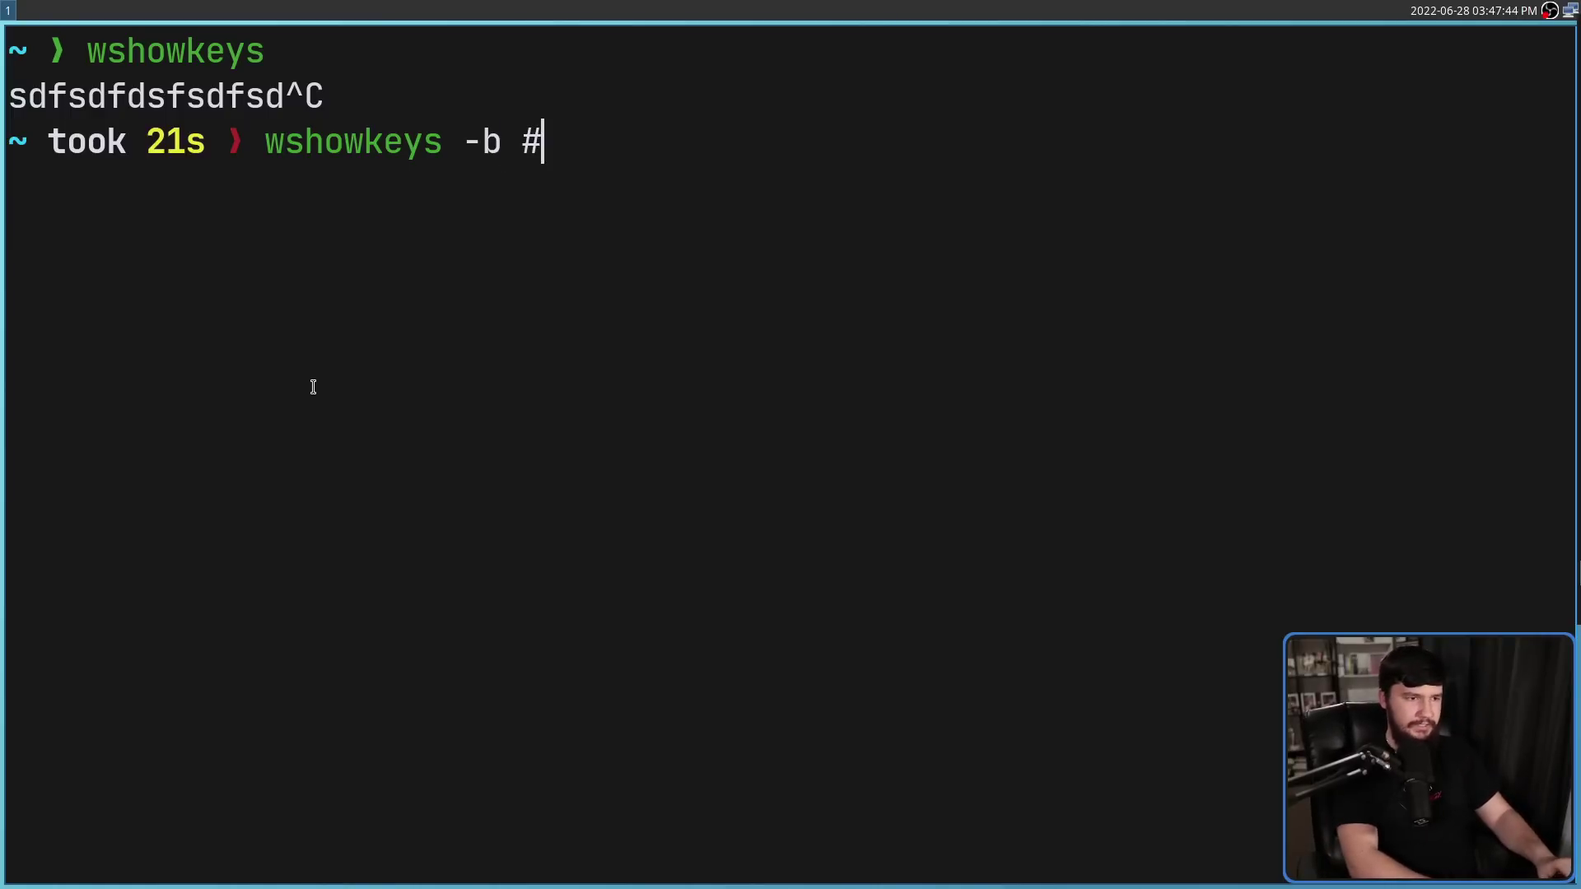
text(000)
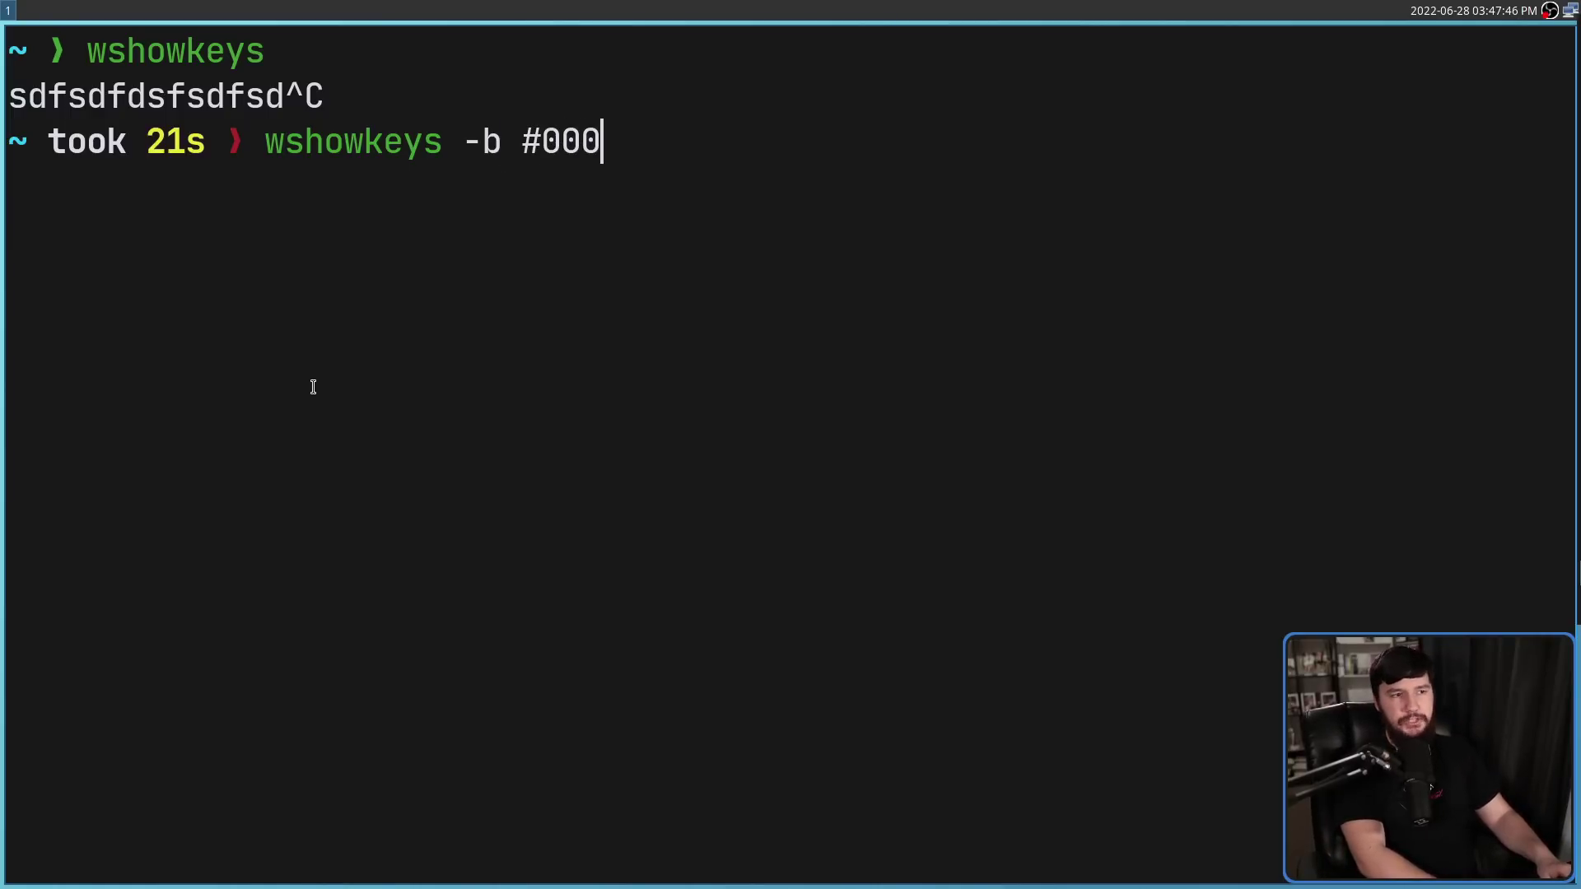
text(0000)
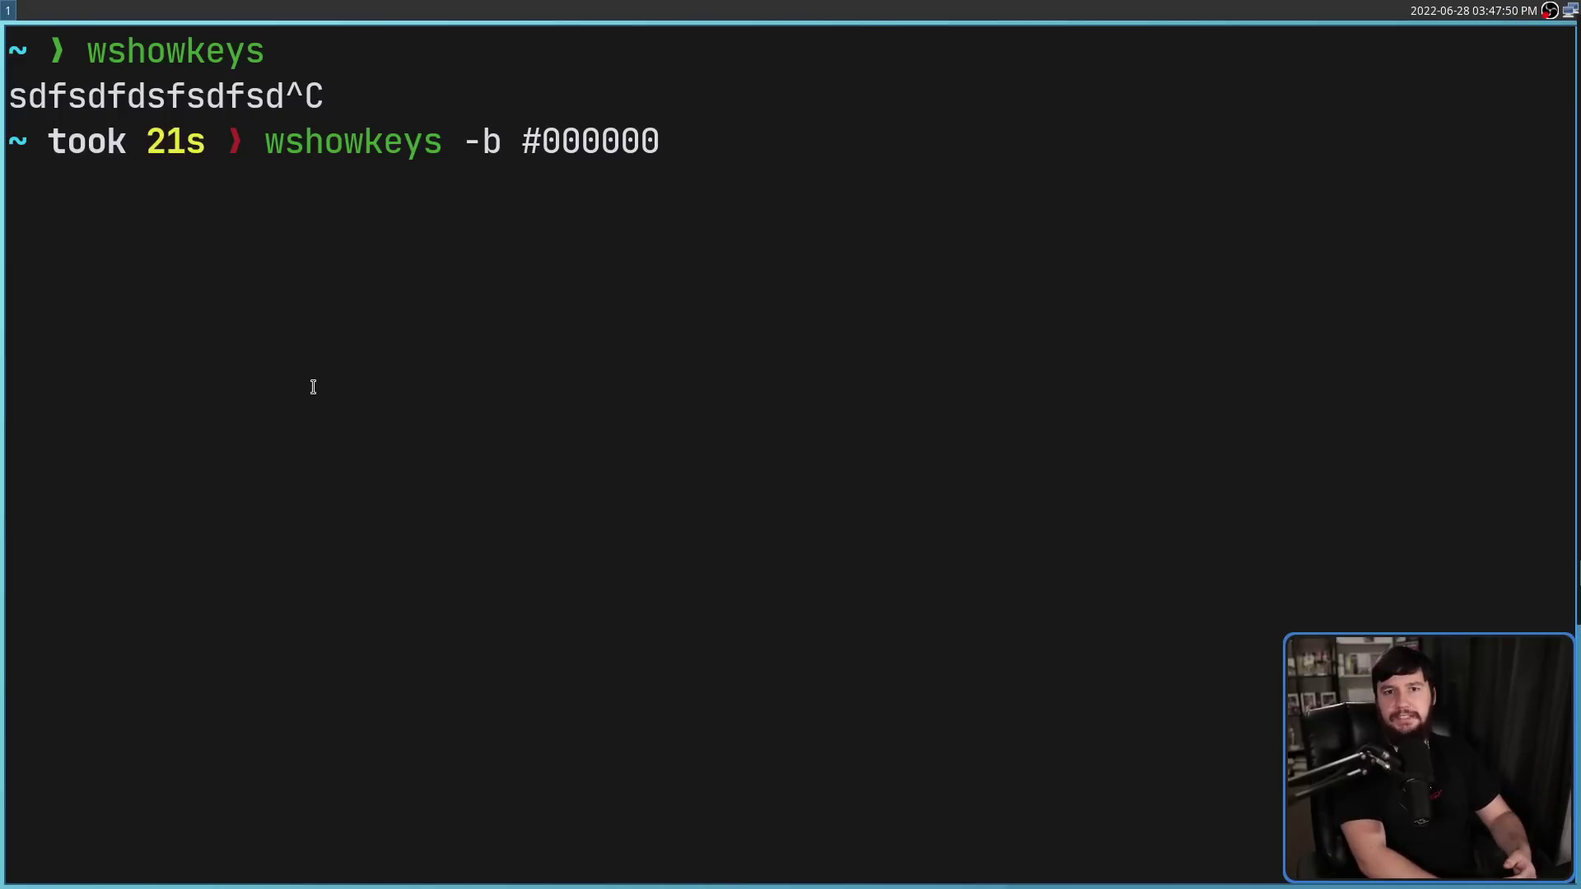
text(00)
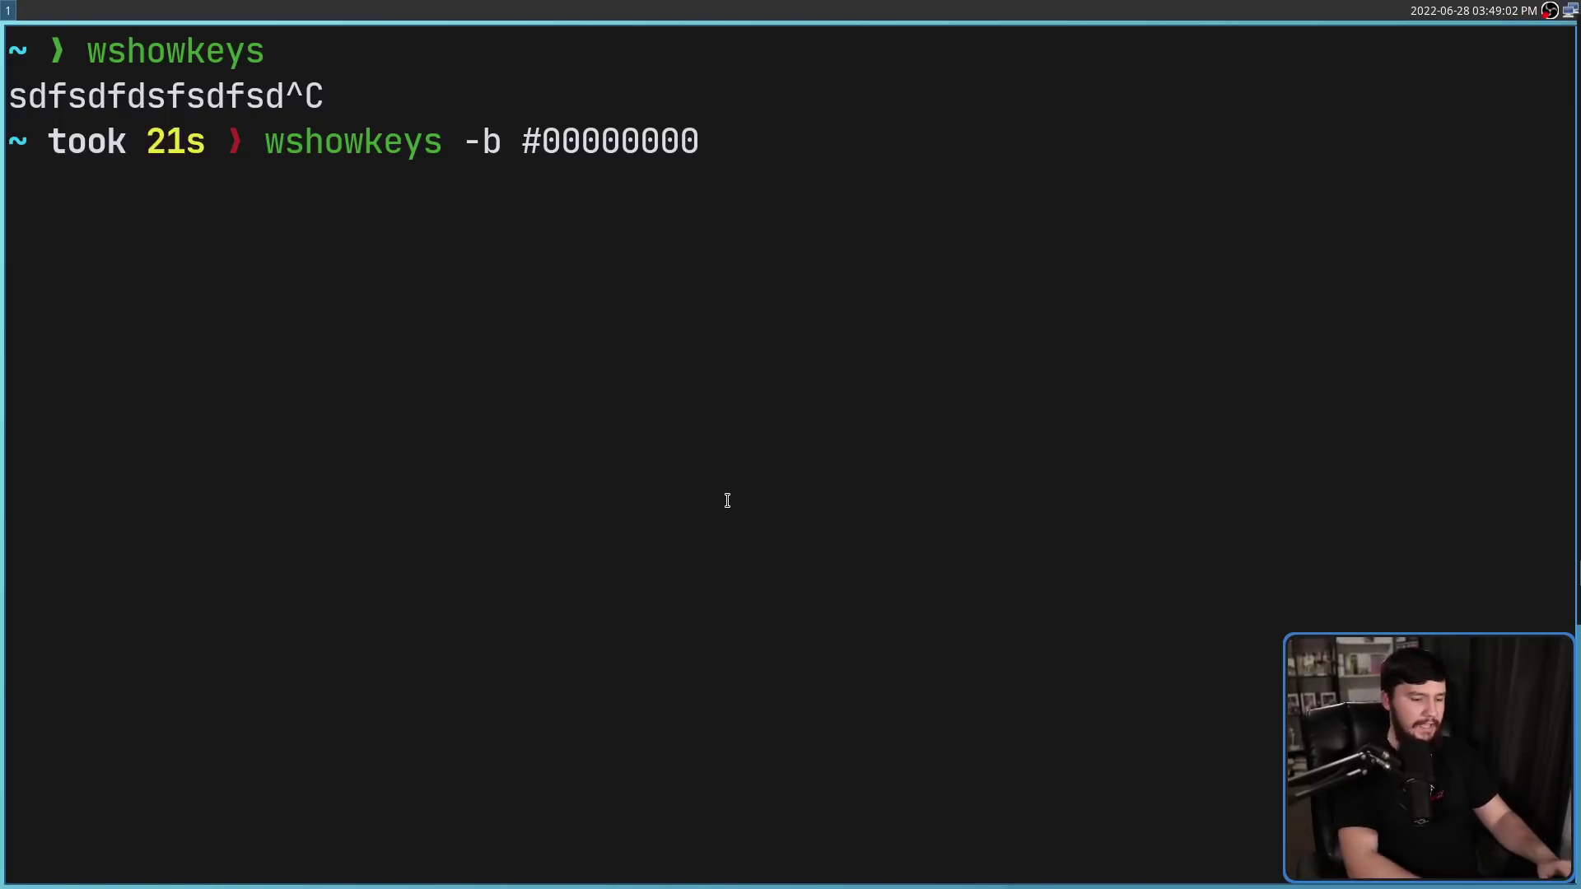
text(-f )
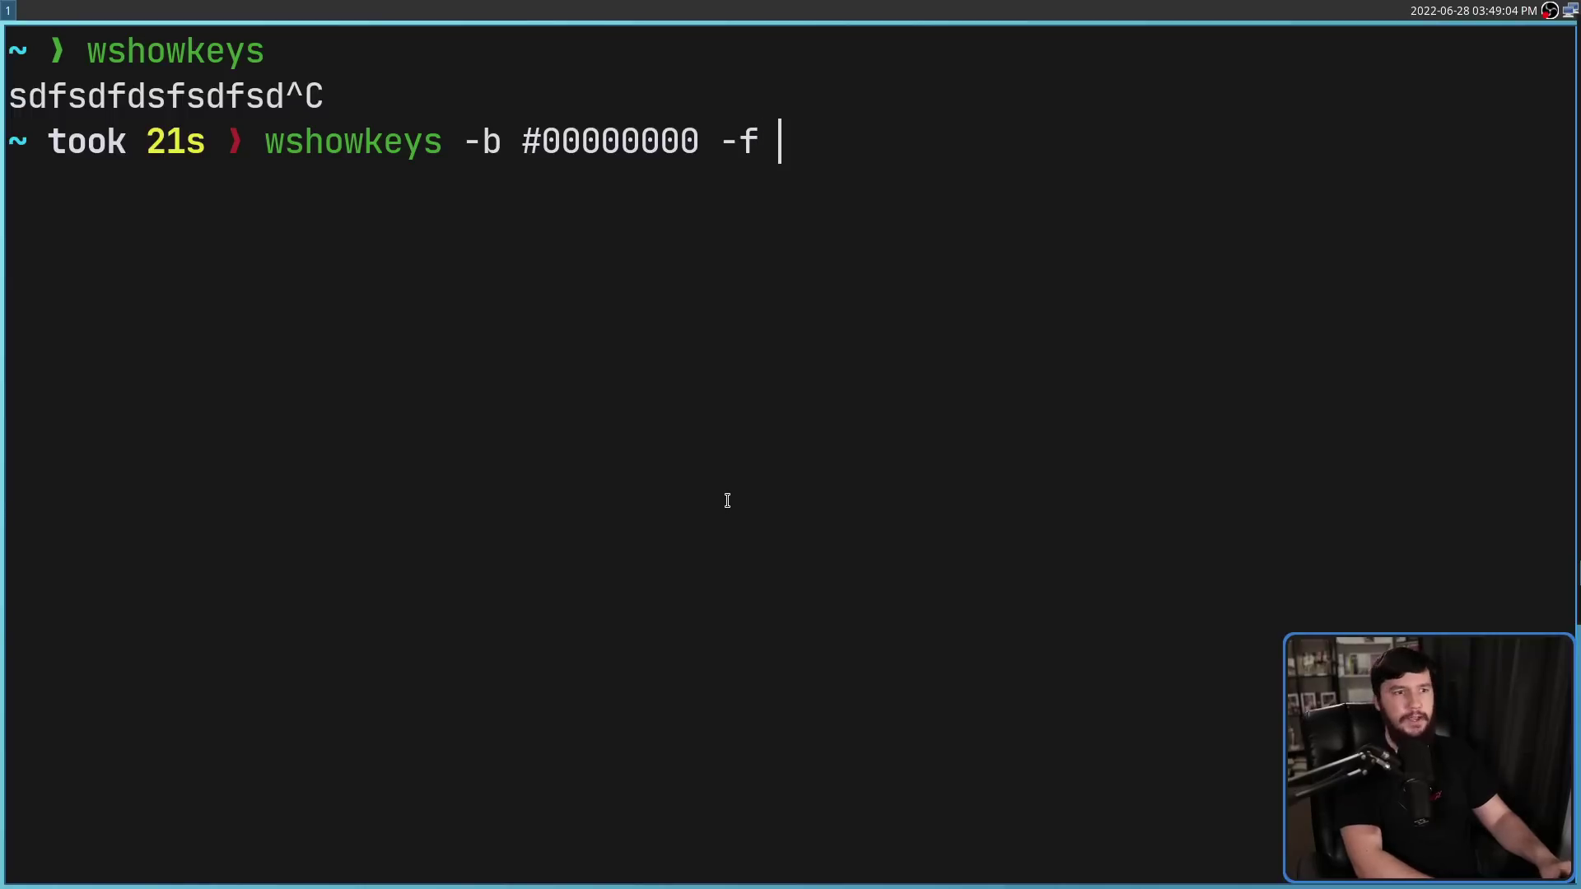
text(#1234)
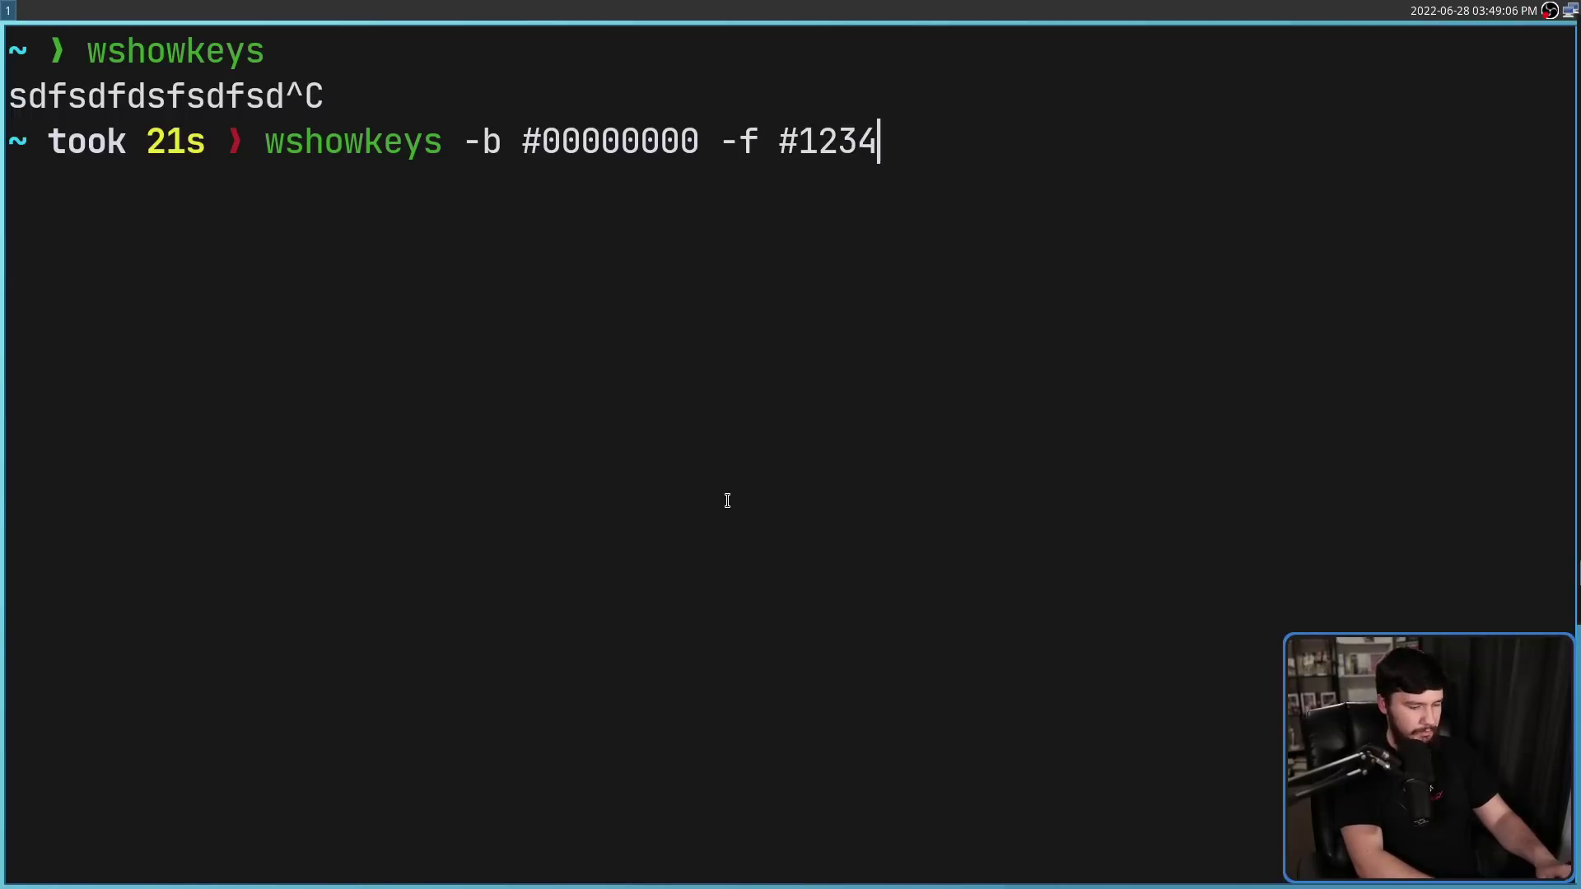
text(56FF)
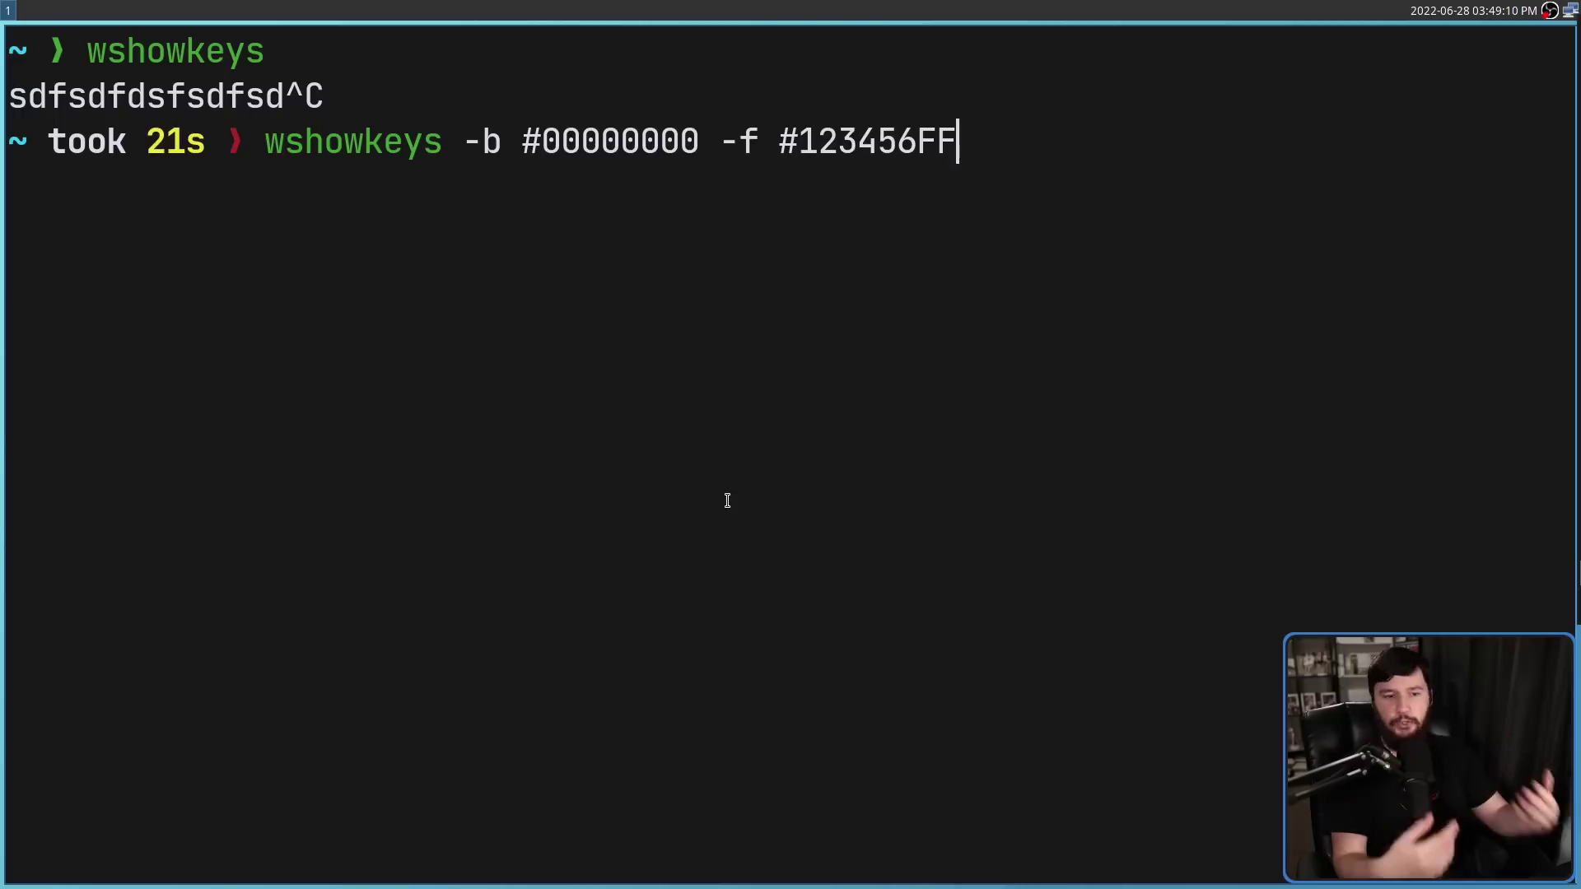
text( -s)
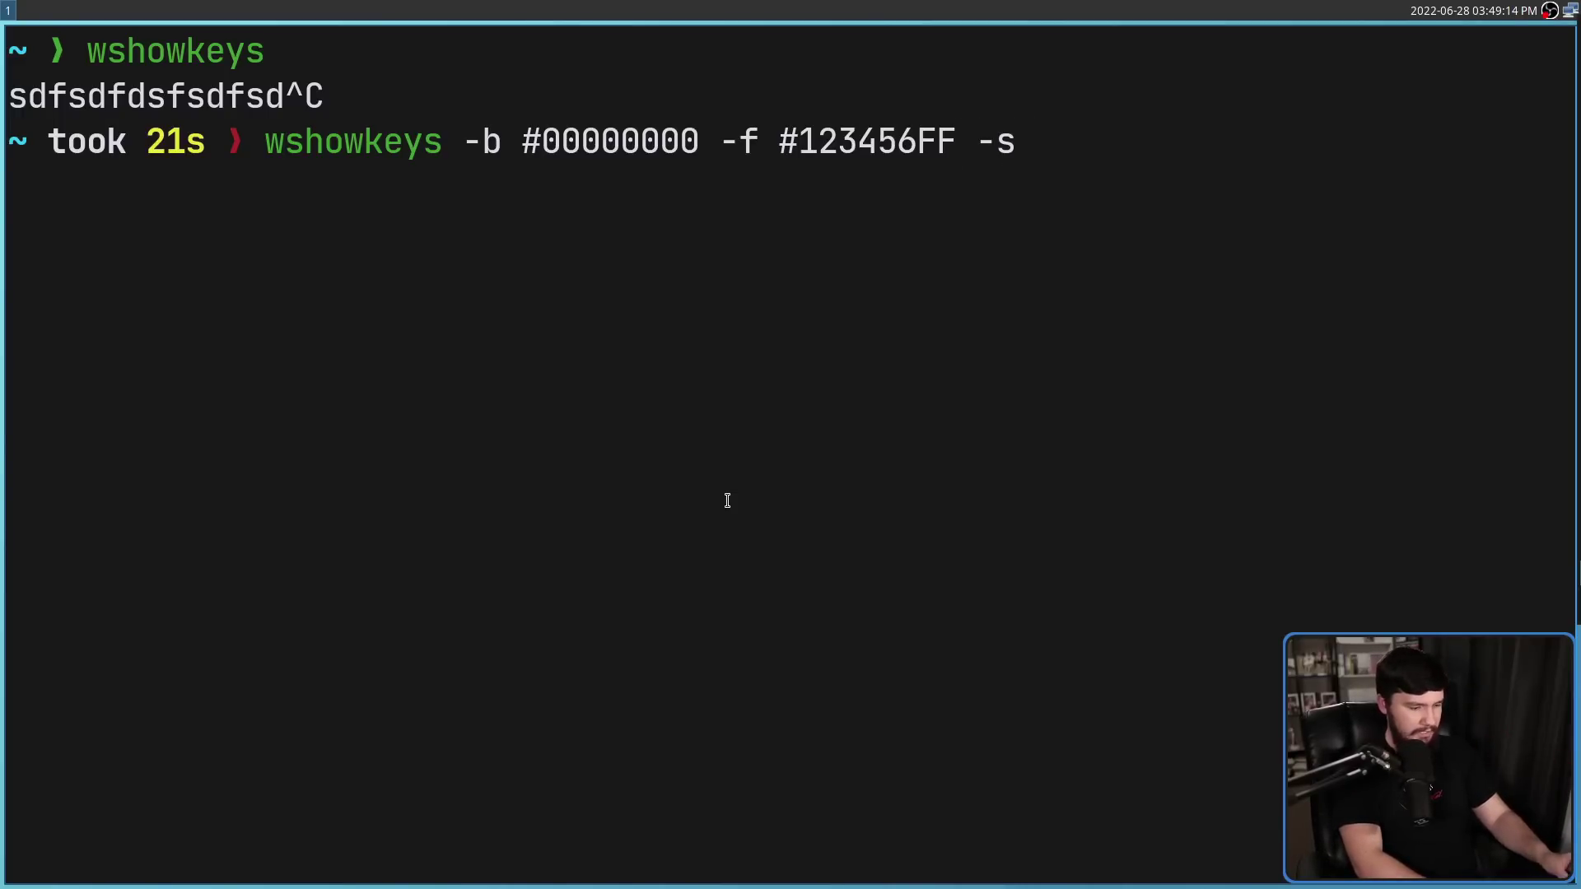
text( #A)
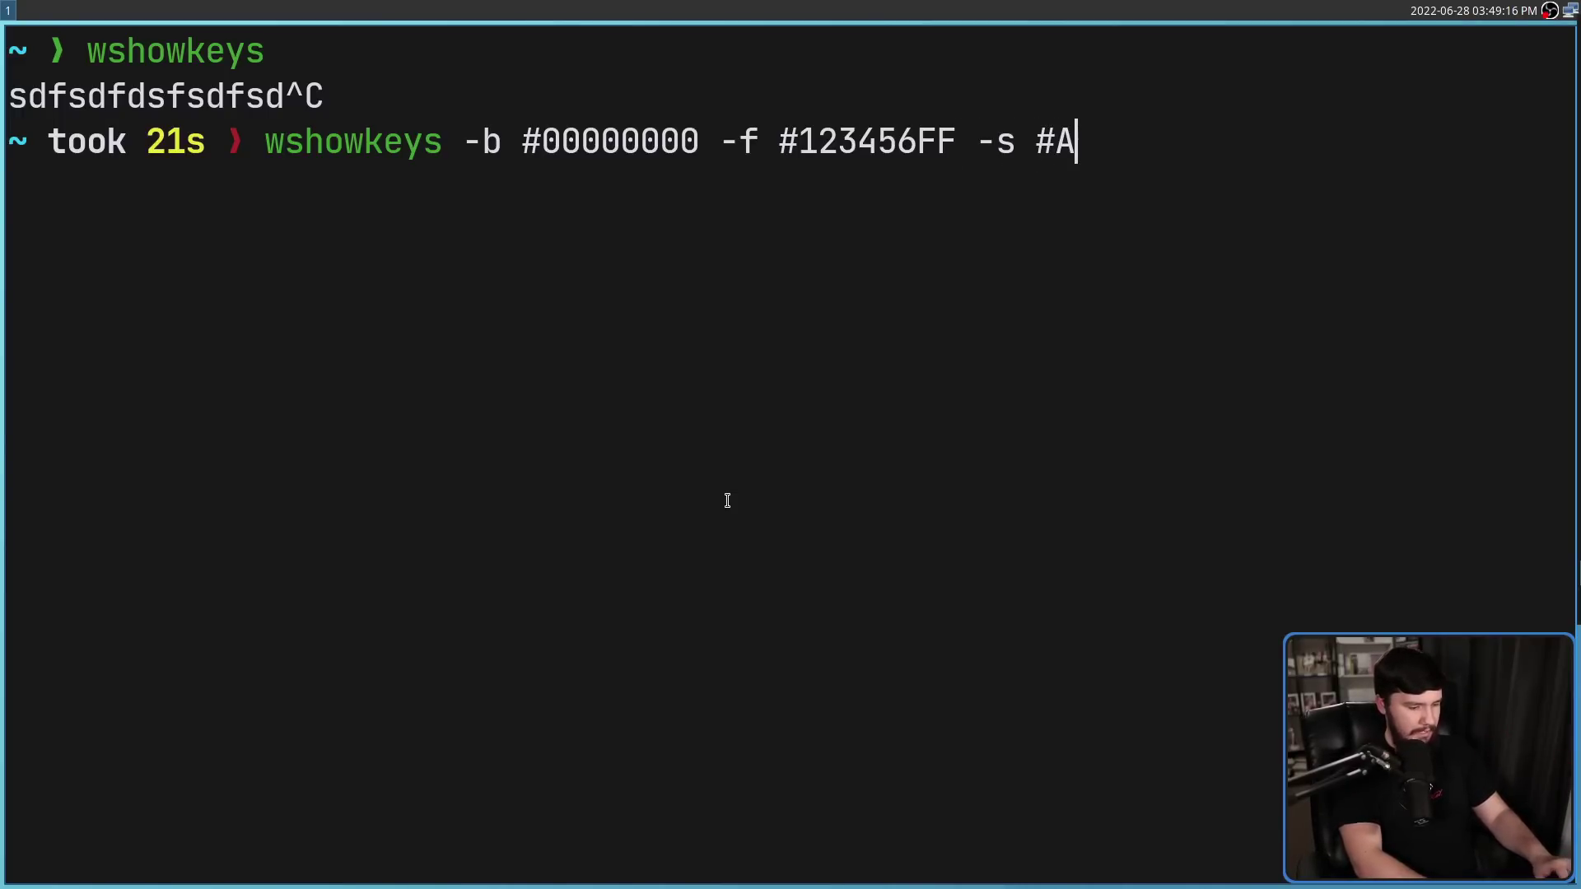
text(BCDEF)
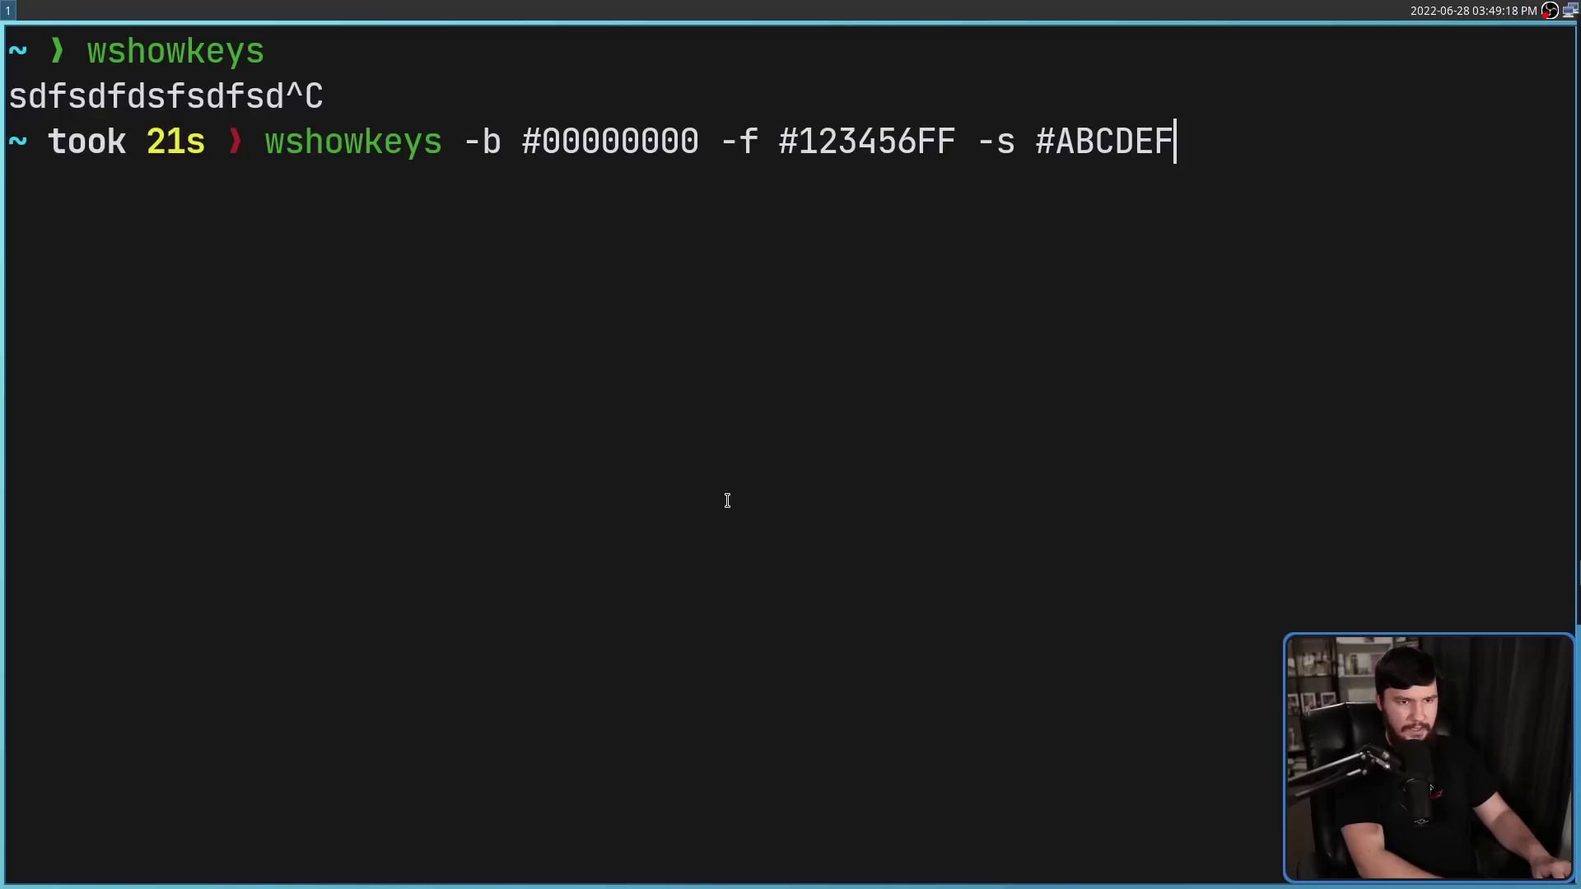
text(FF)
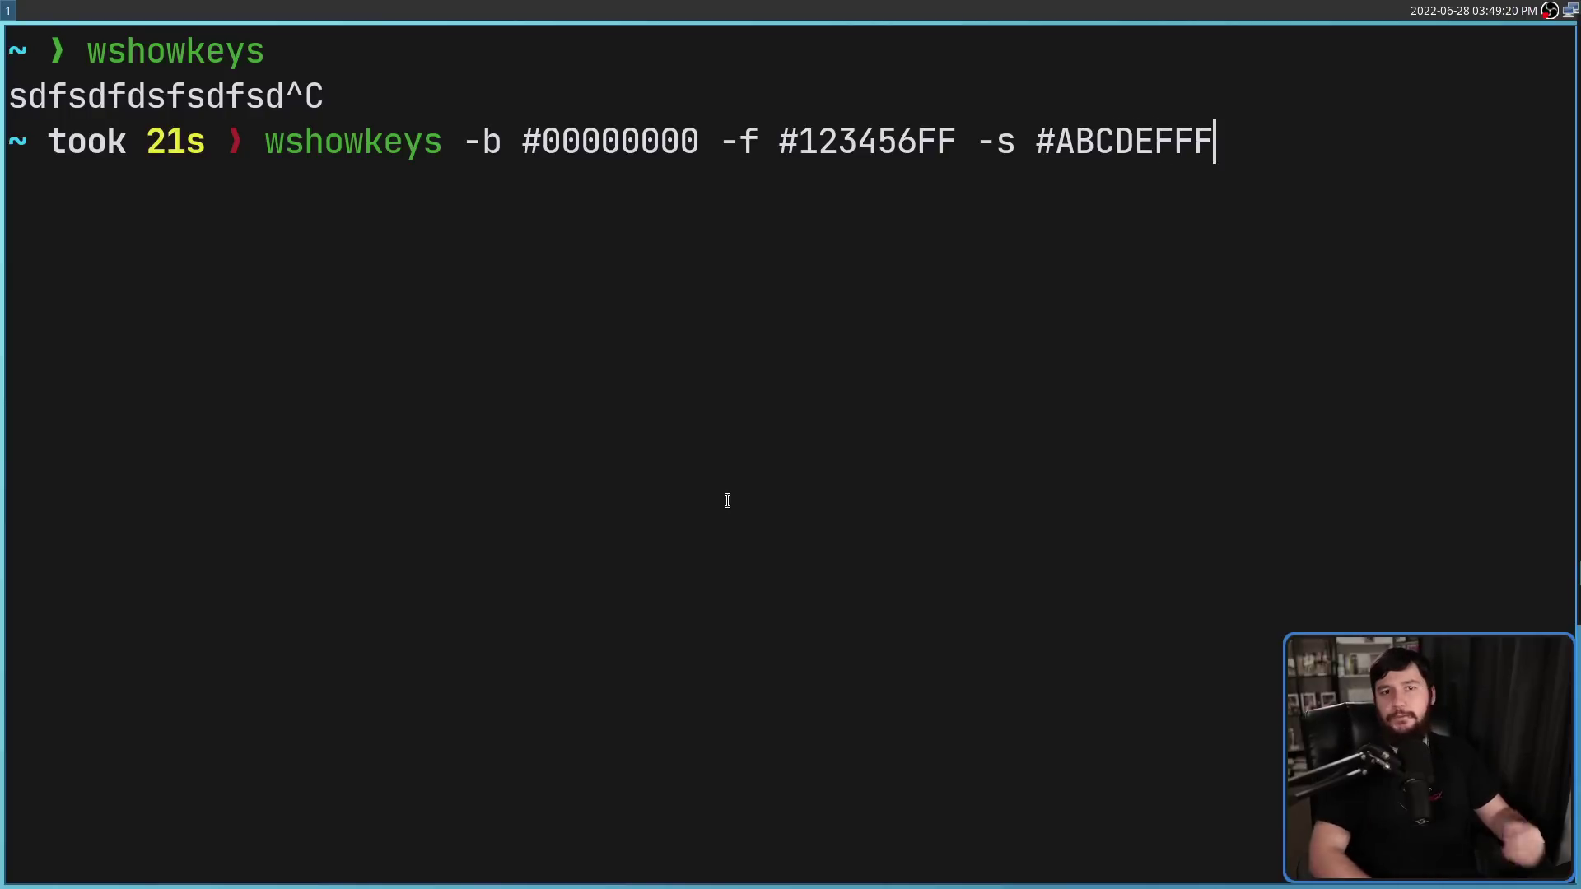
key(Return)
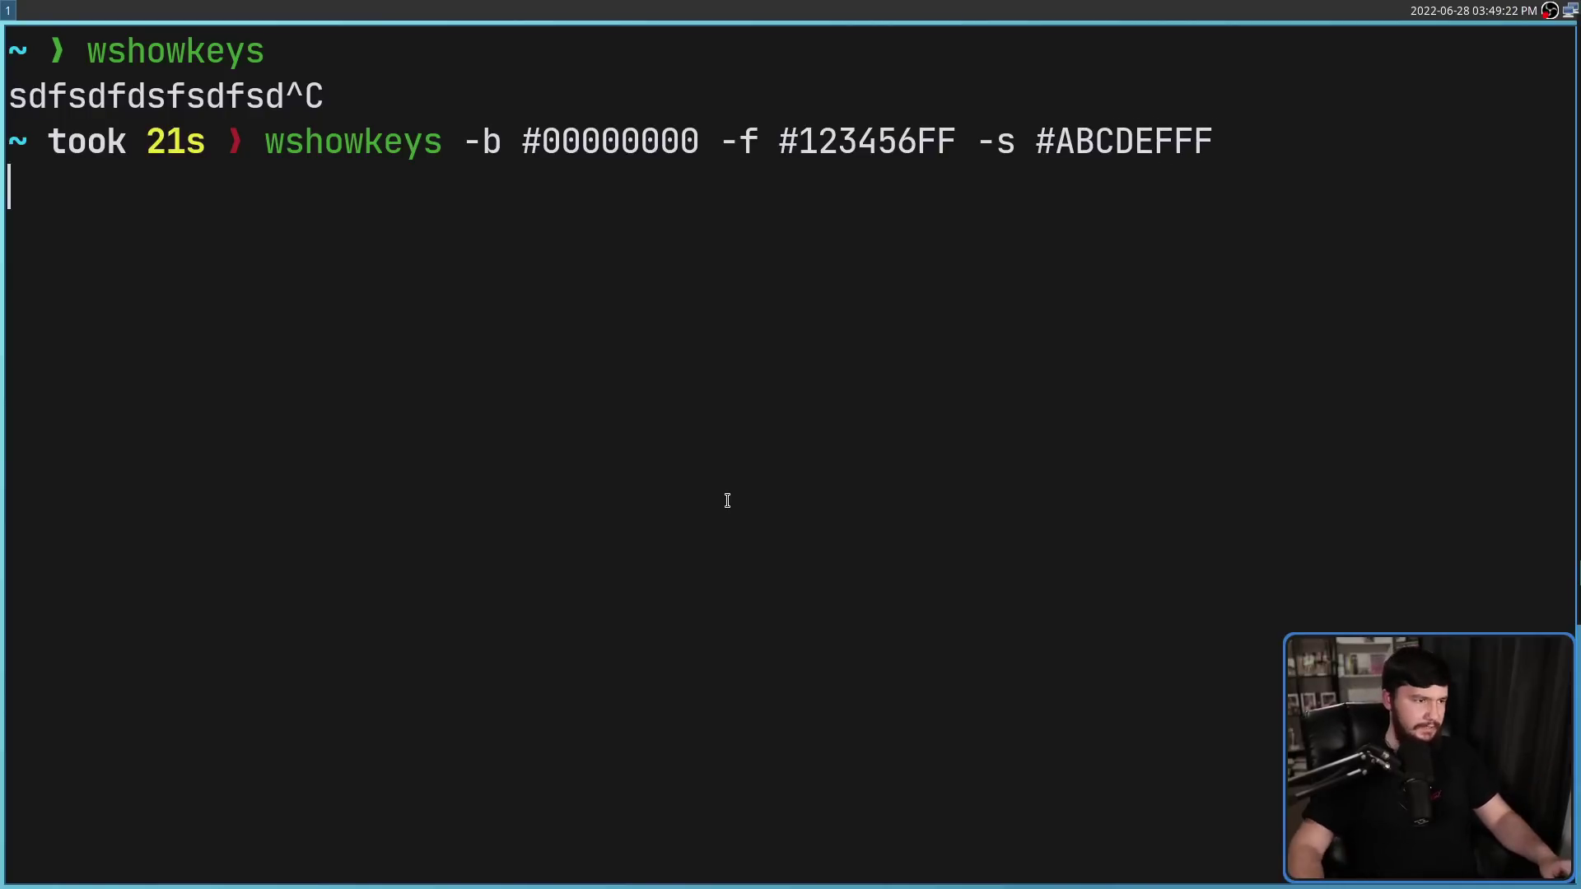
text(dsfdsfdsf)
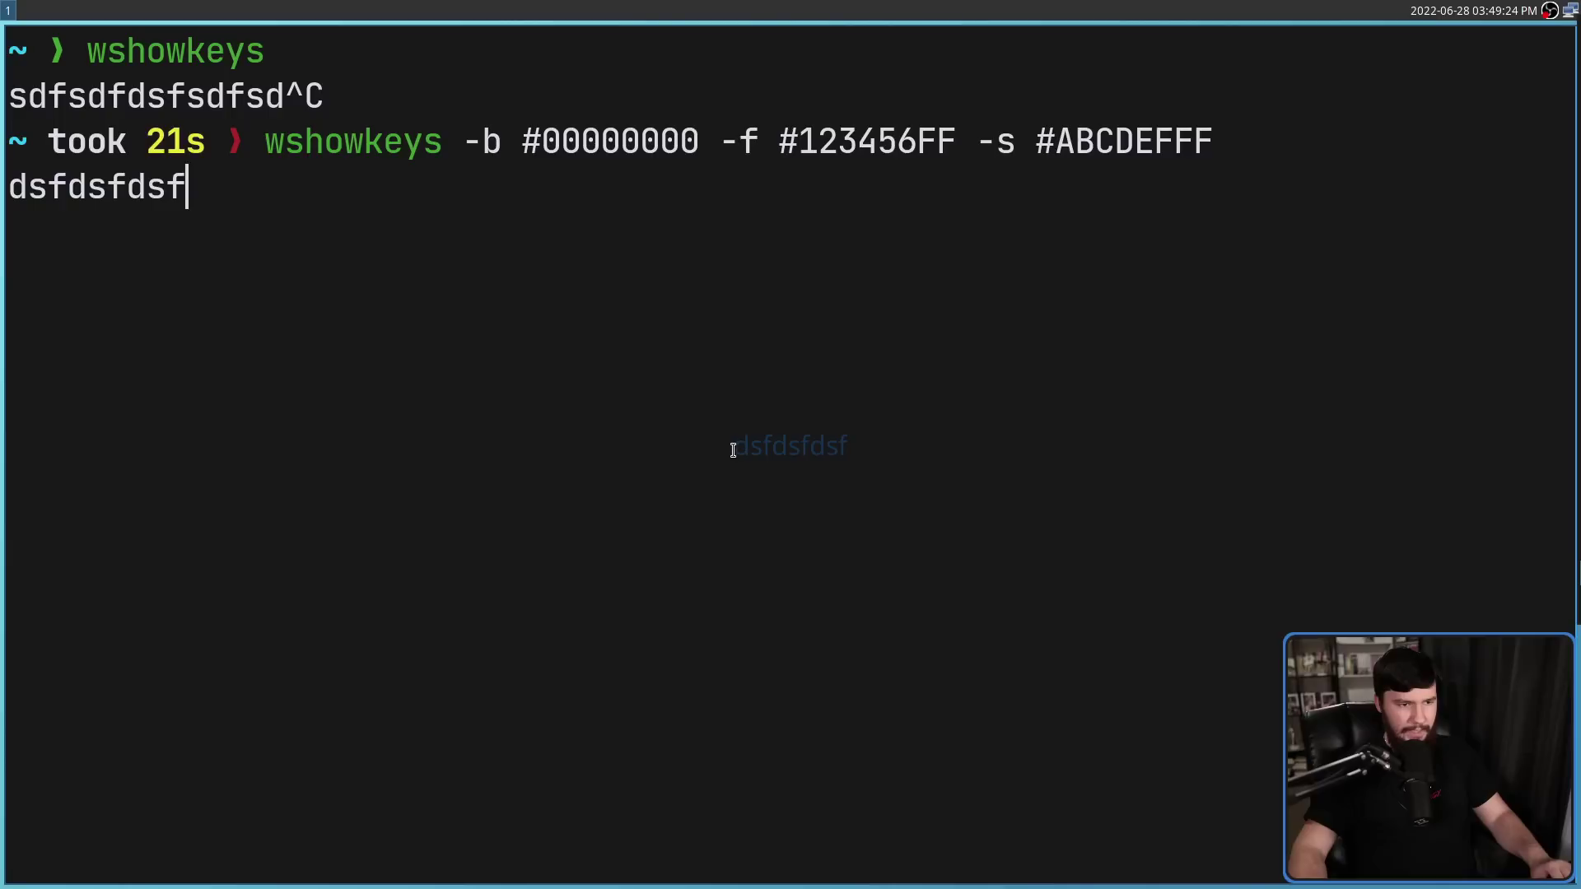
text(dfssdfsdf)
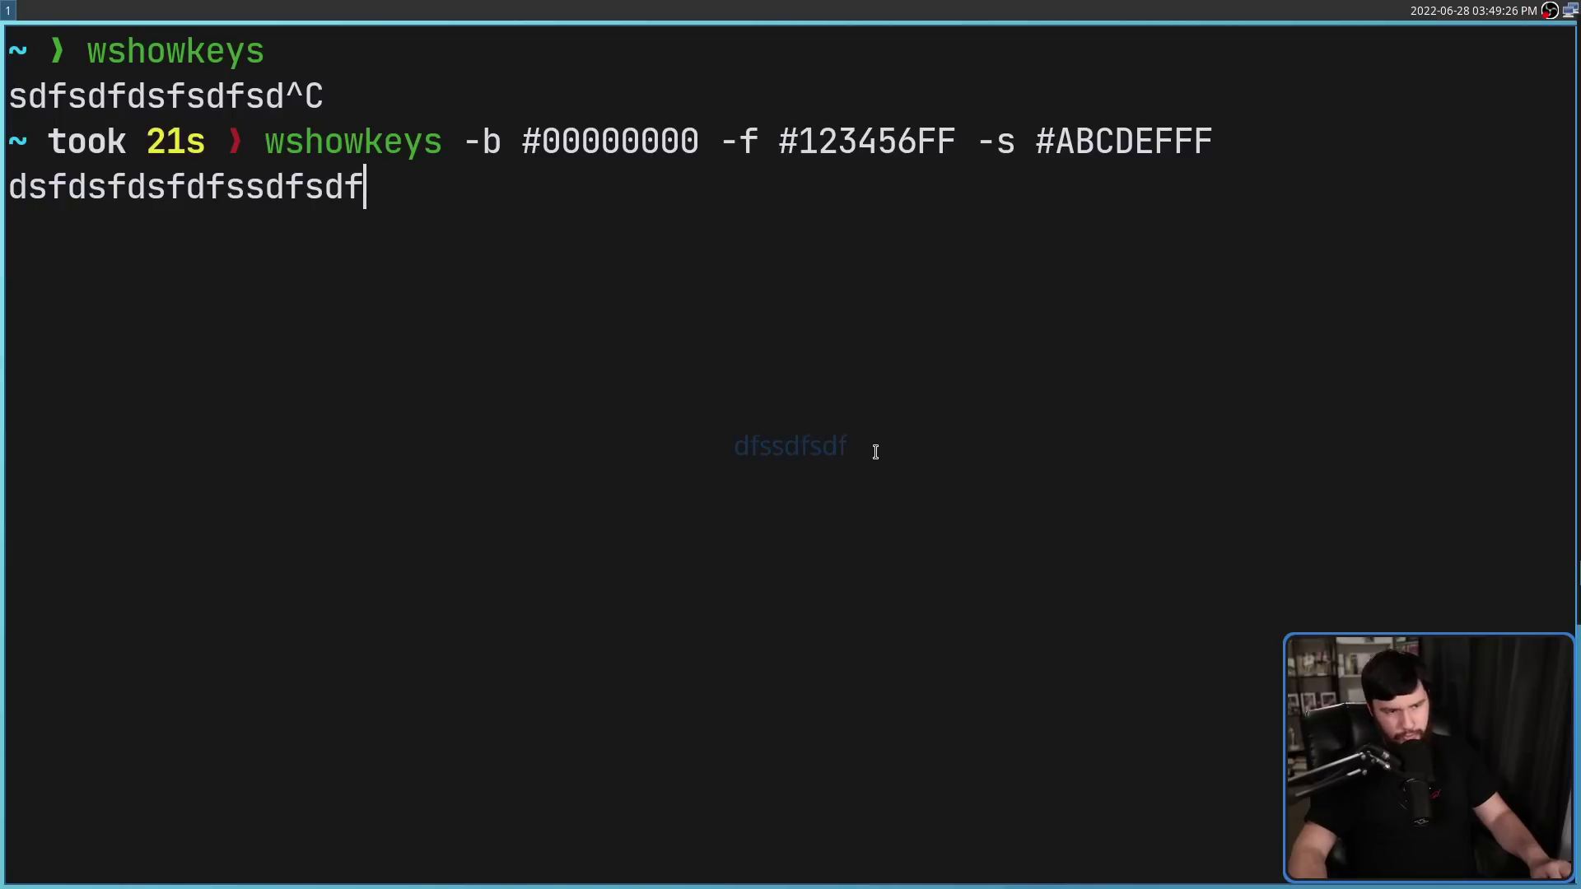
text(dsfdsfdsfsdsfds)
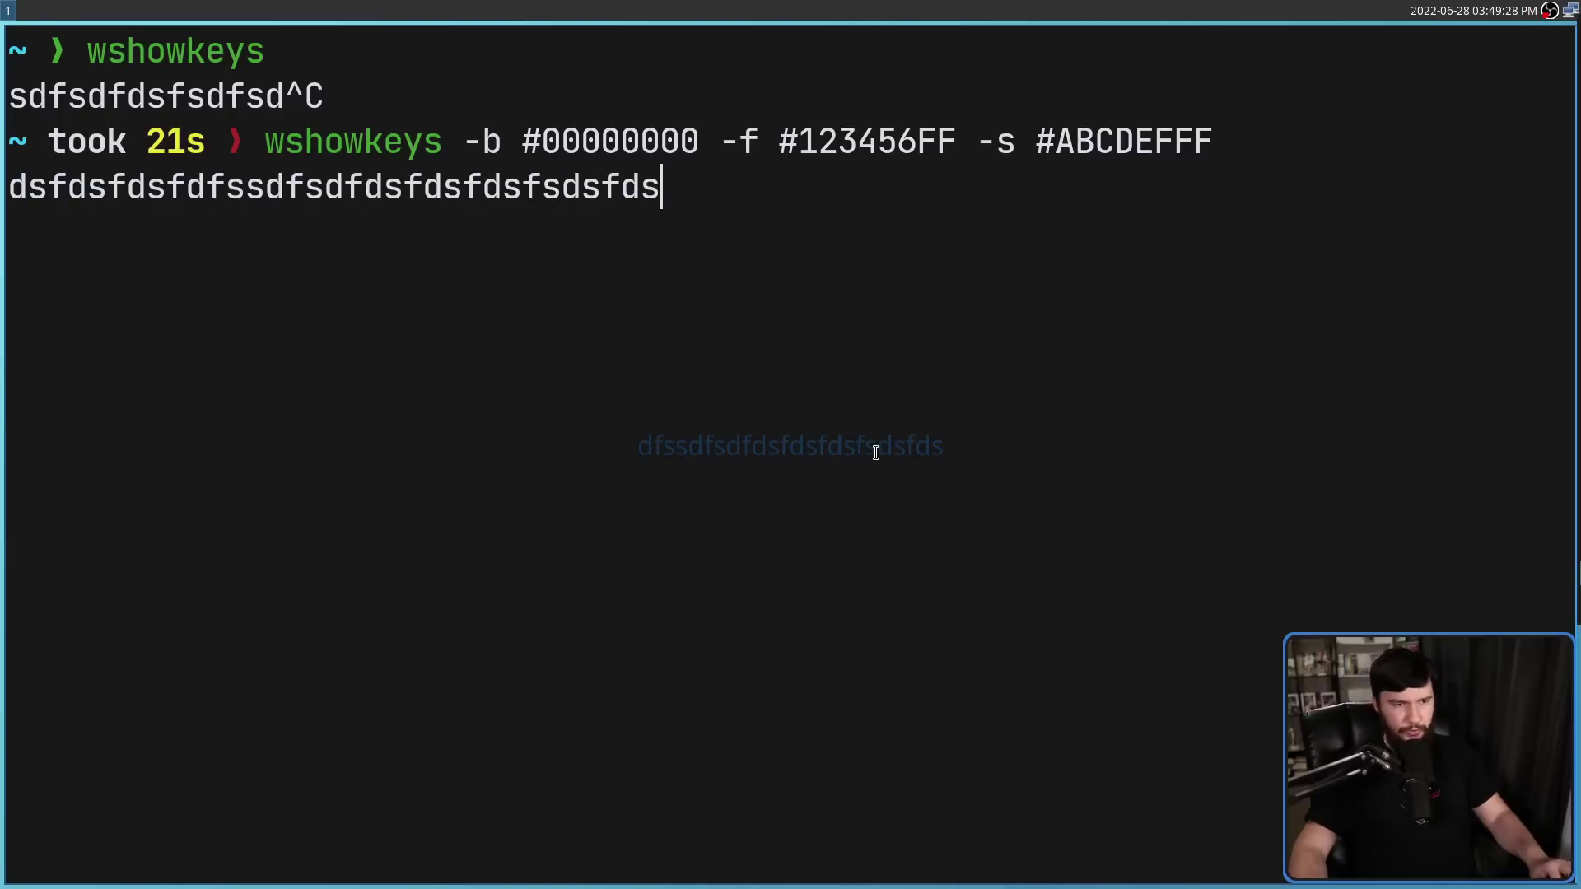
key(Return)
key(Return)
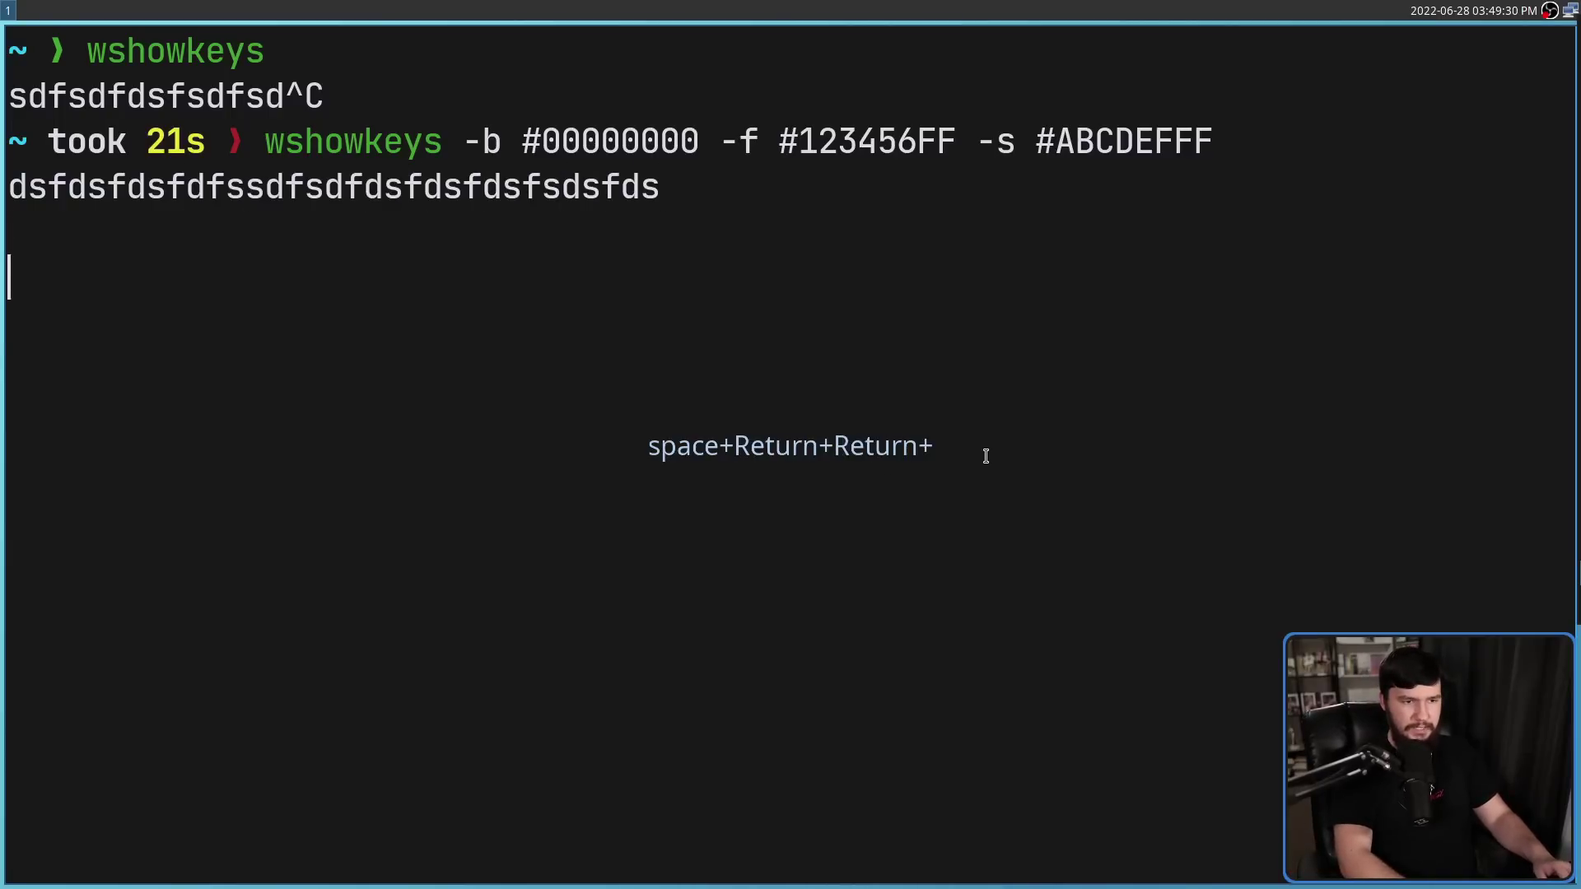
key(Return)
key(Return)
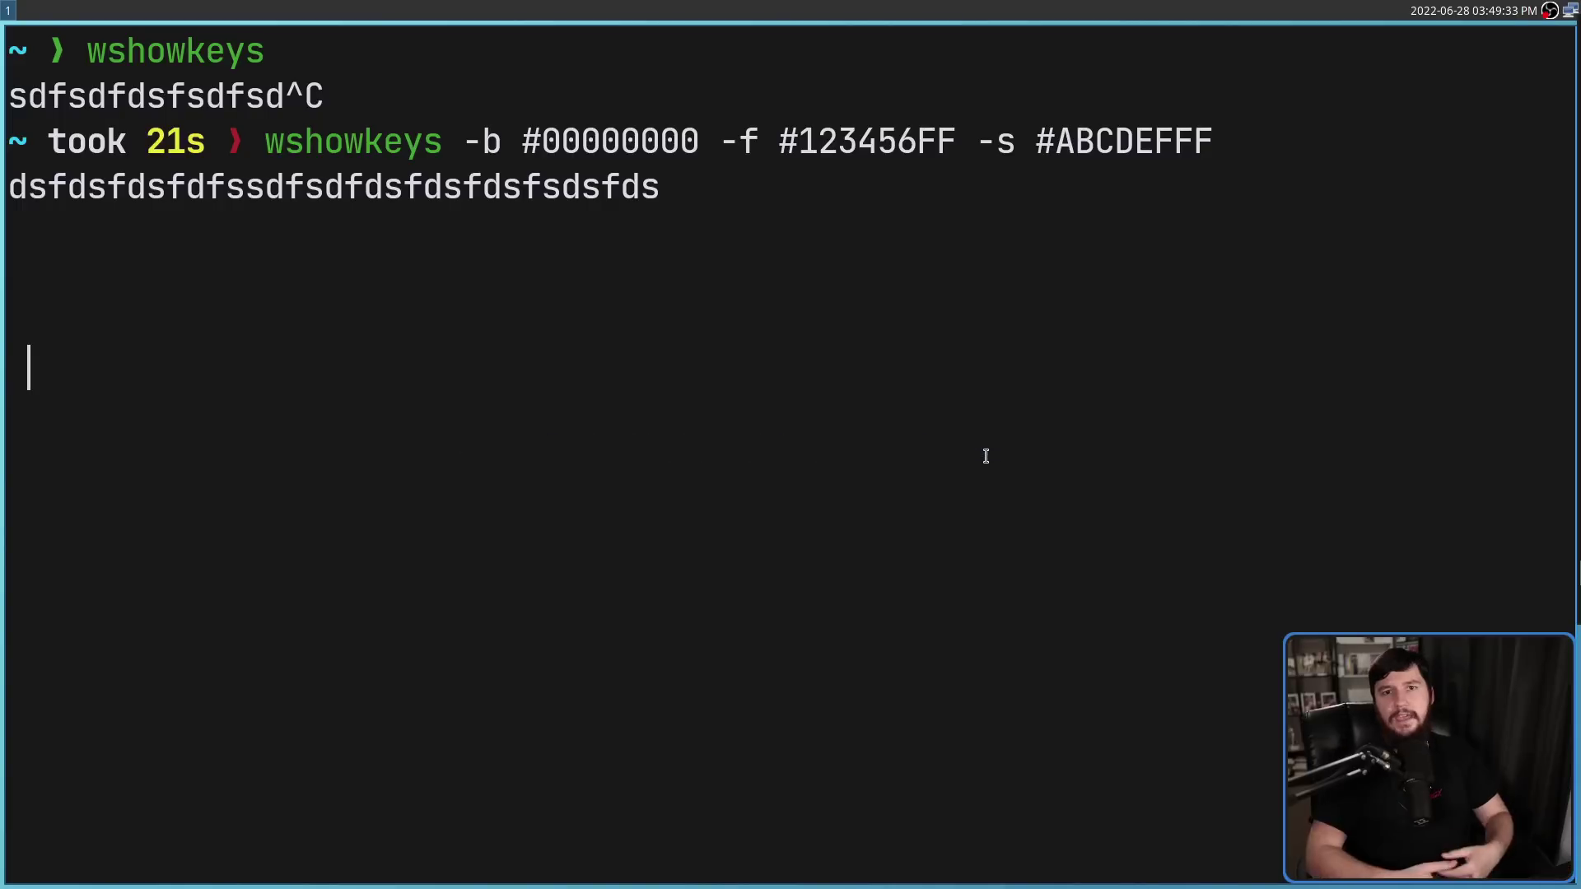
key(ctrl+c)
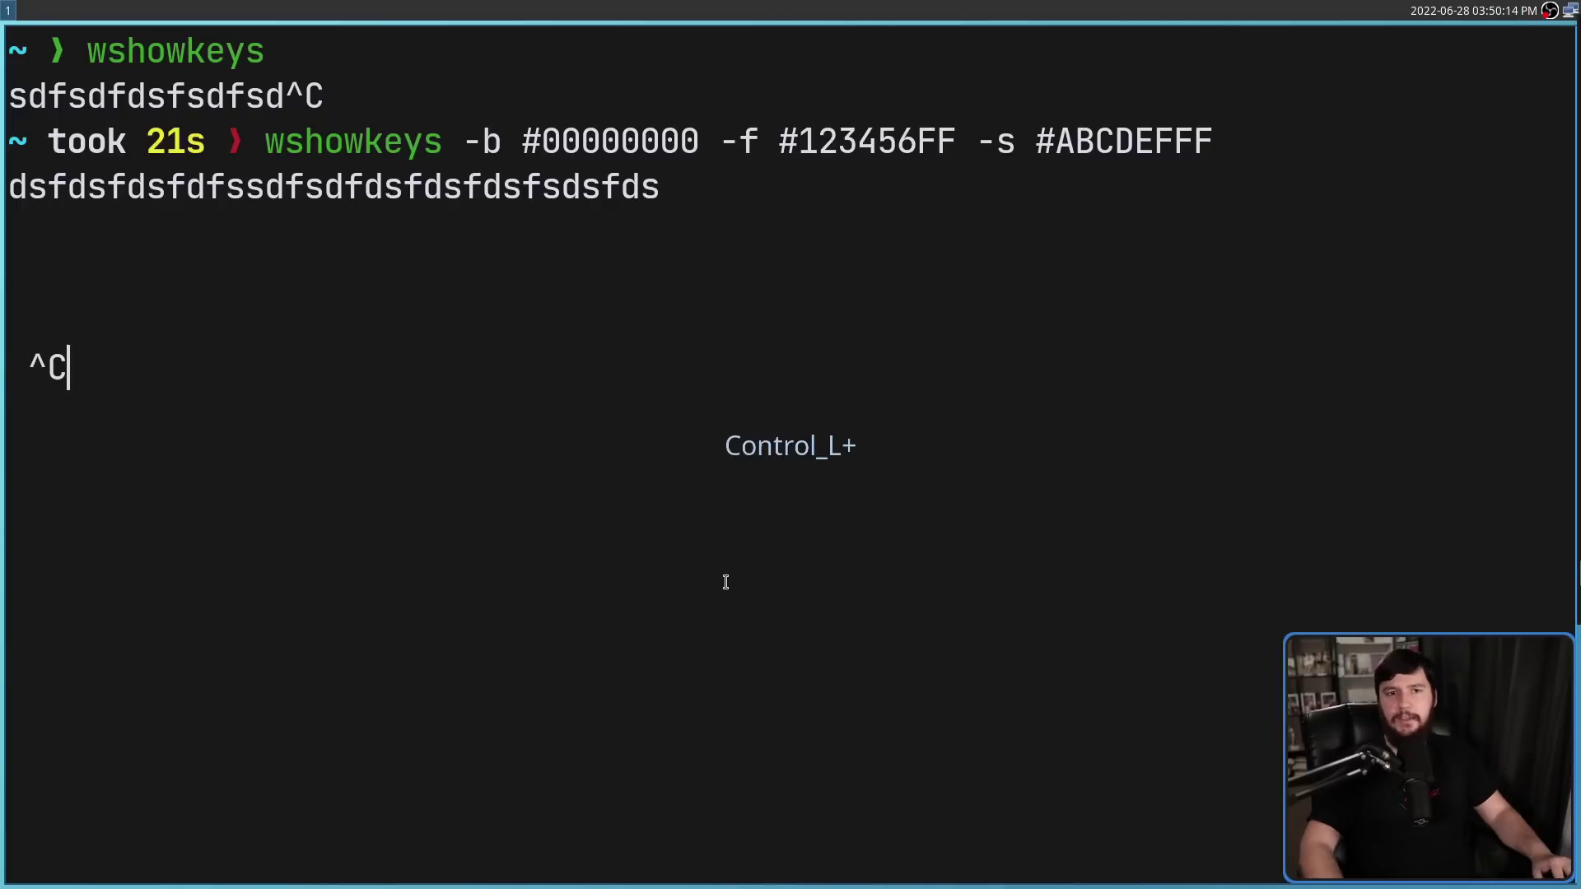
Relaunch the overlay with font "JetBrains Mono Medium 36" and test it with letters and Return
key(Up)
key(BackSpace)
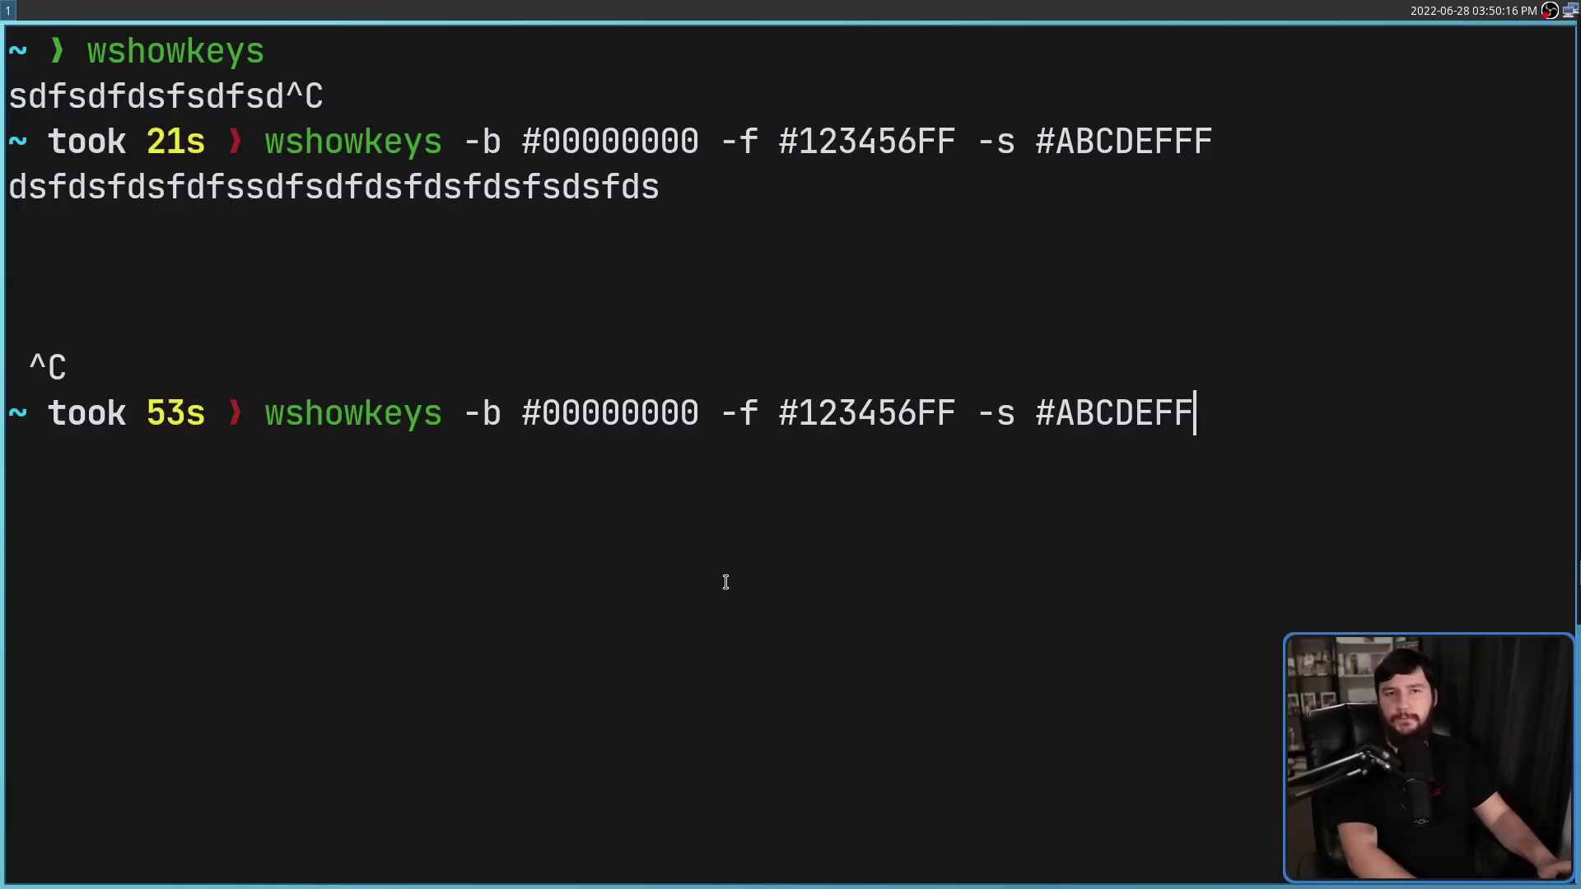
key(BackSpace)
key(BackSpace)
key(BackSpace)
key(BackSpace)
key(BackSpace)
key(BackSpace)
key(BackSpace)
key(BackSpace)
key(BackSpace)
key(BackSpace)
key(BackSpace)
key(BackSpace)
key(BackSpace)
key(BackSpace)
key(BackSpace)
key(BackSpace)
key(BackSpace)
key(BackSpace)
key(BackSpace)
key(BackSpace)
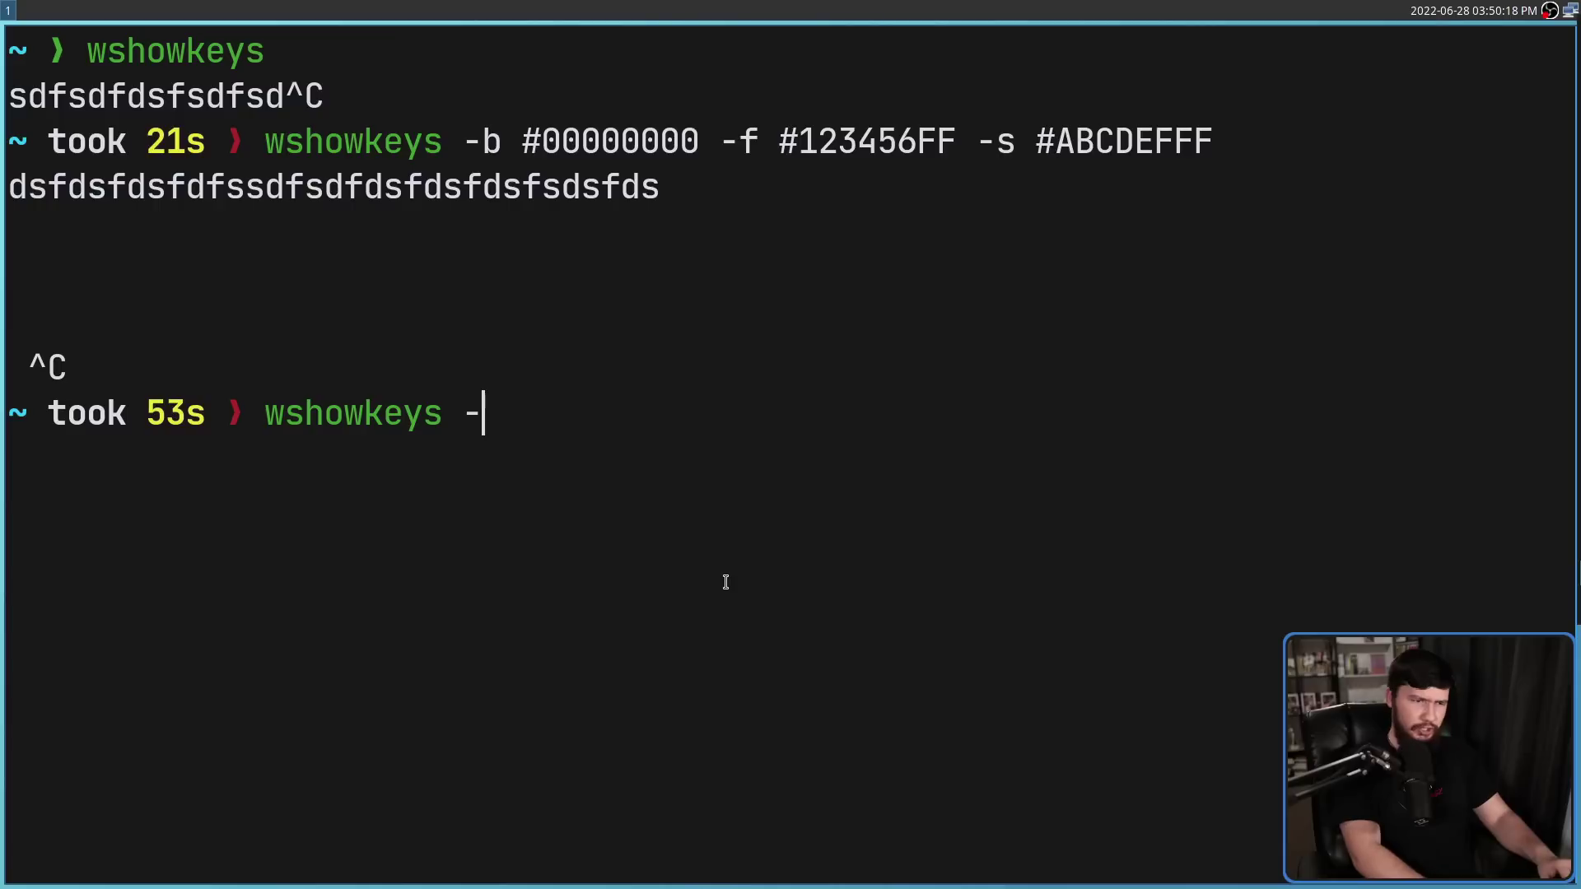
text(F )
text("Je)
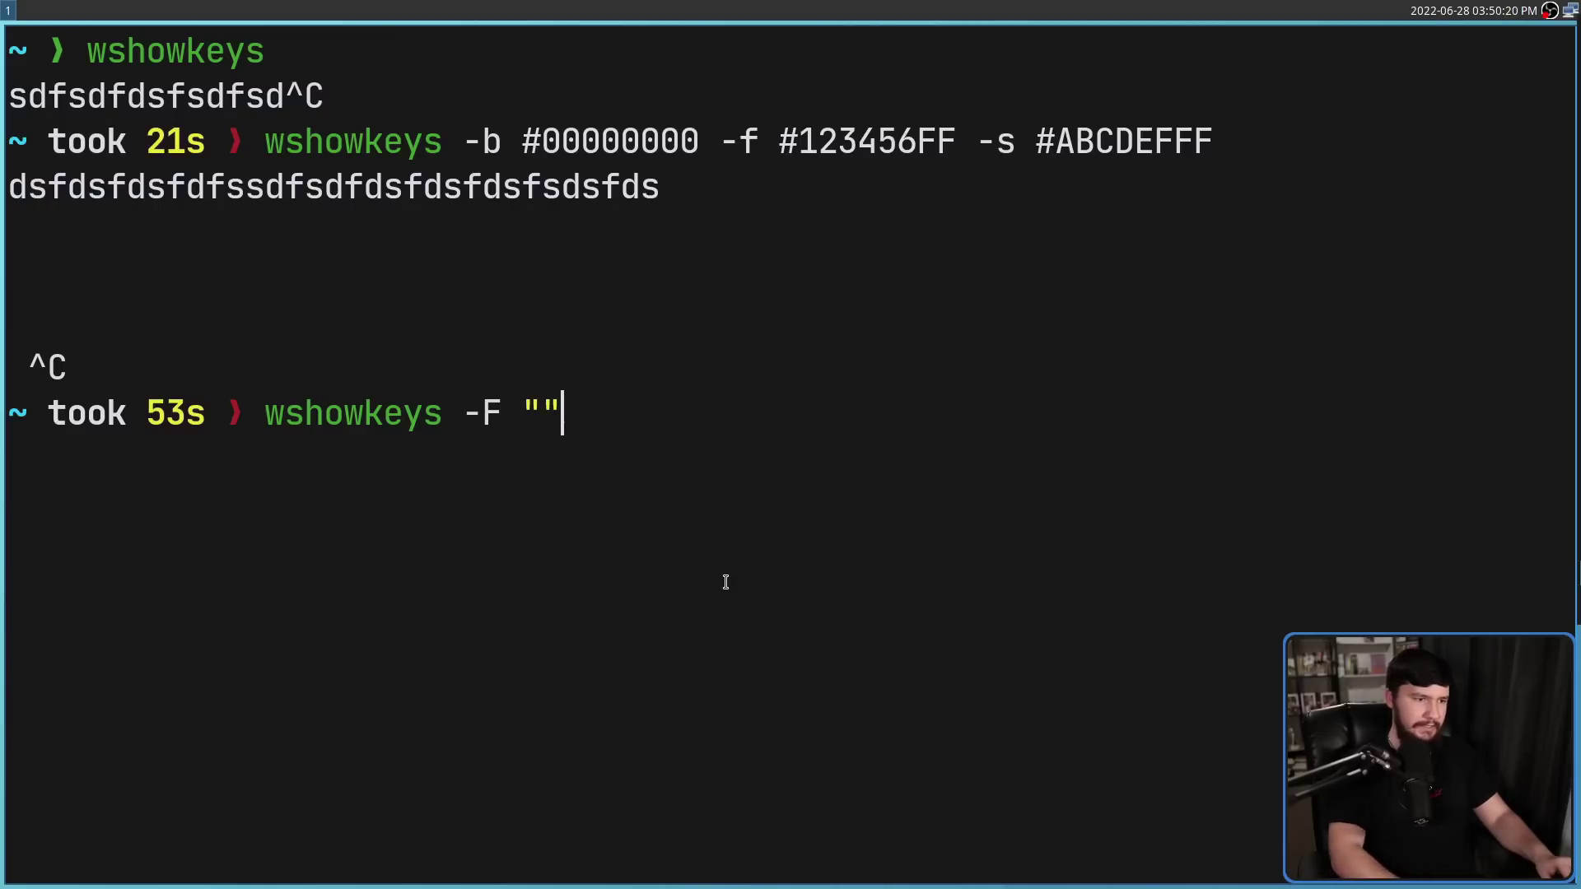
text(tbrains)
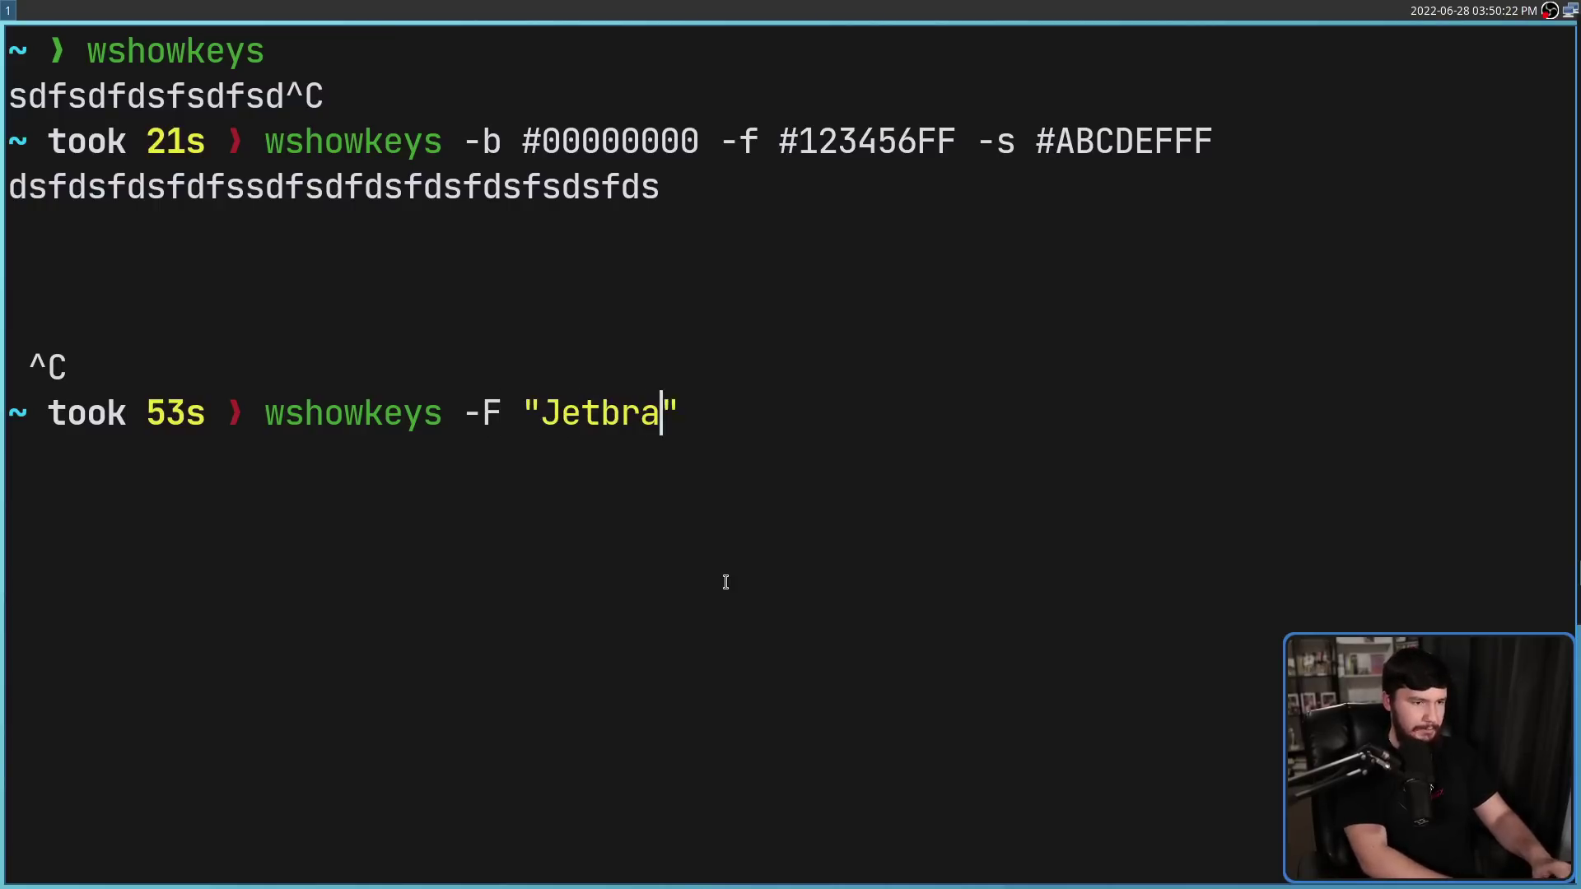
key(BackSpace)
key(BackSpace)
key(BackSpace)
key(BackSpace)
key(BackSpace)
key(BackSpace)
key(BackSpace)
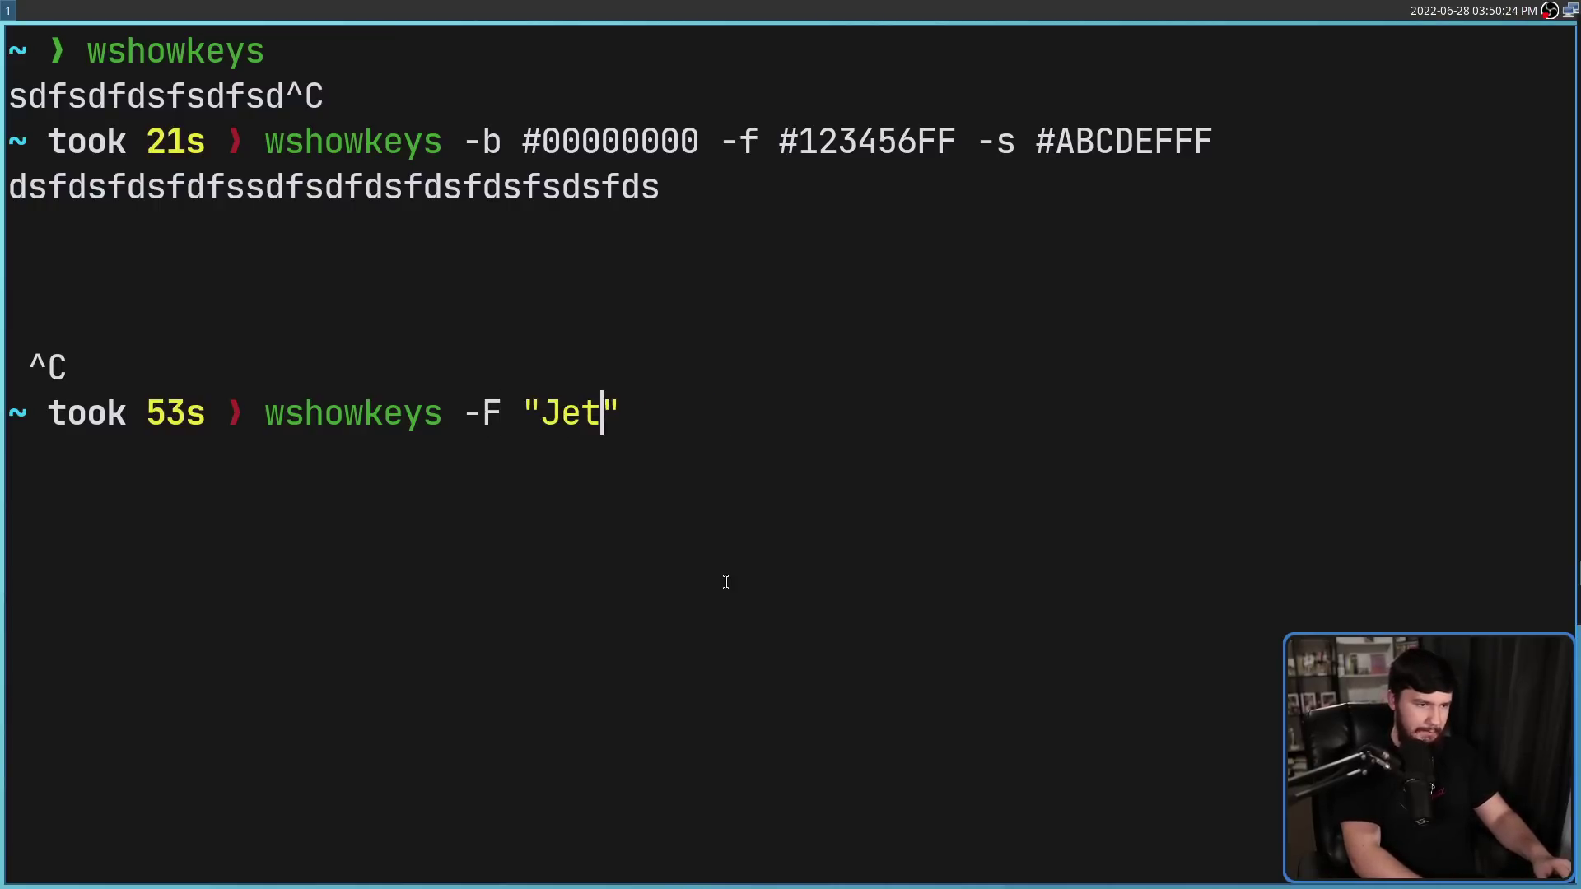
text(Brains Mono Medium)
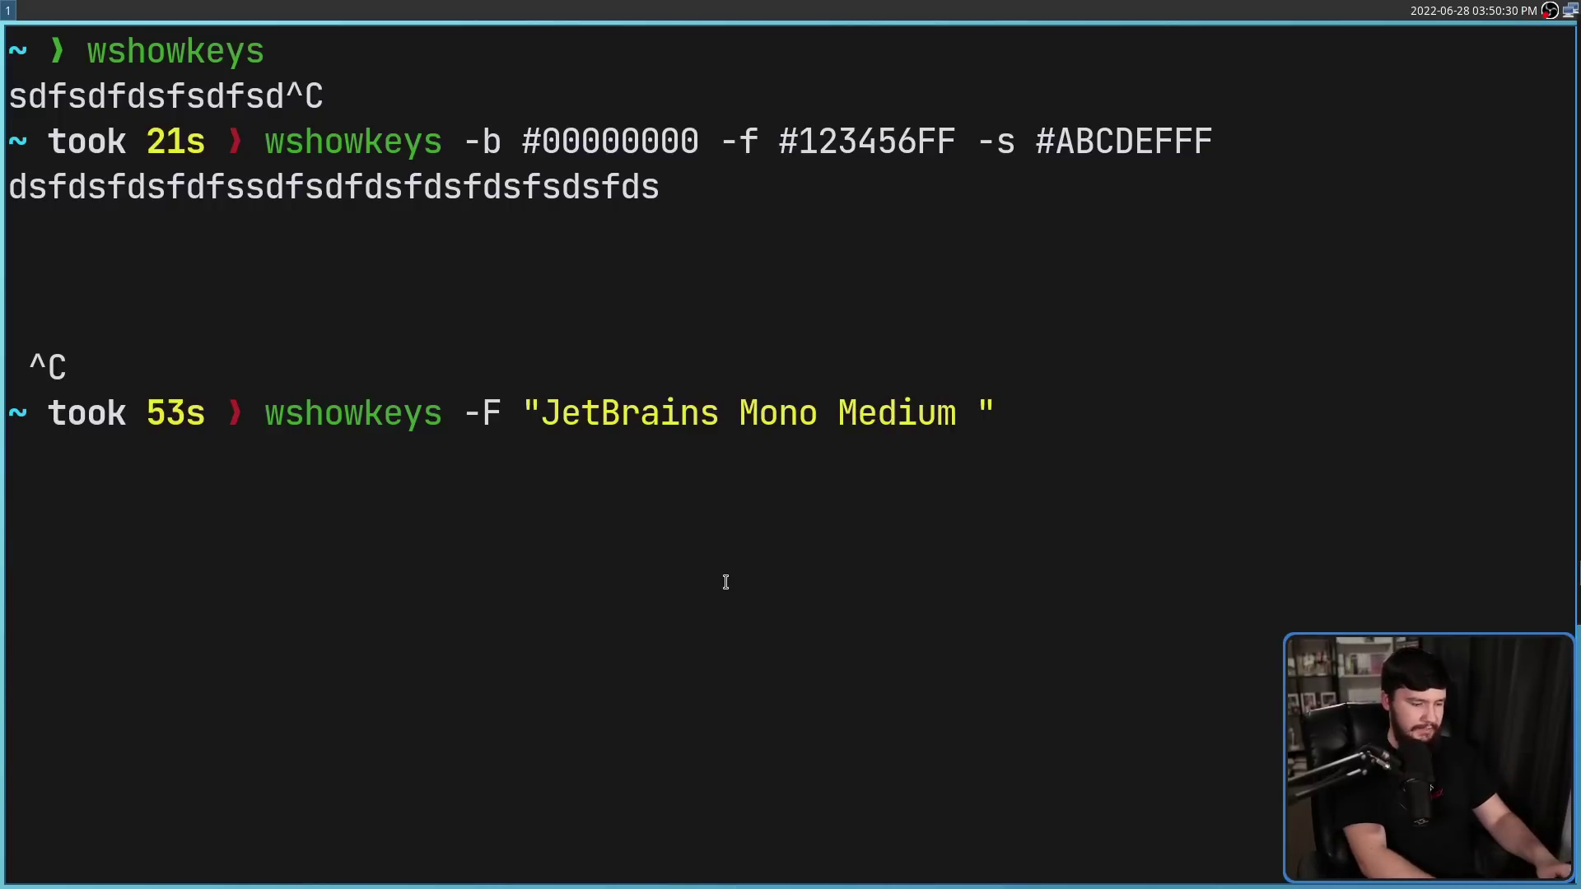
text( 36)
key(Return)
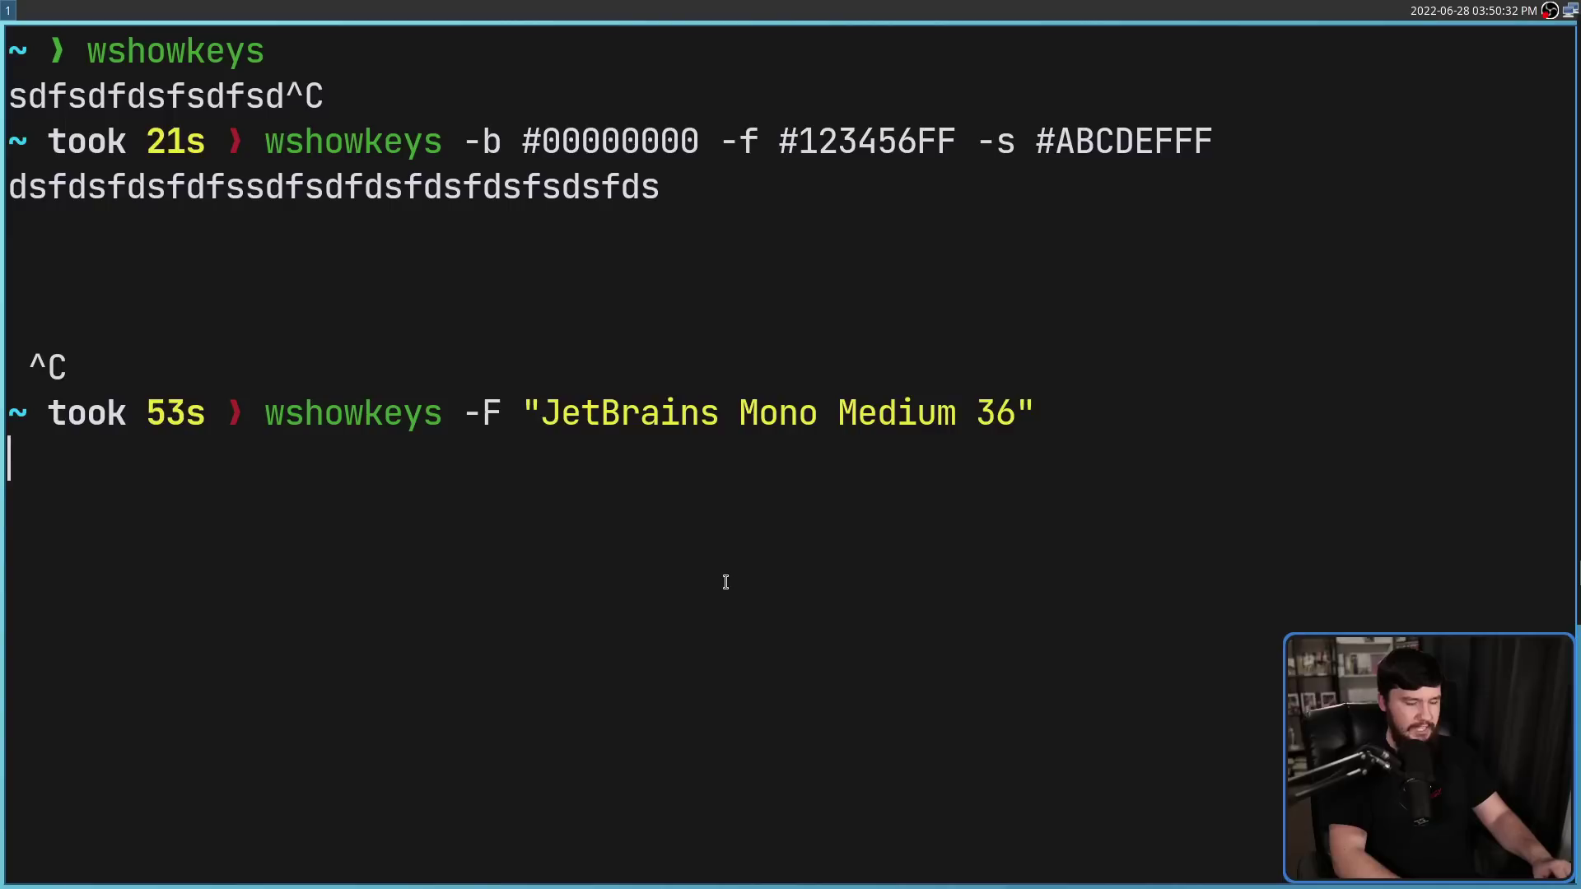
text(sdfdsfdsfdsfds)
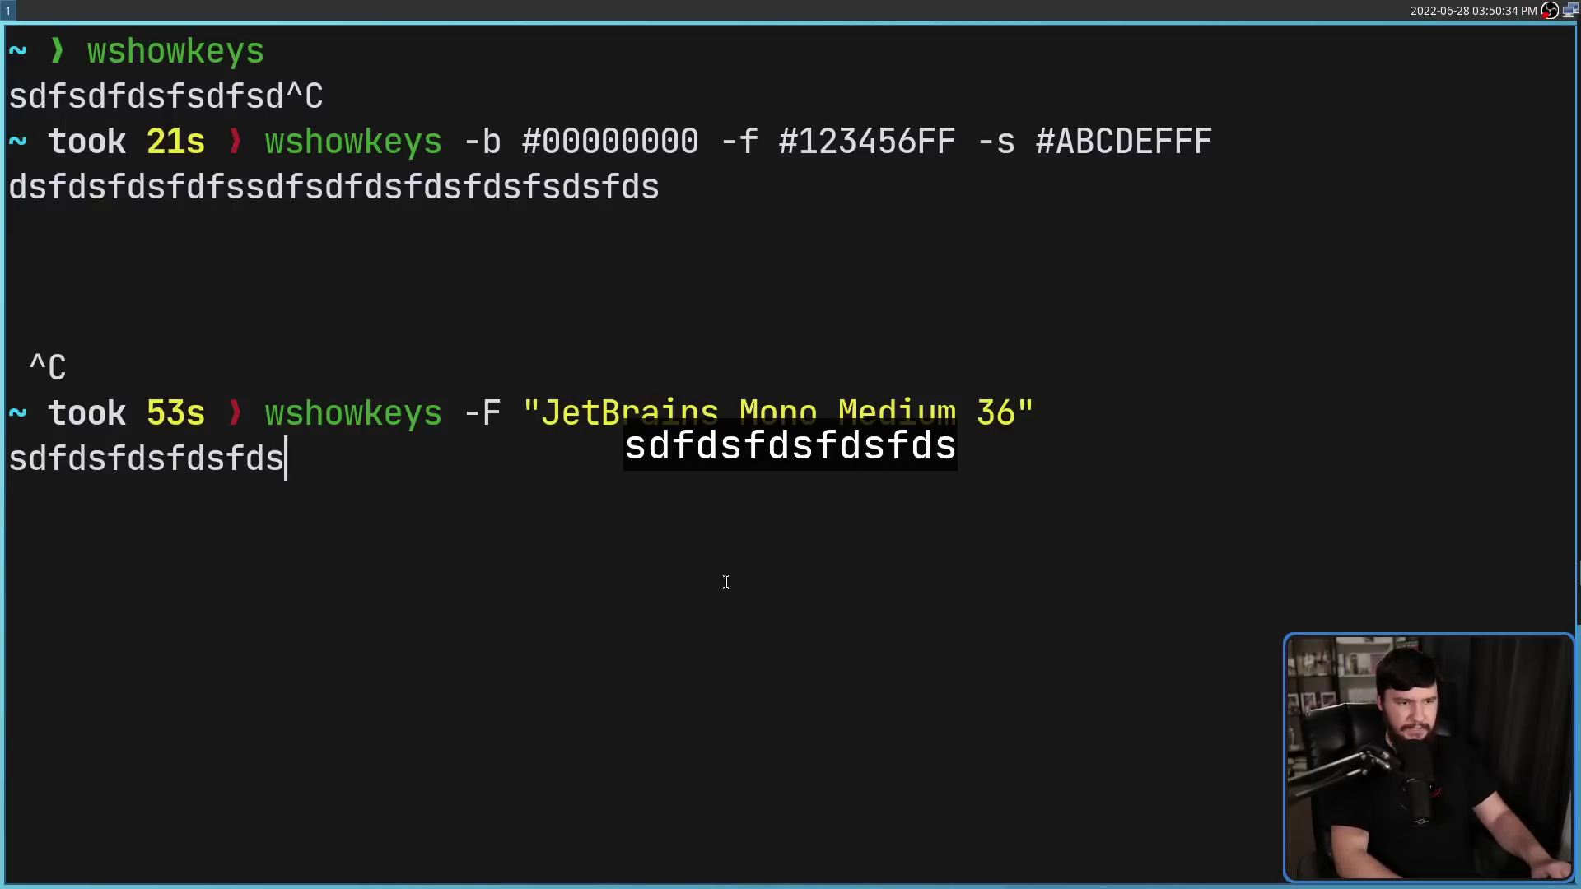
text(f)
key(Return)
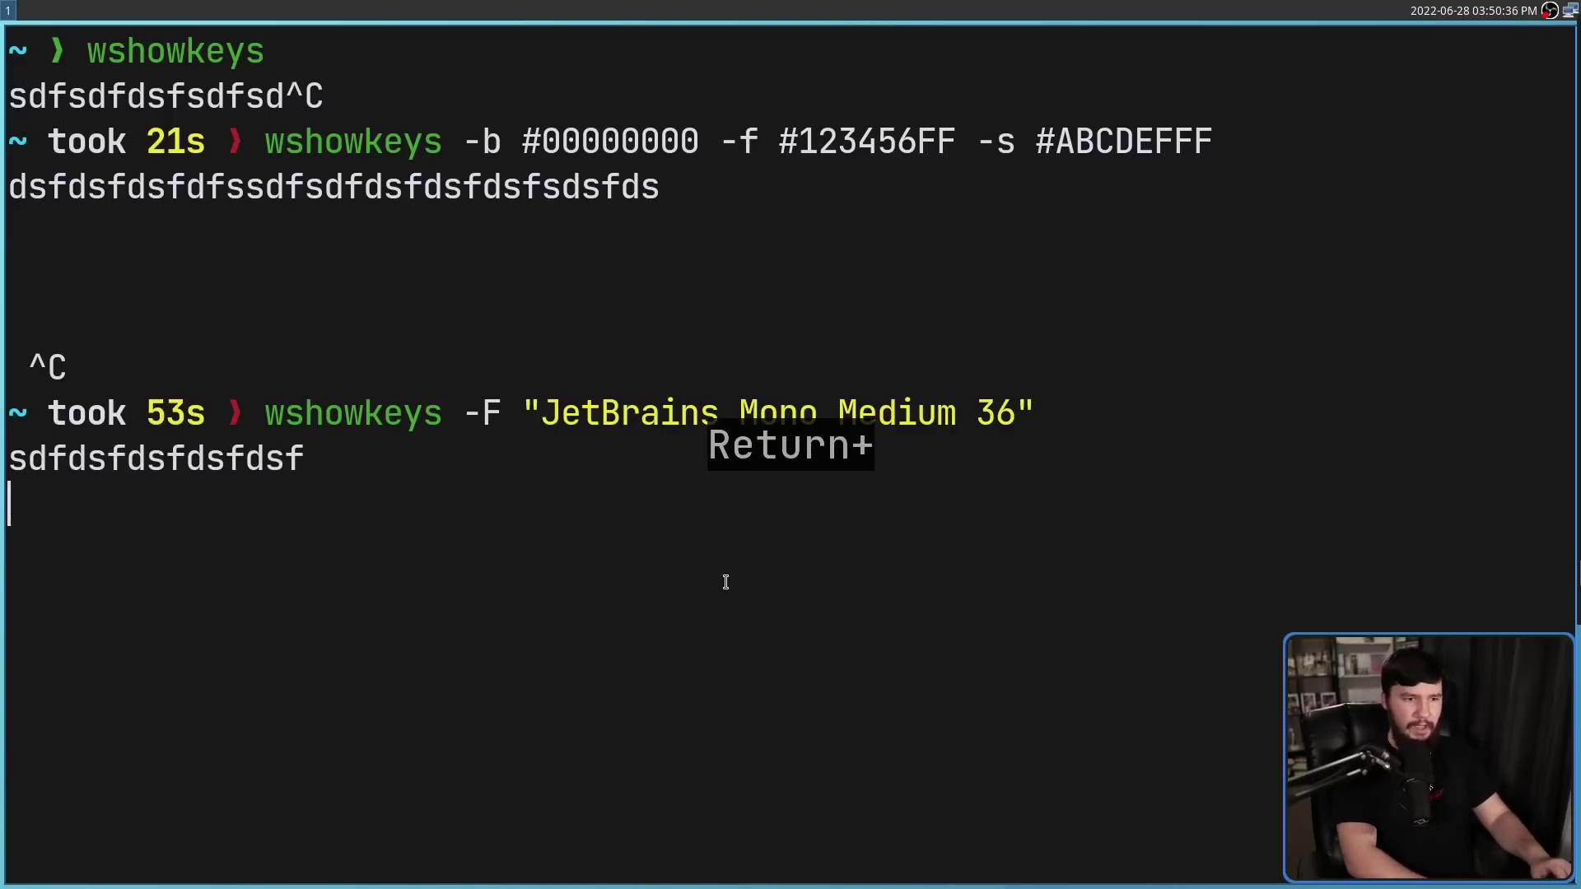
Type more test letters while viewing the README's Installation and Usage sections
text(sdfsdfdsfdsf)
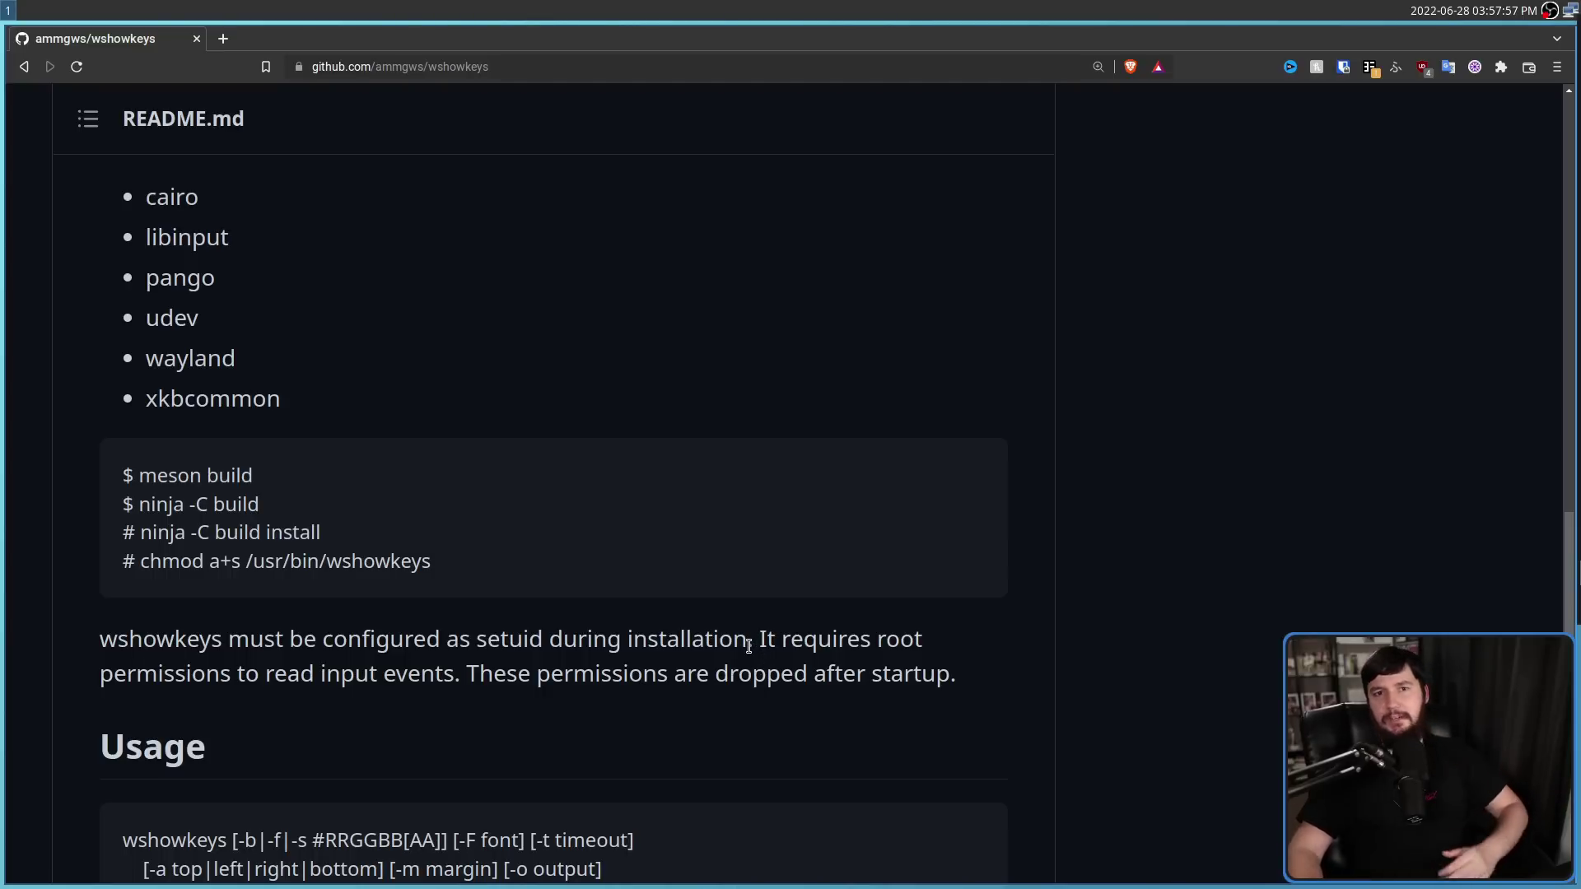
Open an enlarged terminal beside the README and run sudo wshowkeys, entering the password
key(super+Return)
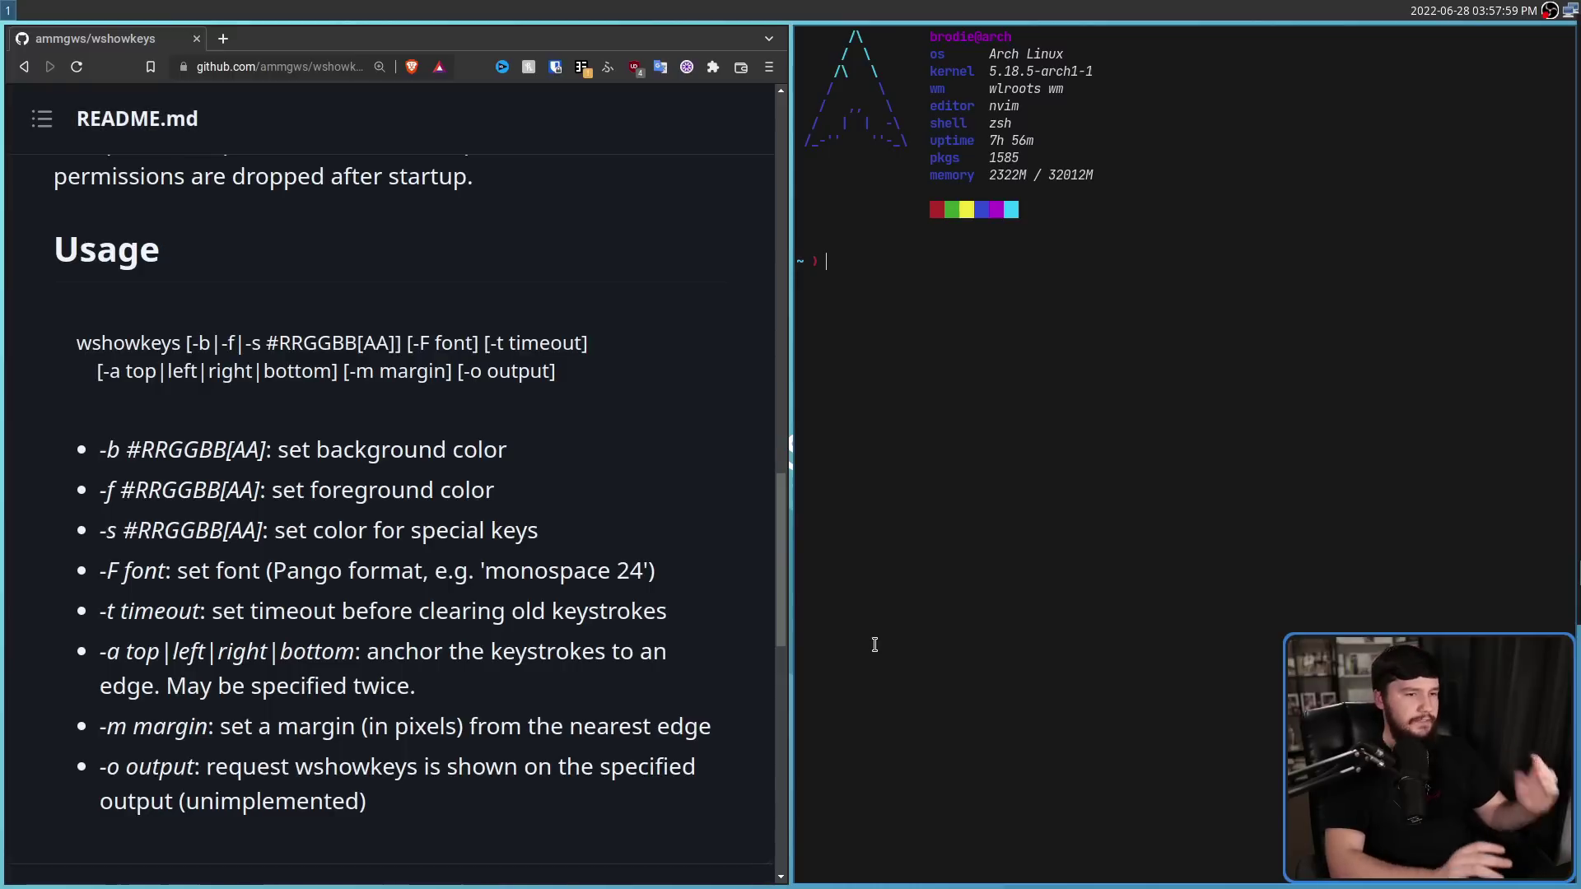
key(ctrl+equal)
key(ctrl+equal)
key(ctrl+equal)
key(ctrl+equal)
key(ctrl+equal)
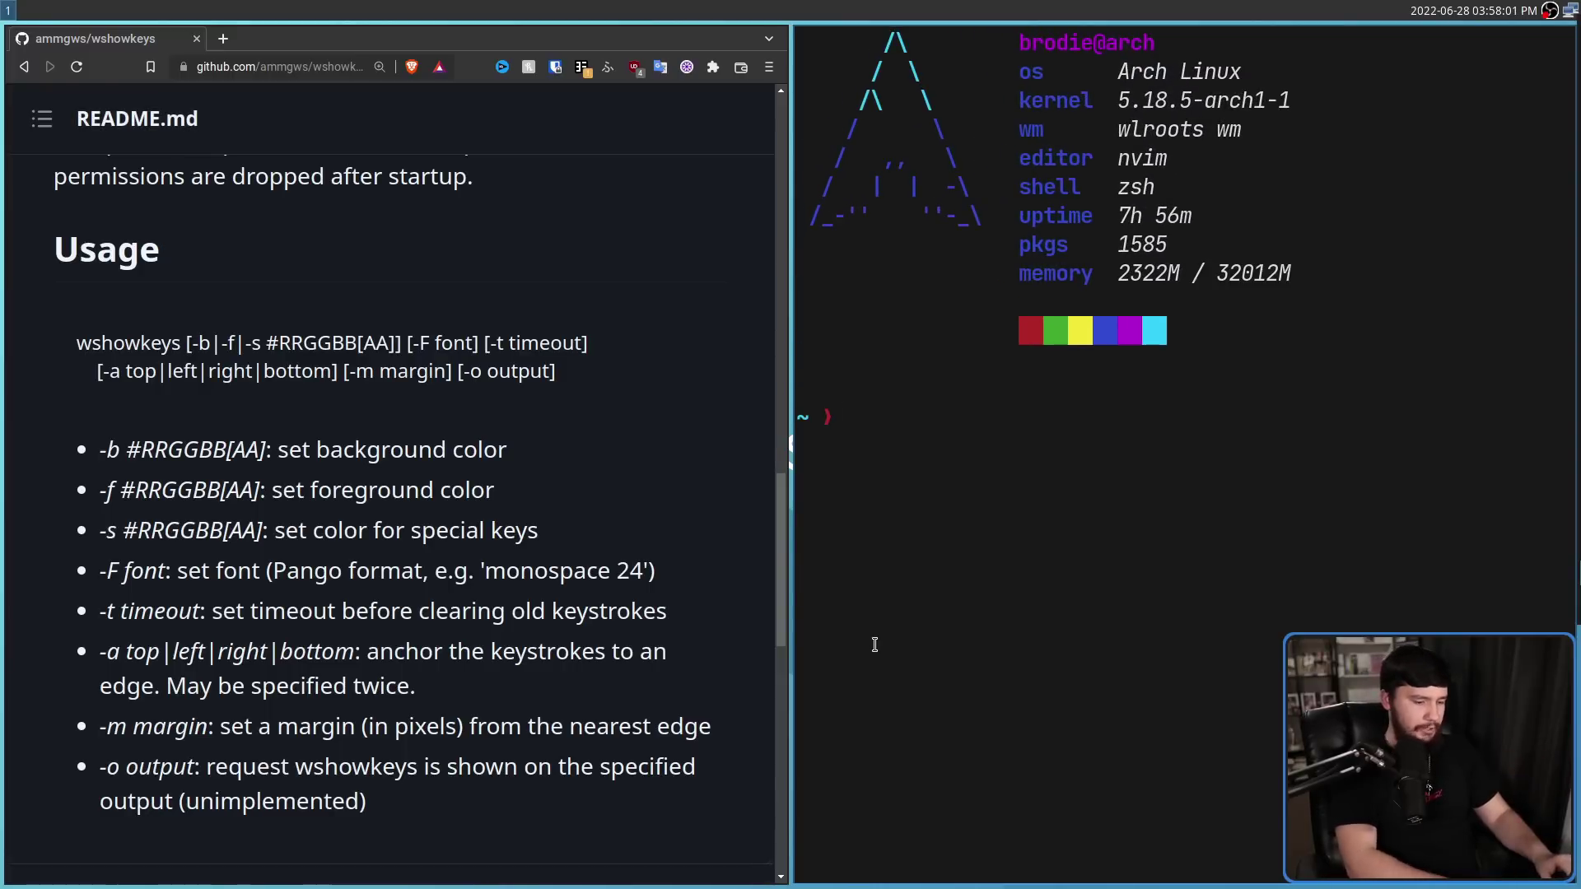
text(sudo wshow)
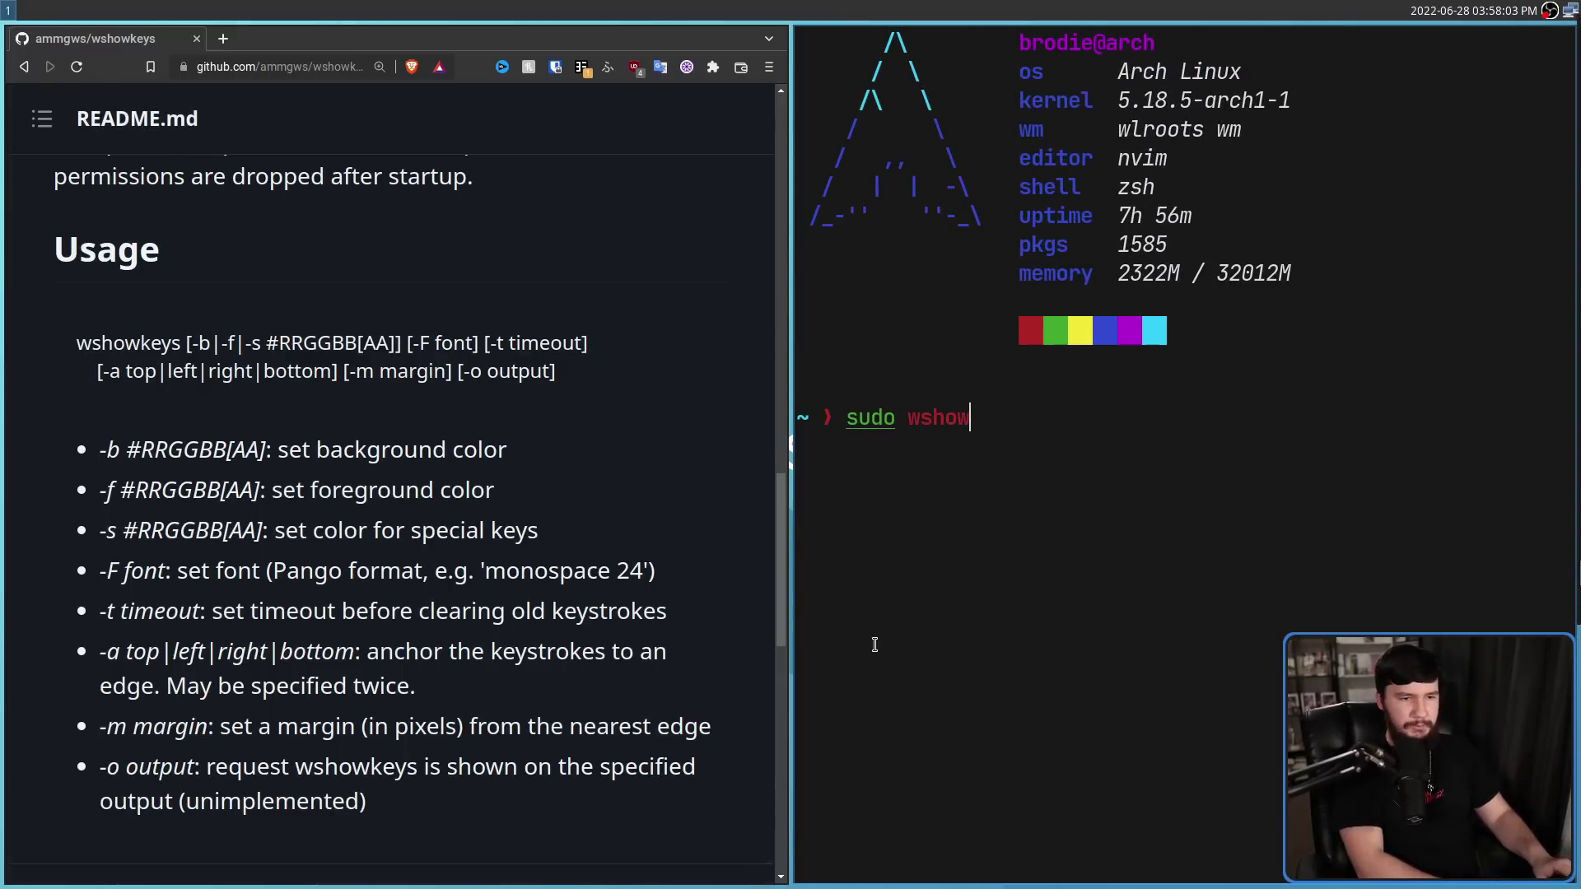
text(keys)
key(Return)
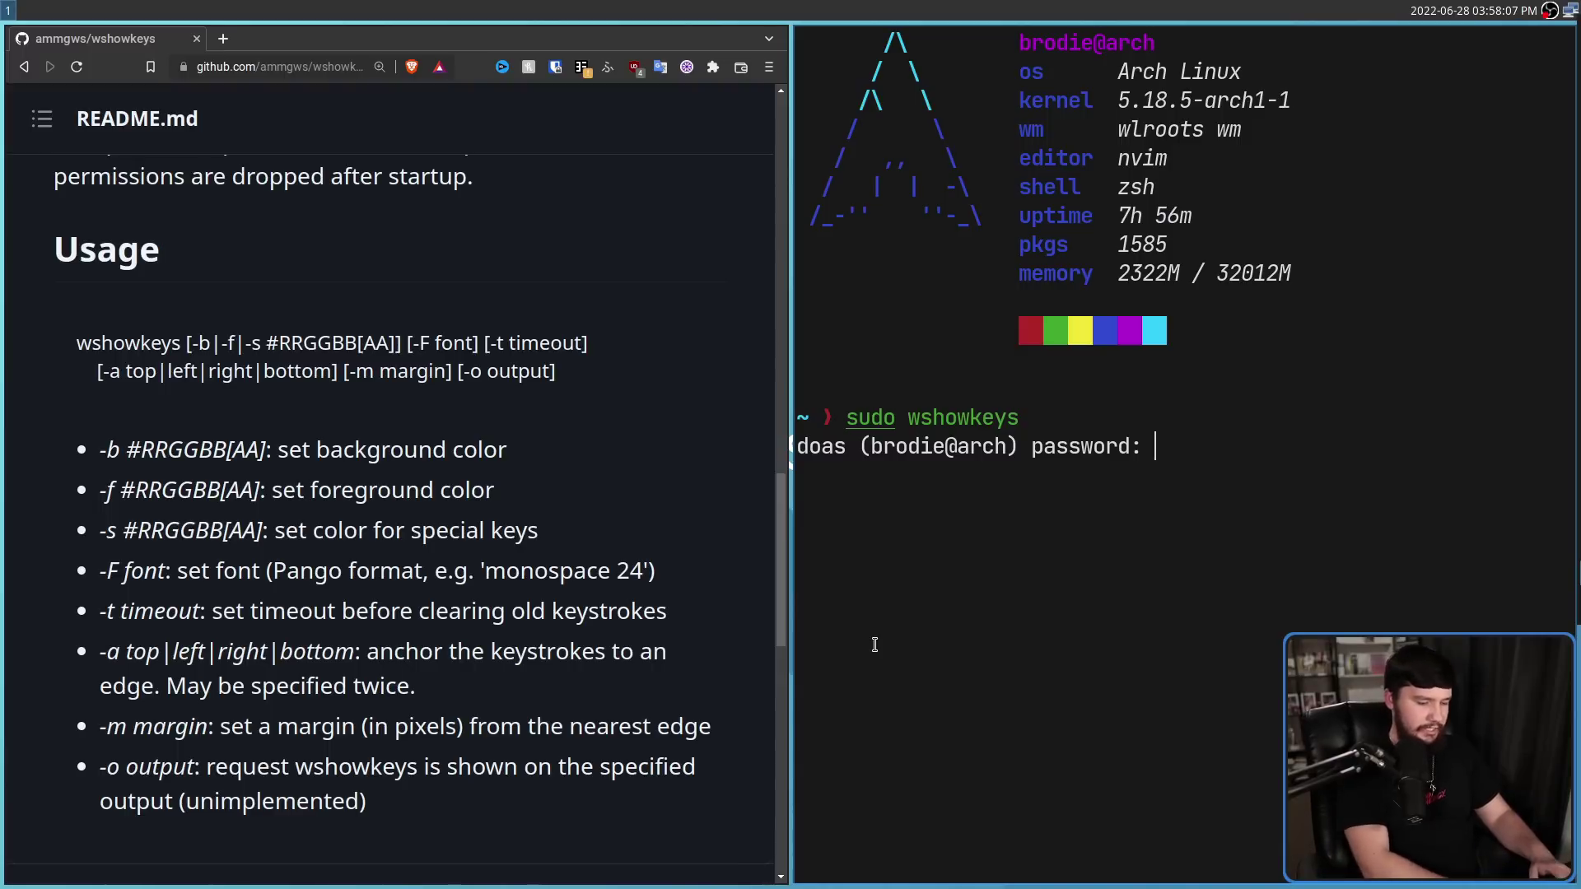
key(Return)
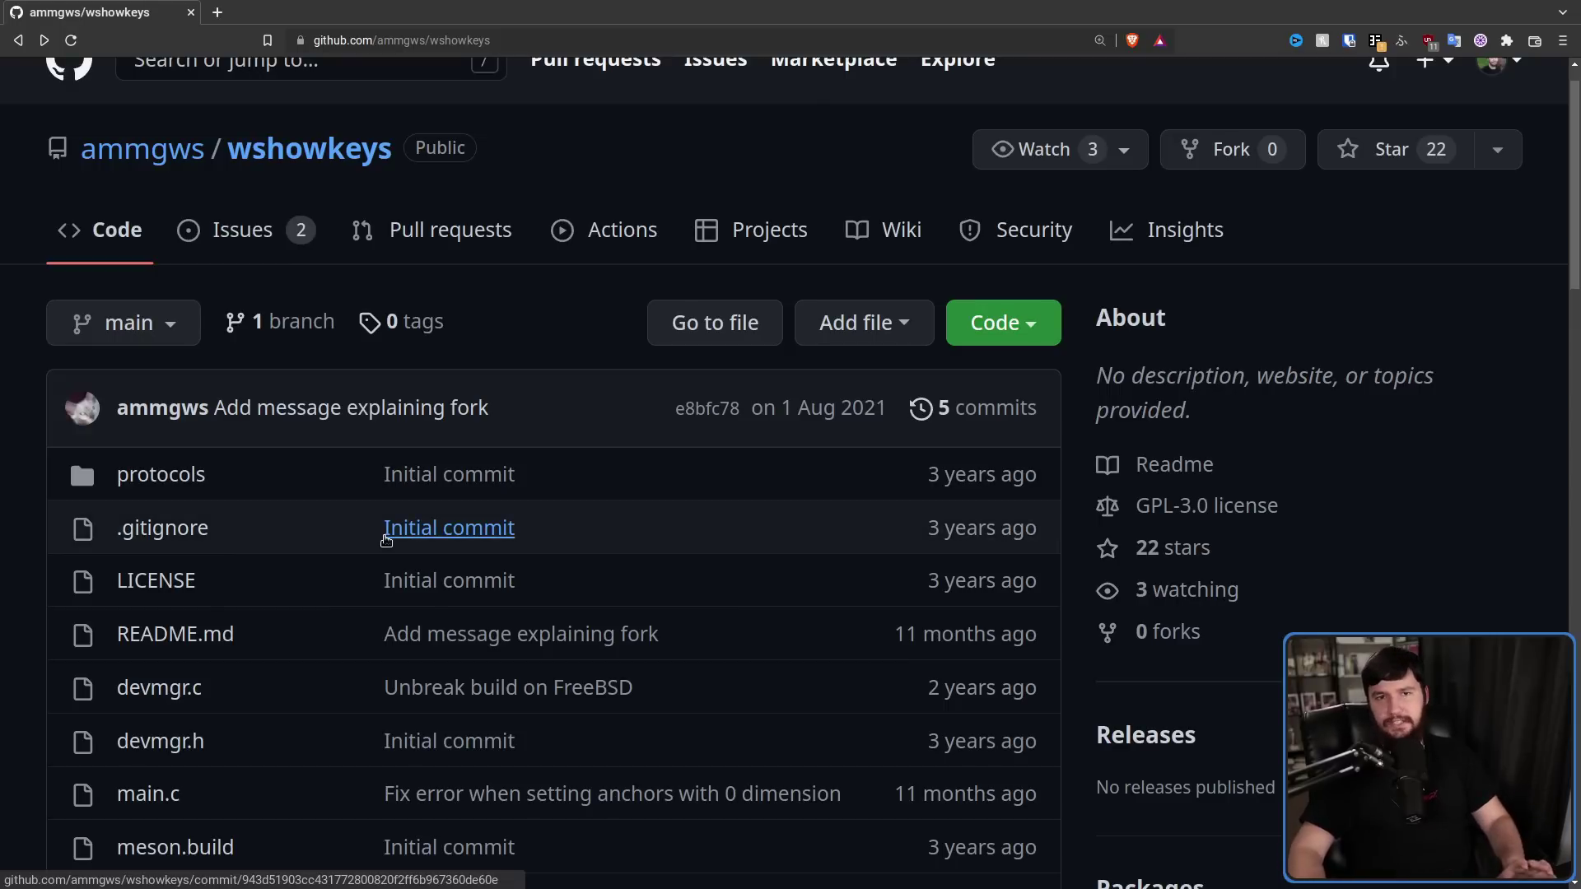
Scroll the GitHub README down and back up to reach the 'Forked from' sourcehut link
scroll(677, 519, down, 10)
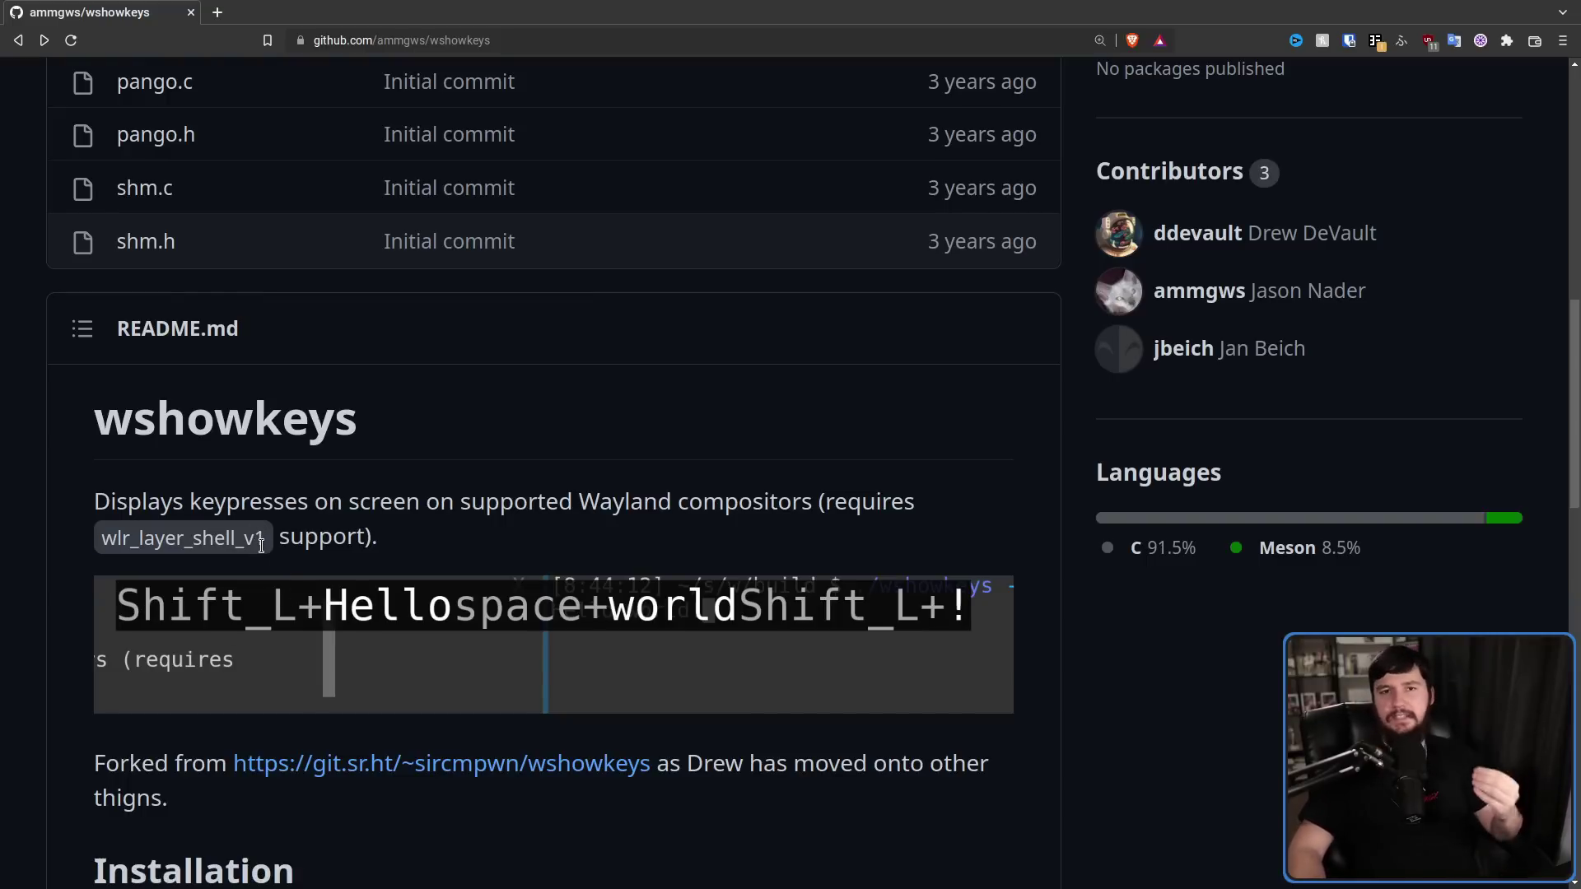
scroll(261, 545, up, 7)
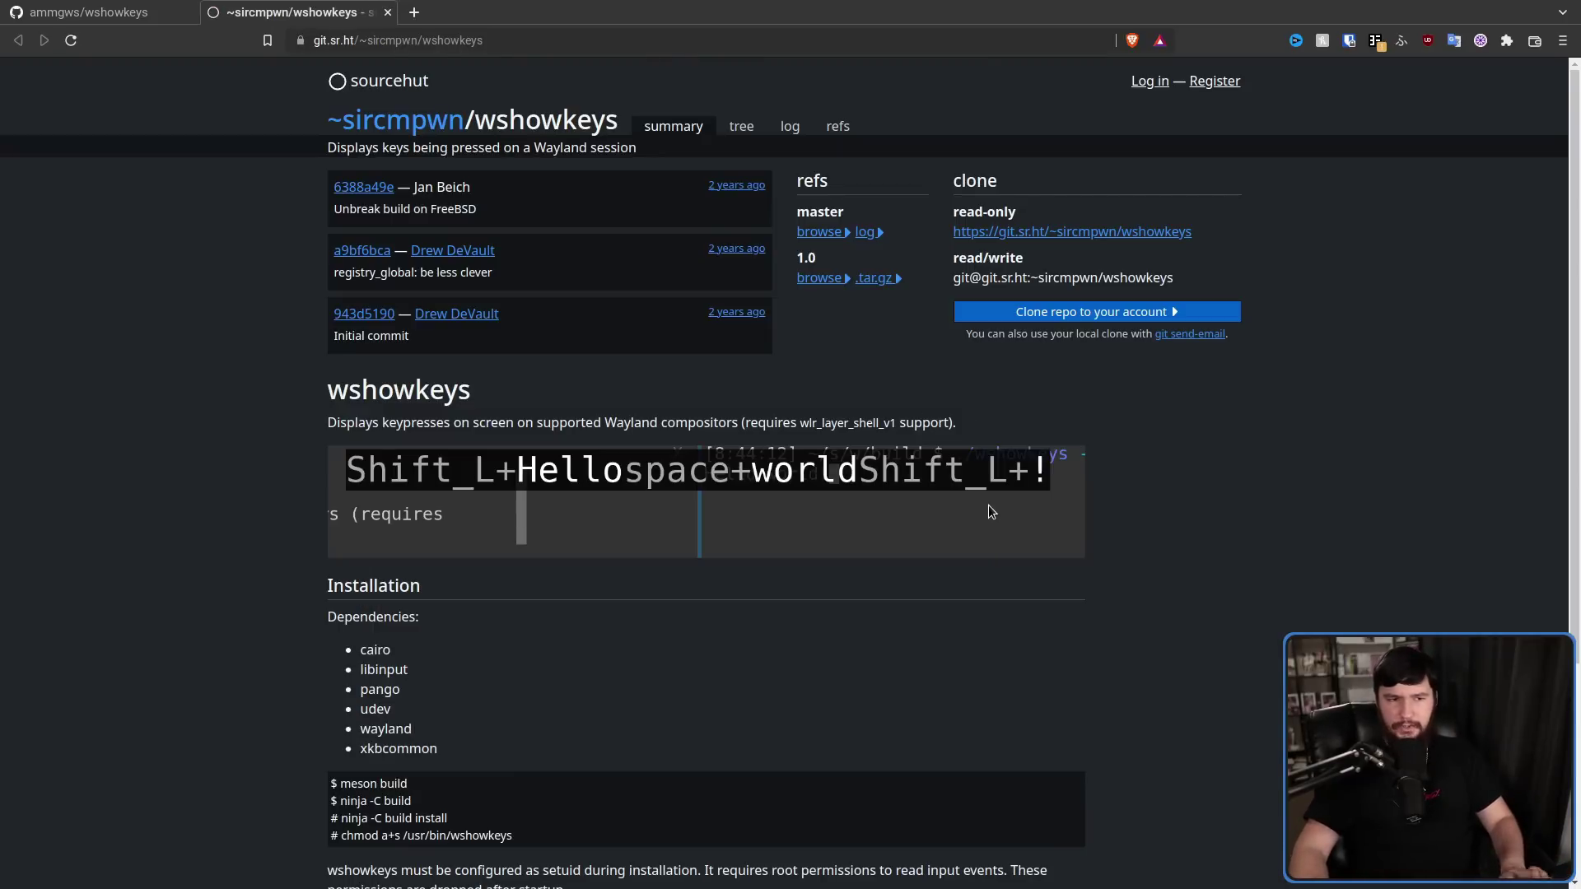
Return to the GitHub fork tab and scroll through its file list
click(100, 8)
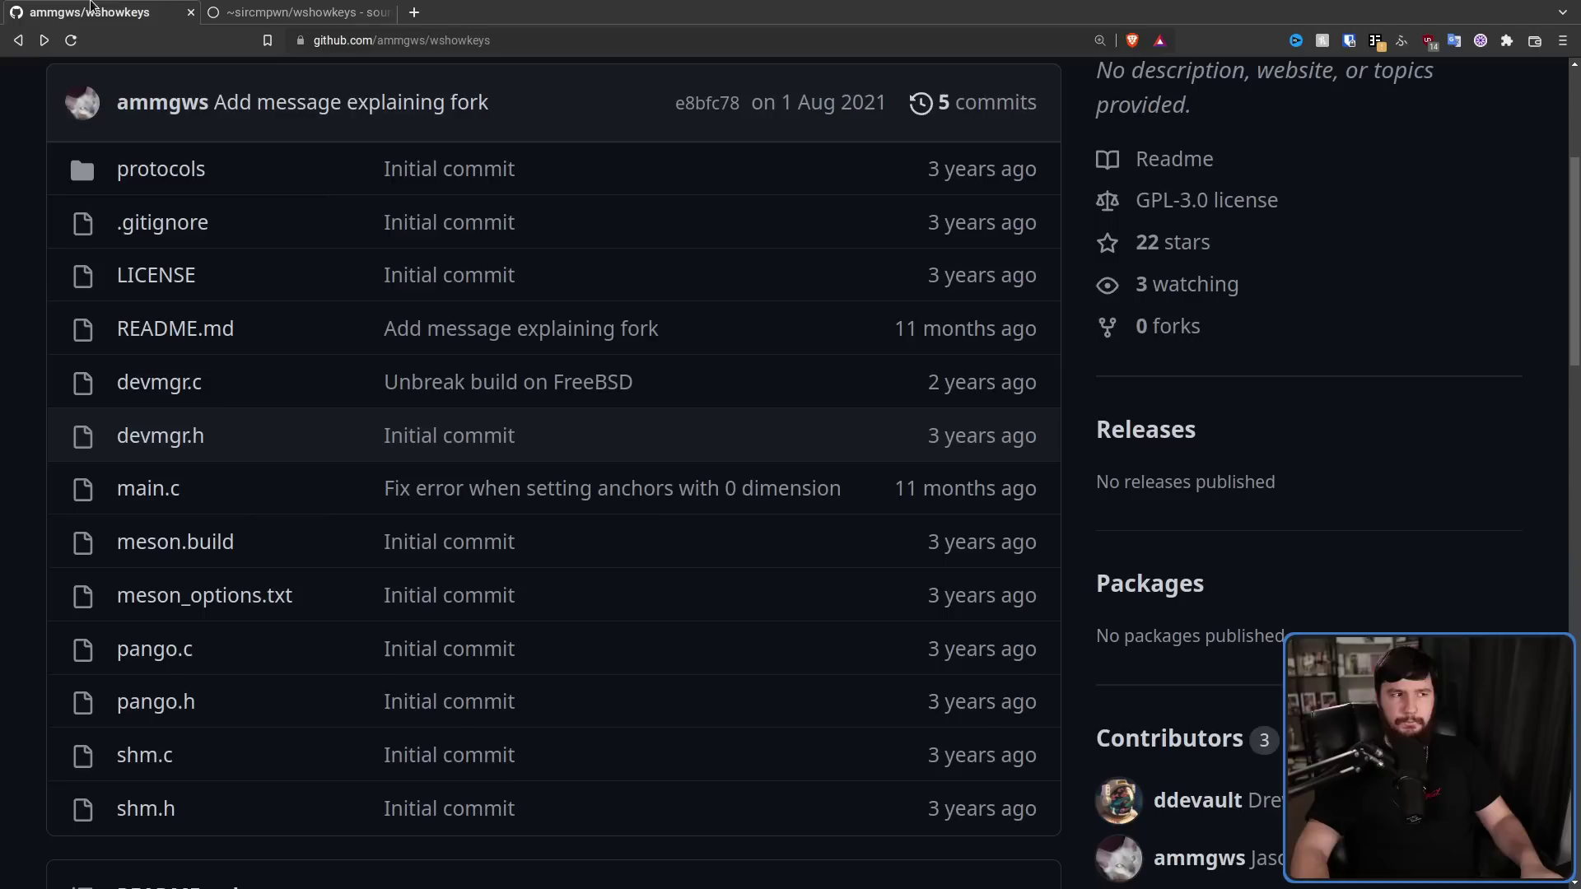
scroll(824, 371, up, 2)
scroll(875, 396, down, 2)
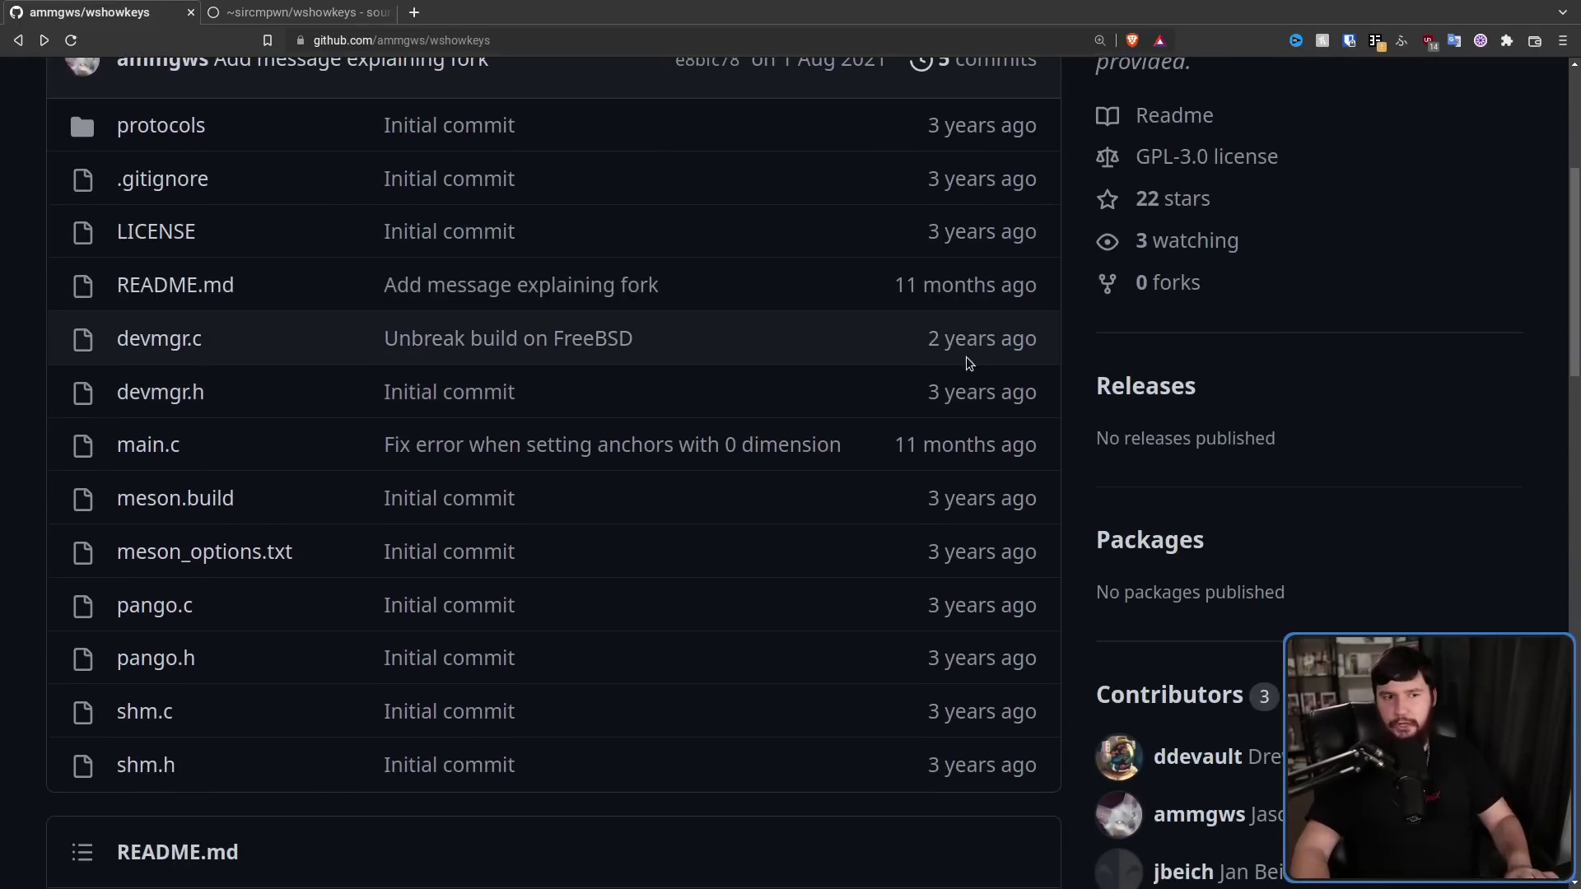
scroll(1021, 322, up, 1)
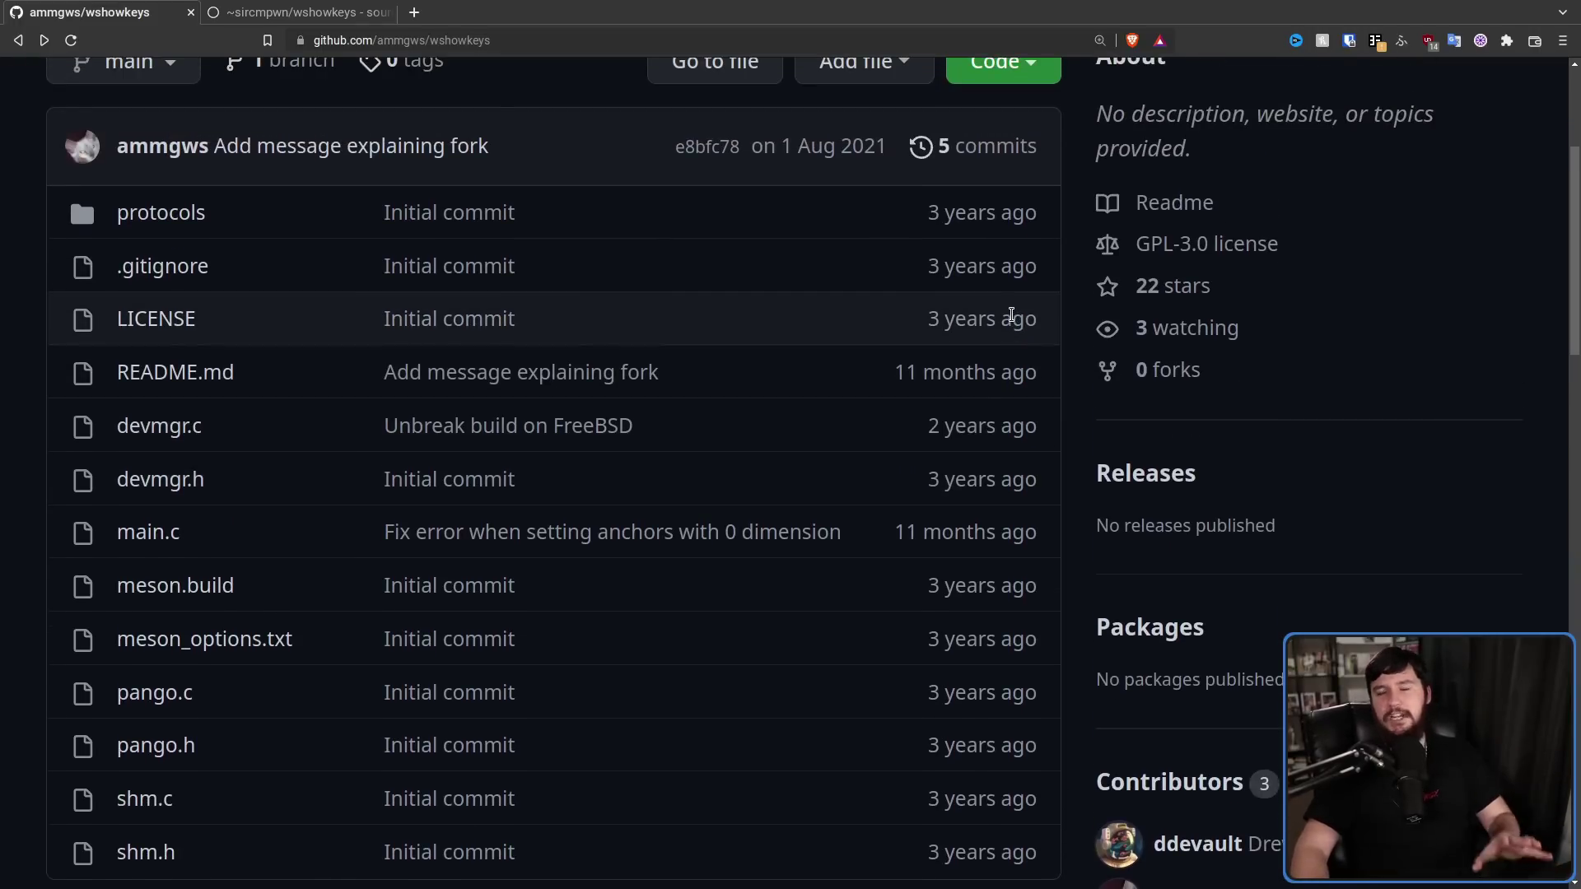
scroll(833, 282, up, 4)
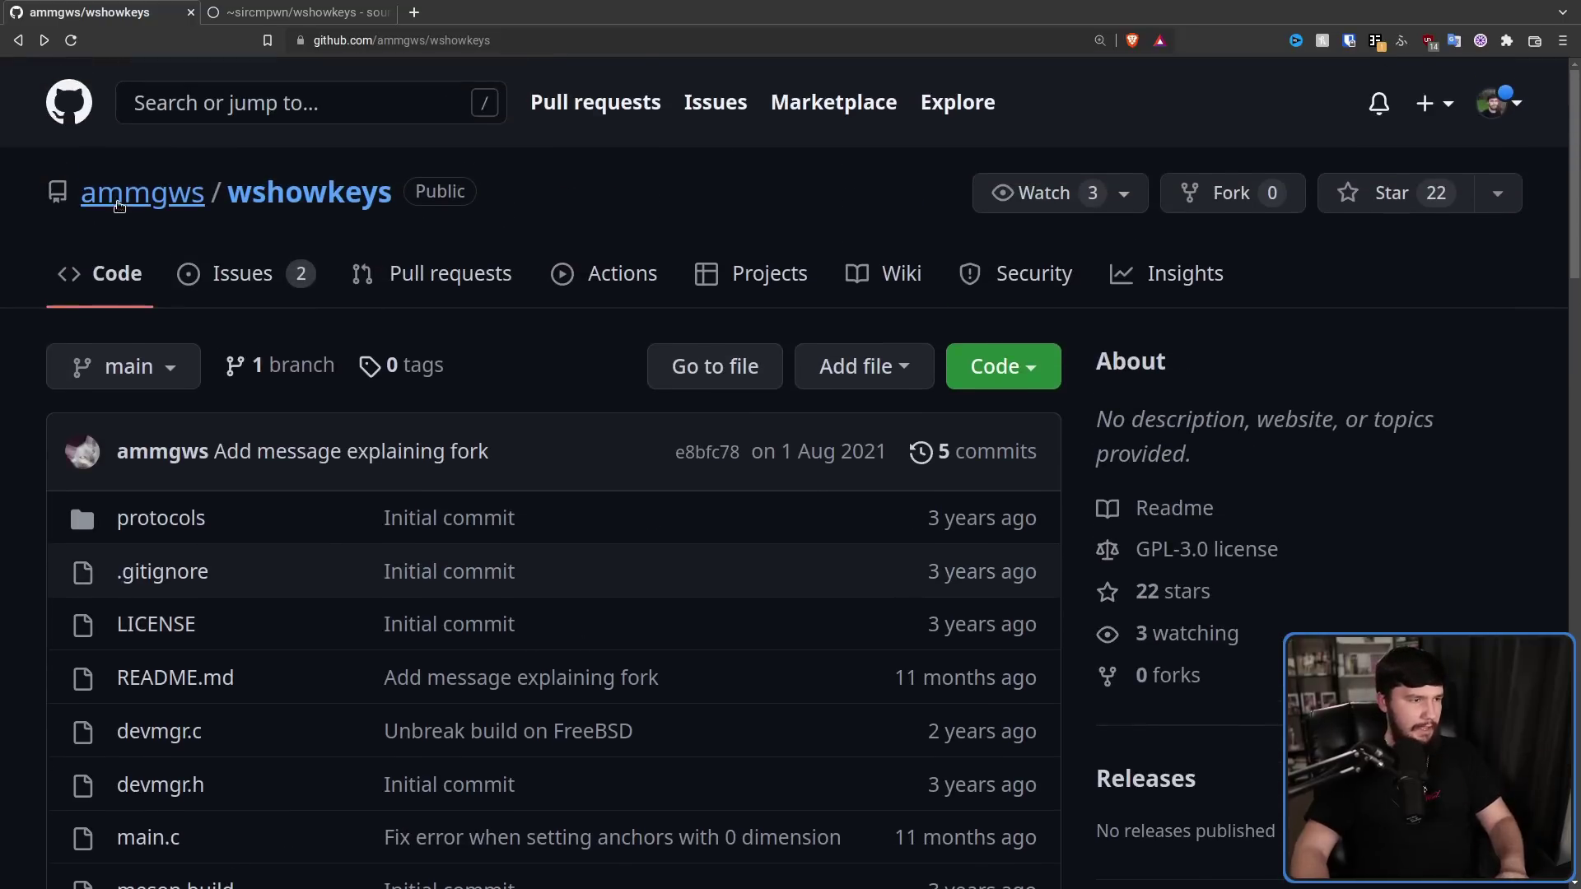
mouse_move(110, 208)
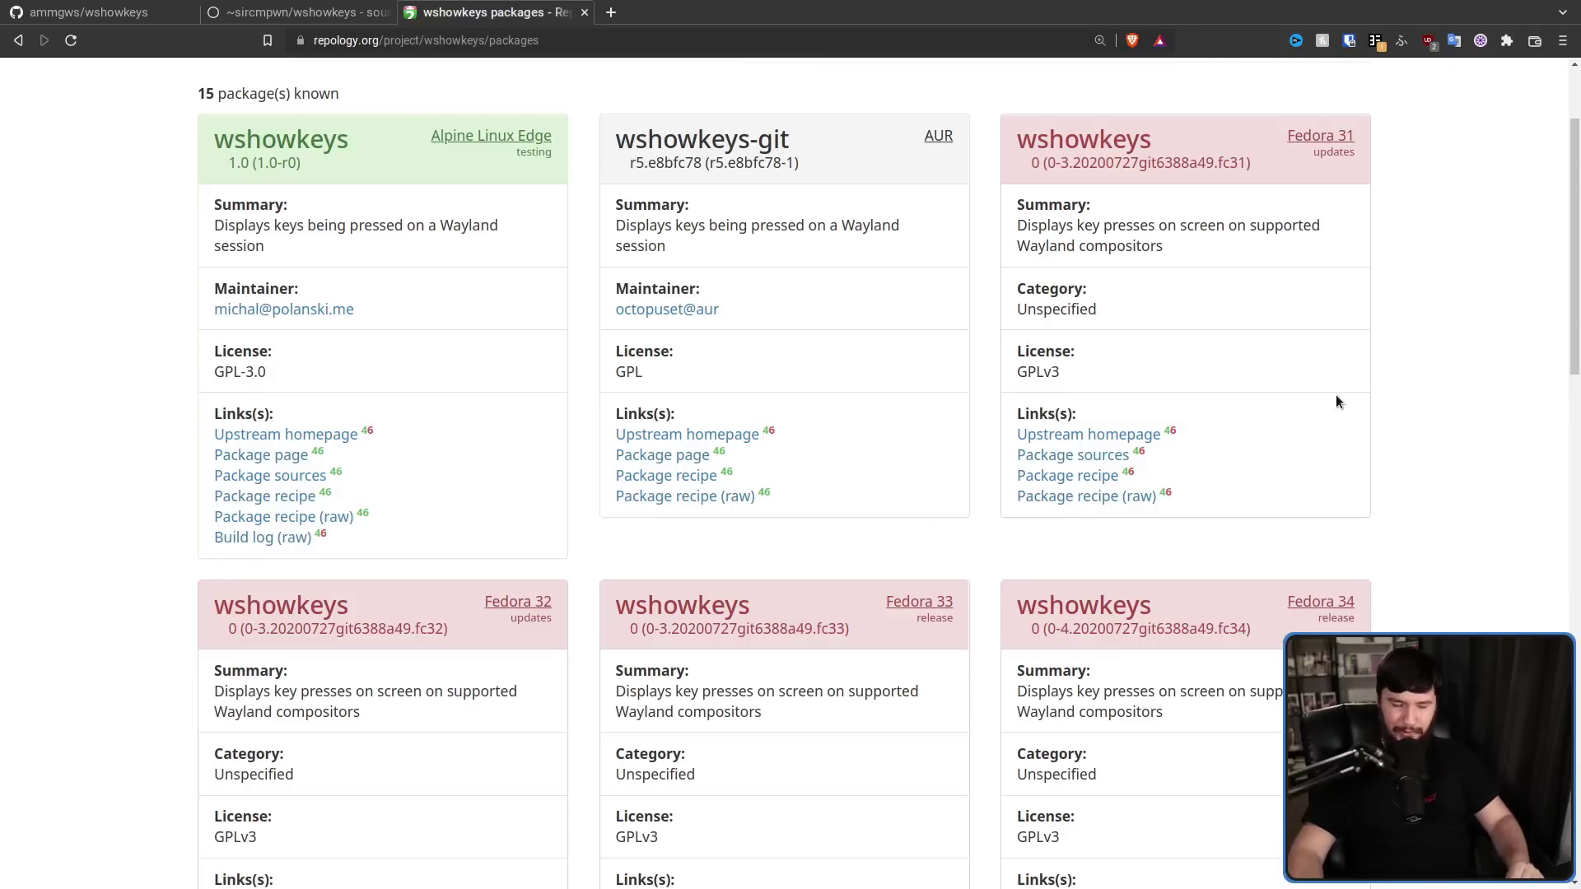
Browse the Repology wshowkeys package list, then return to the GitHub repo with a new terminal
drag(1572, 252, 1573, 685)
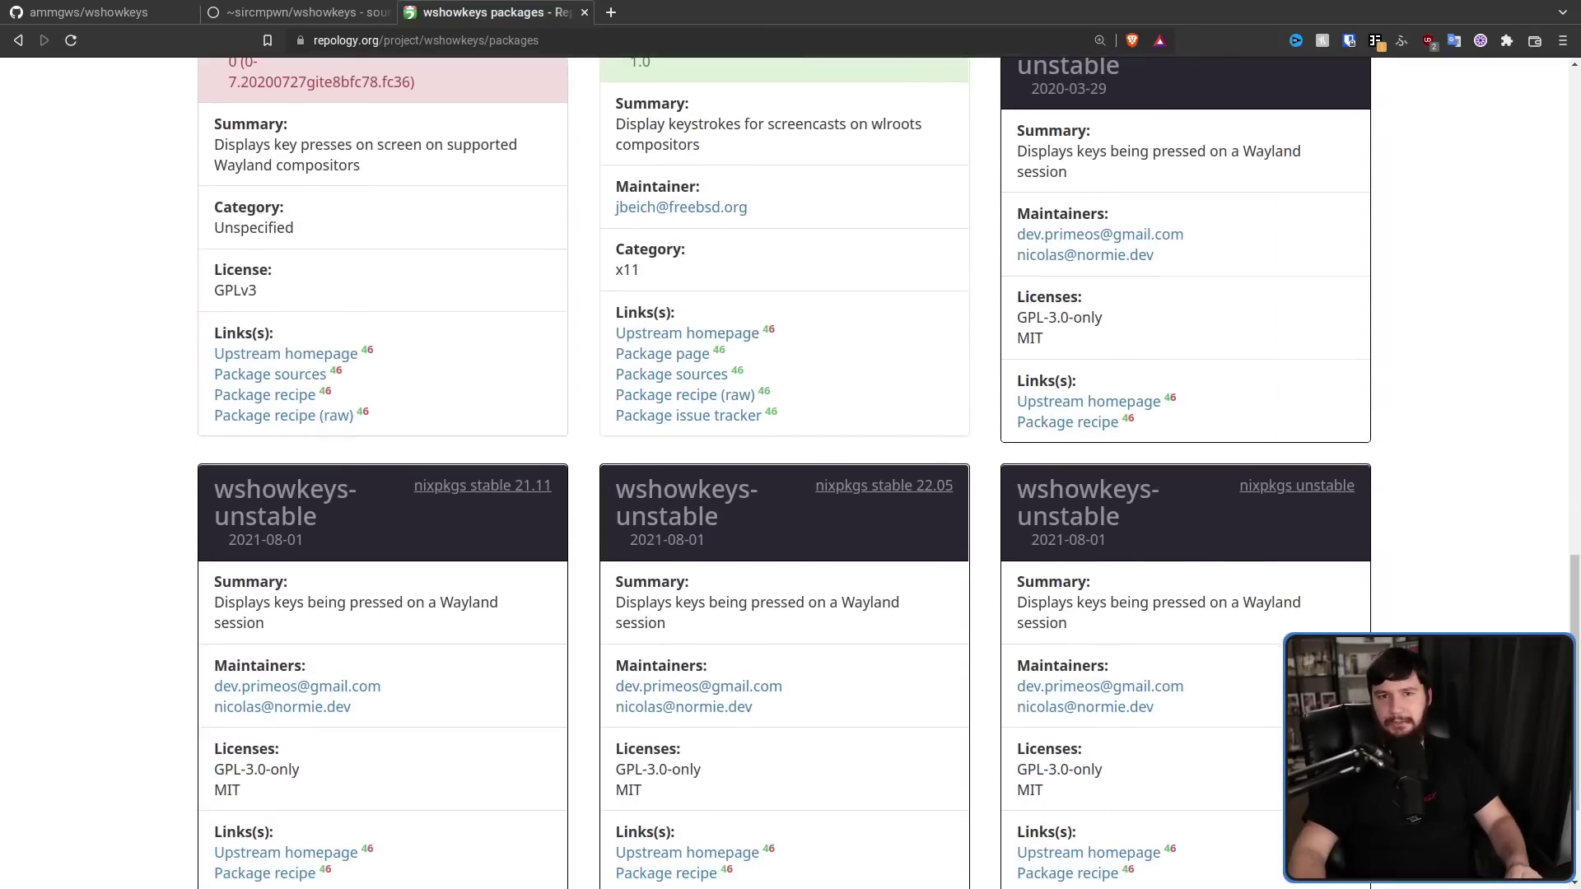
key(Home)
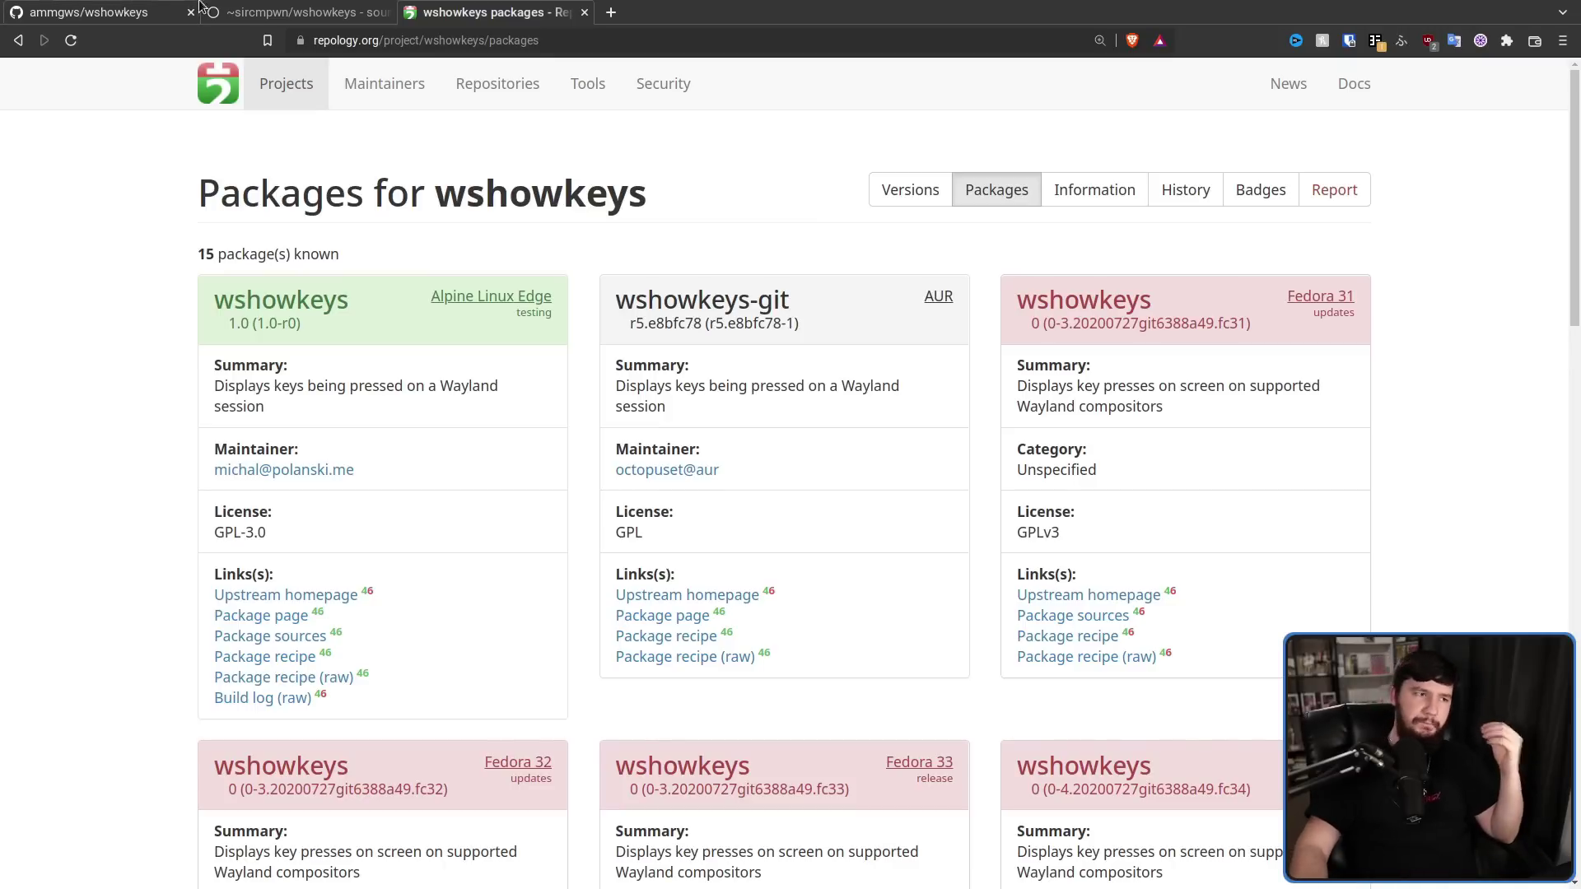
click(90, 12)
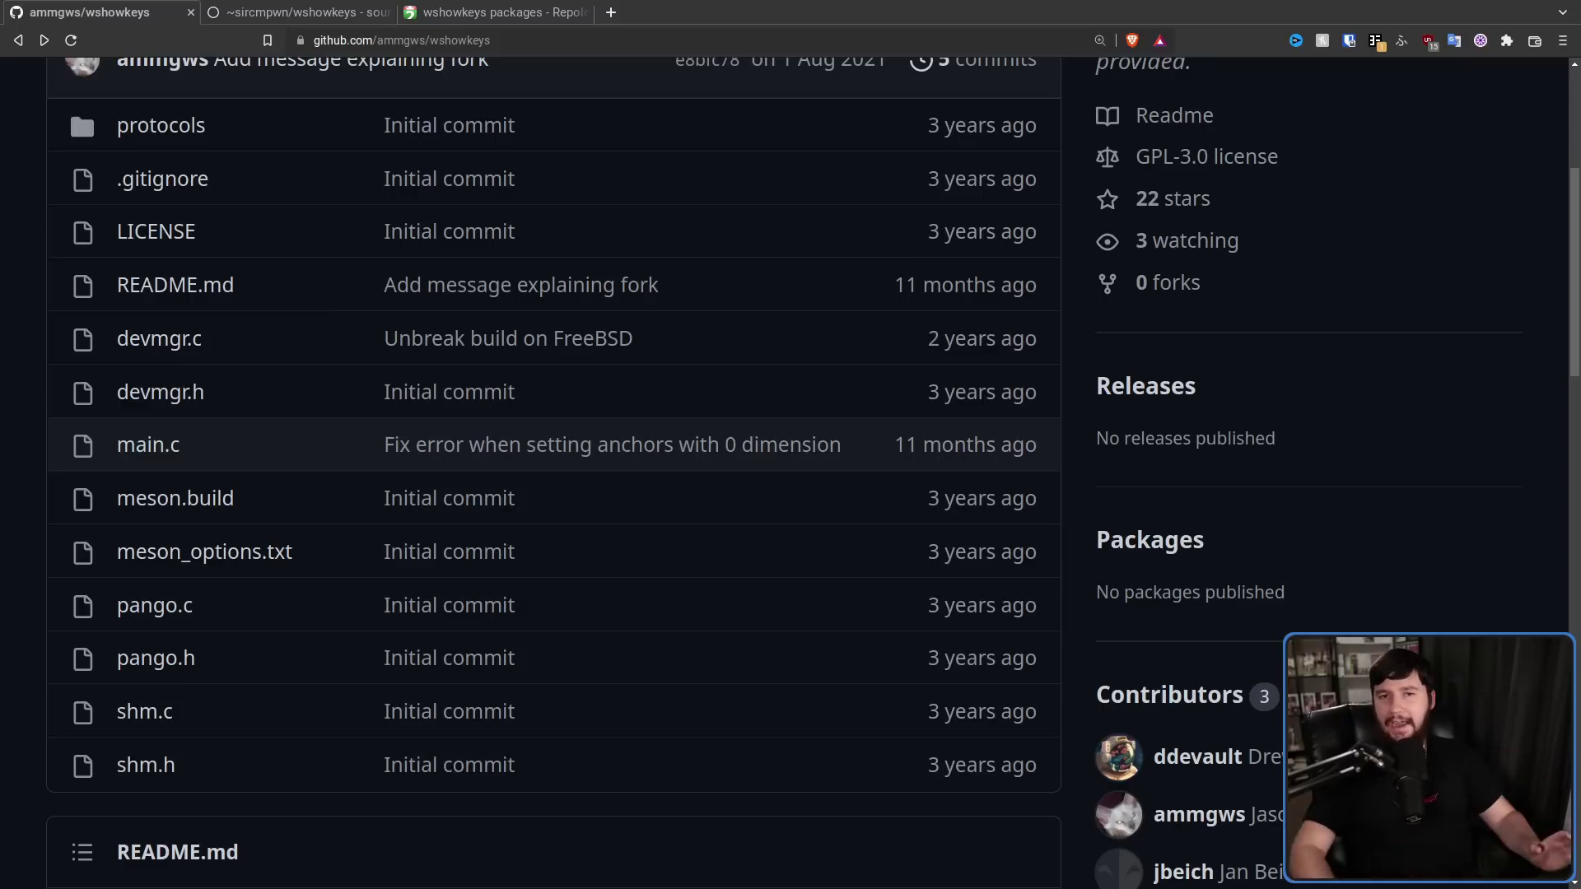
key(super+Return)
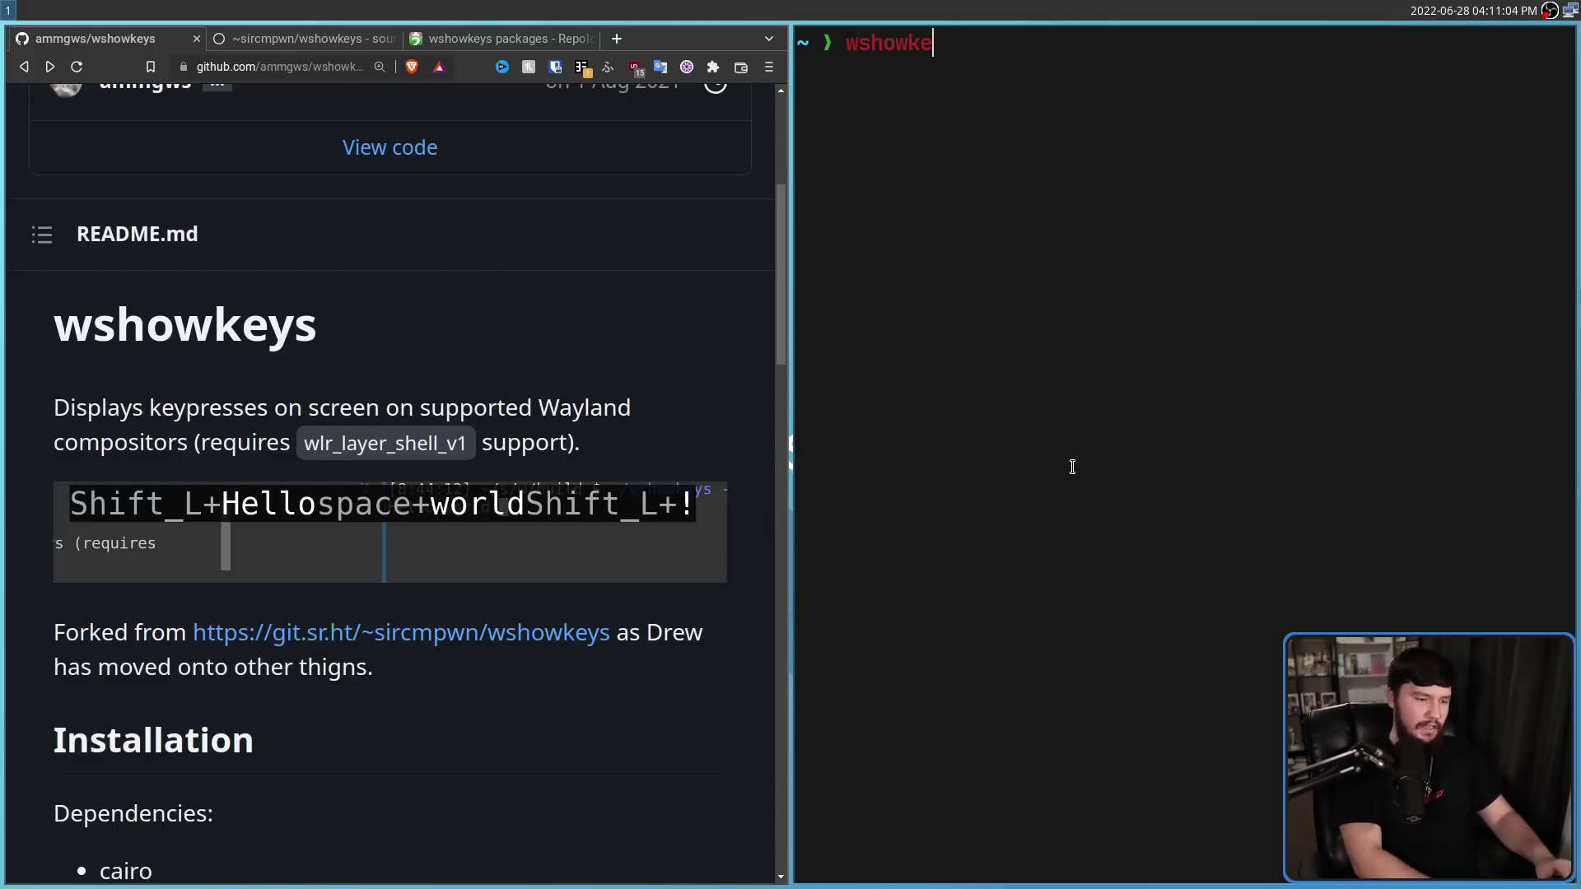
Run 'wshowkeys -h' for its usage, enlarge the terminal text, and toggle fullscreen on and off
text(wshowkeys -h)
key(Return)
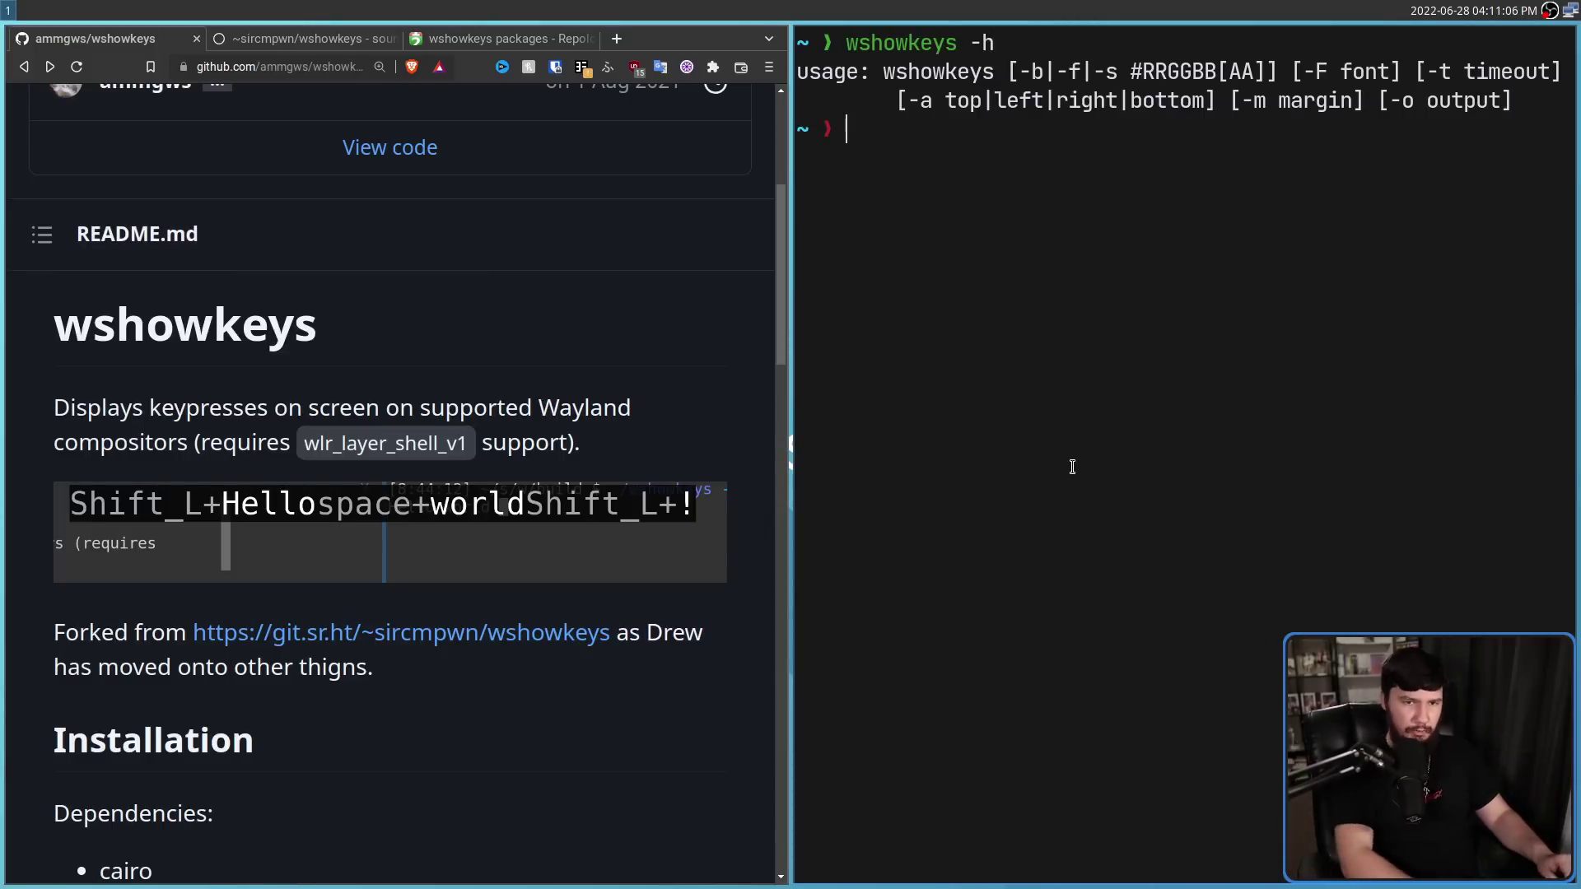
key(ctrl+plus)
key(ctrl+plus)
key(ctrl+plus)
key(ctrl+plus)
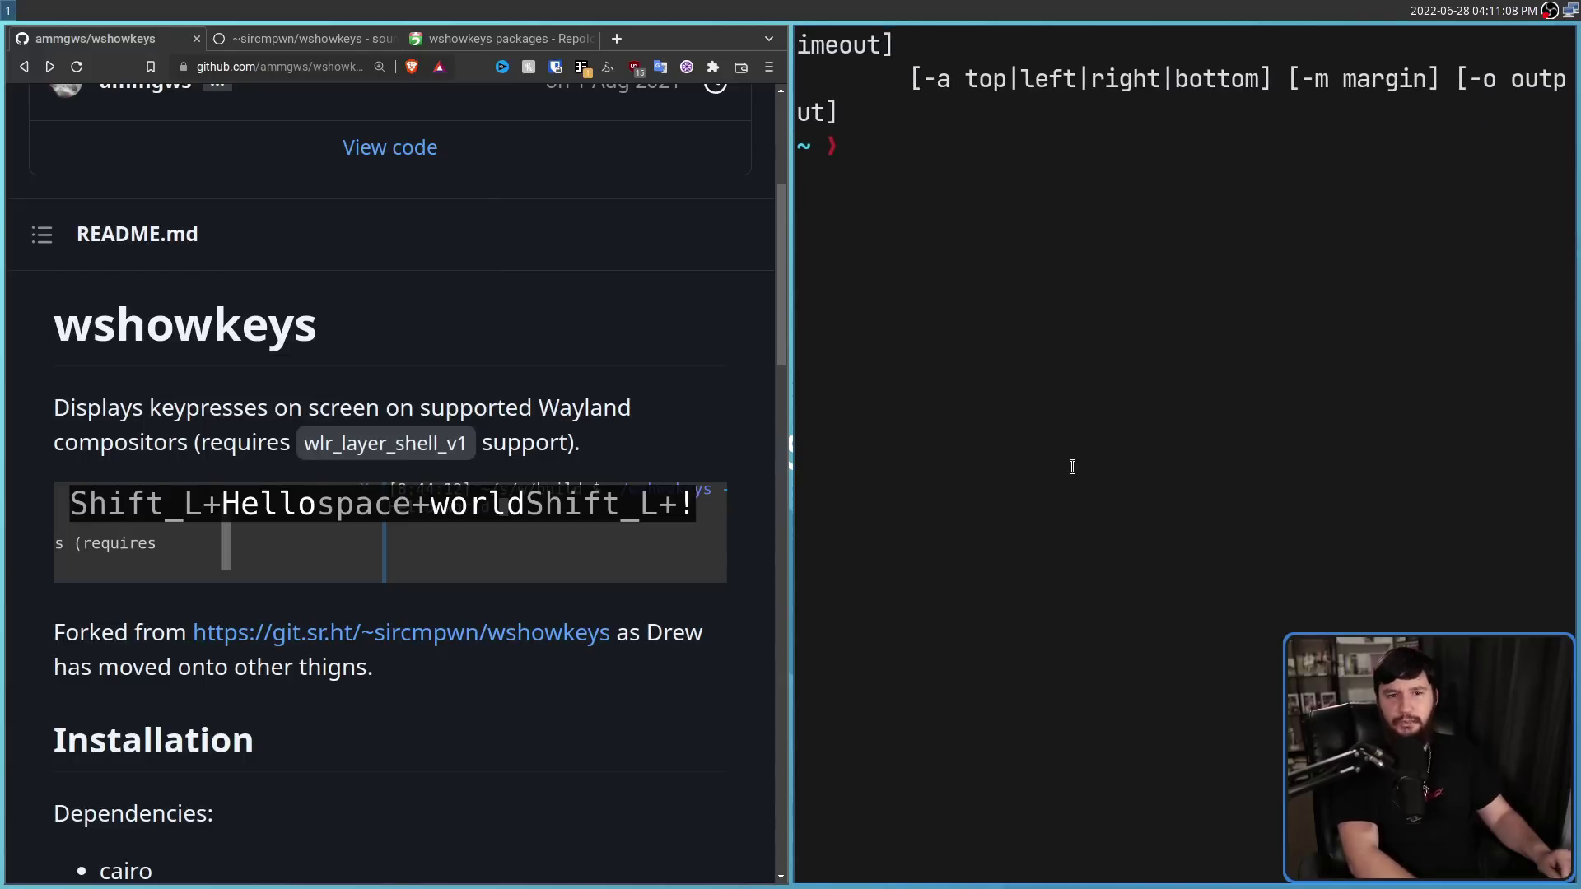
key(super+f)
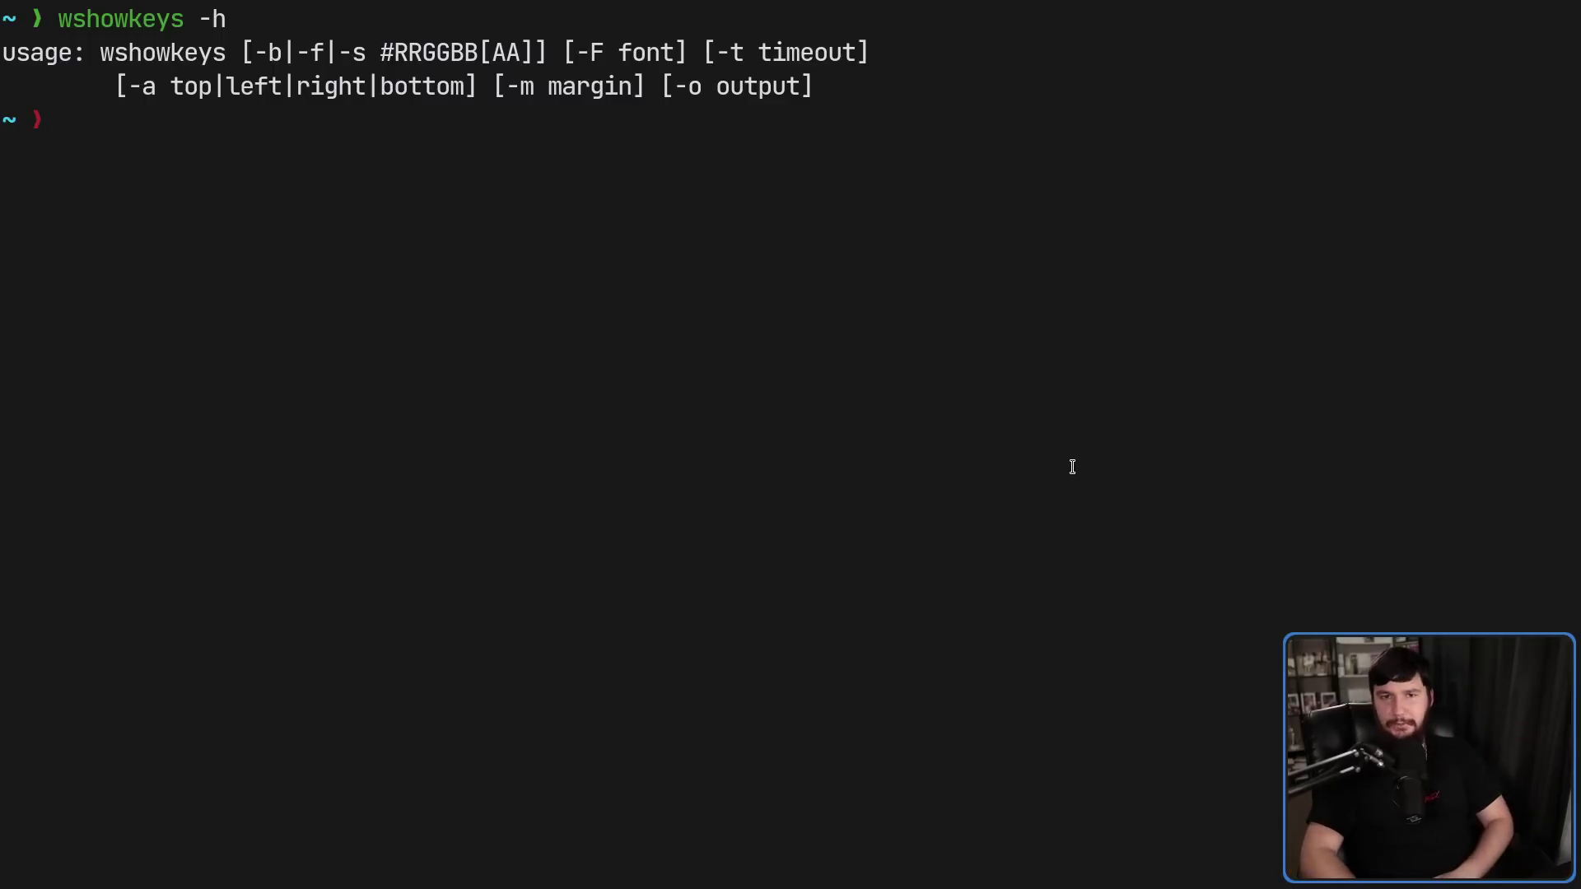
key(super+f)
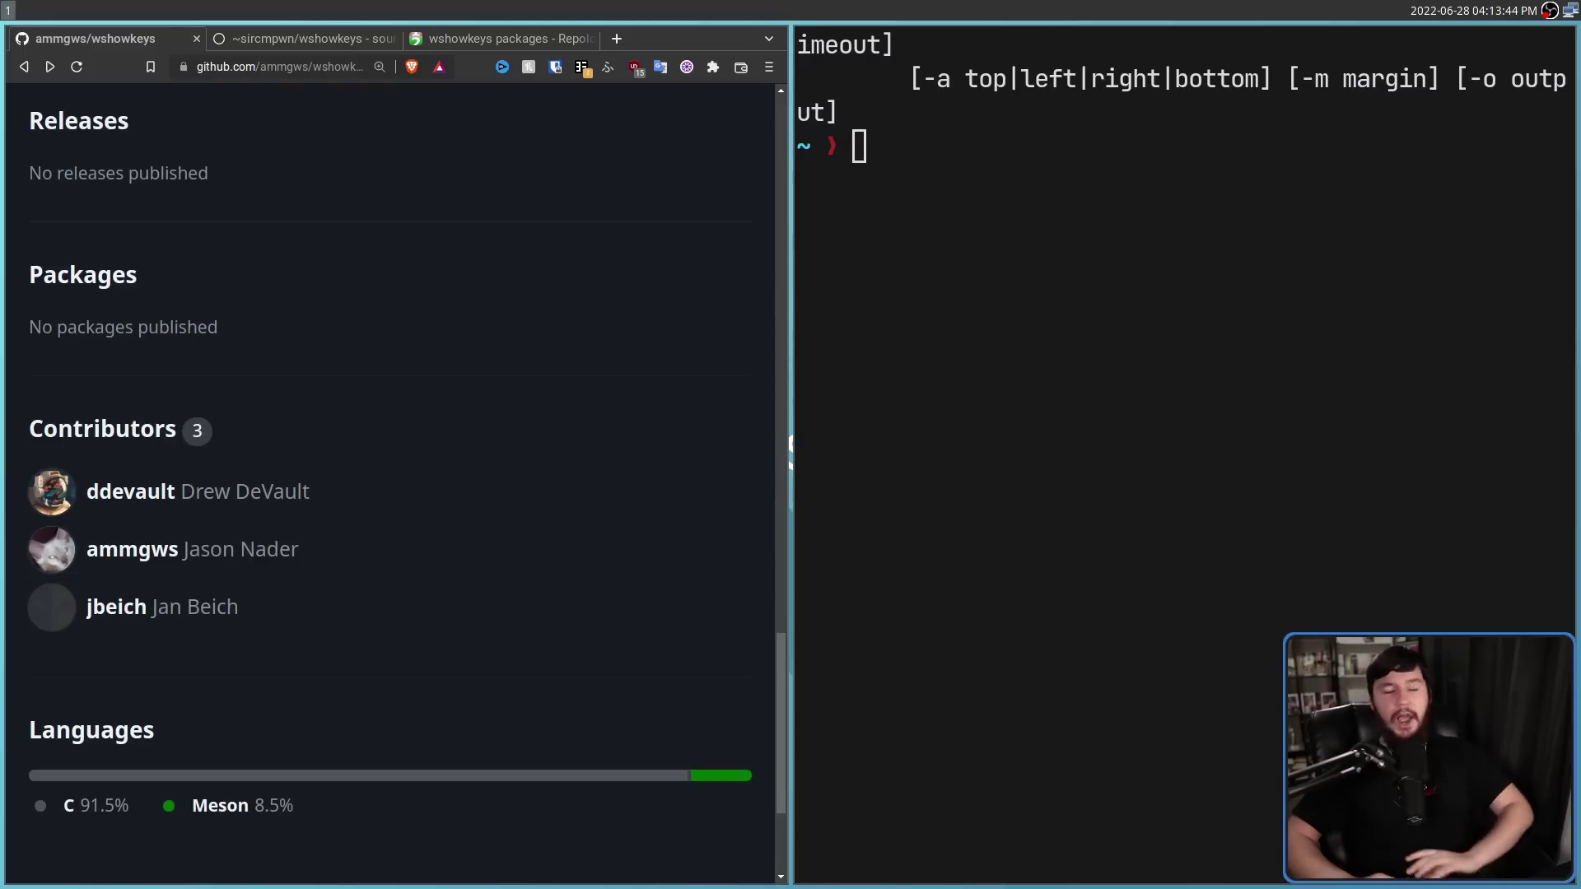